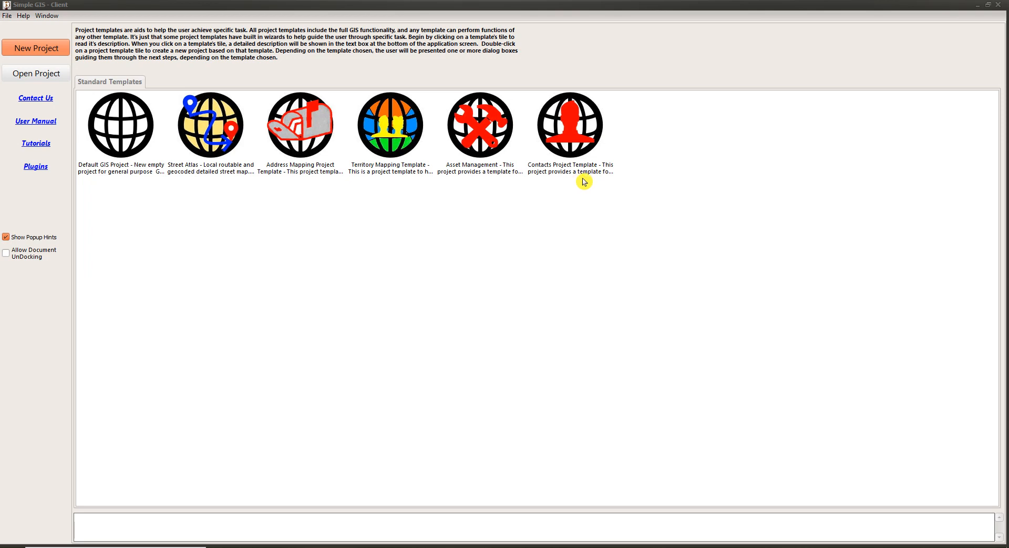
From the new-project templates, select Street Atlas to show its routable local street atlas description.
click(42, 74)
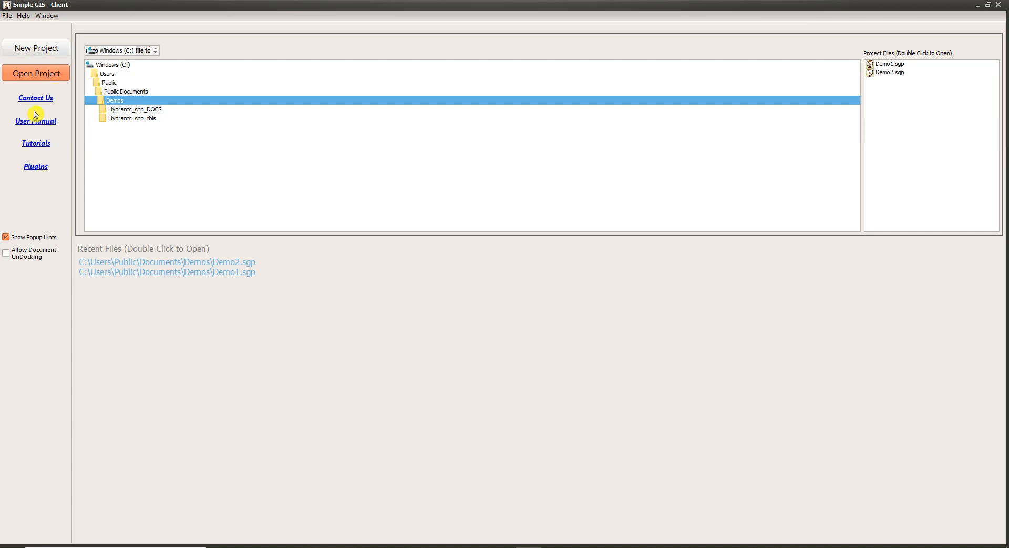
click(34, 49)
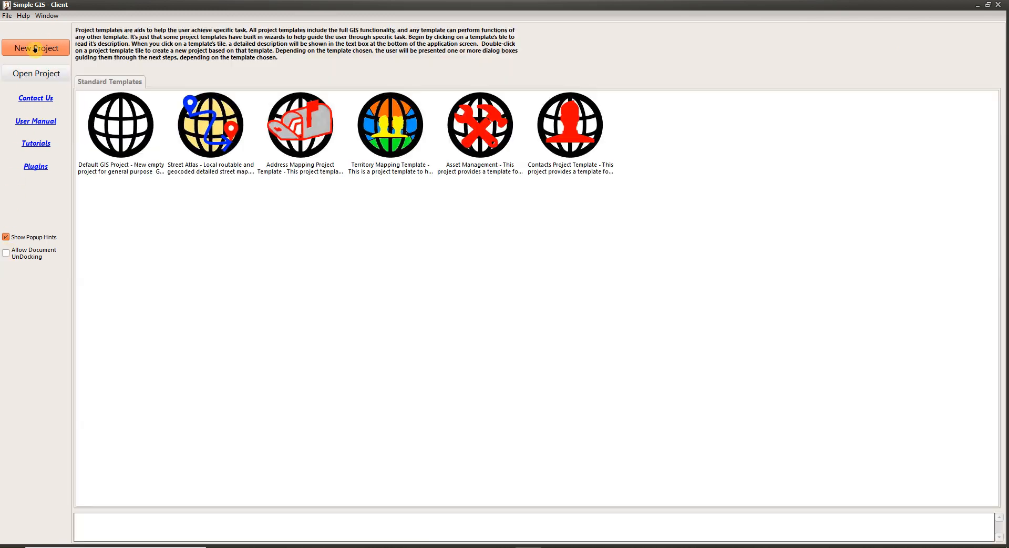
click(9, 18)
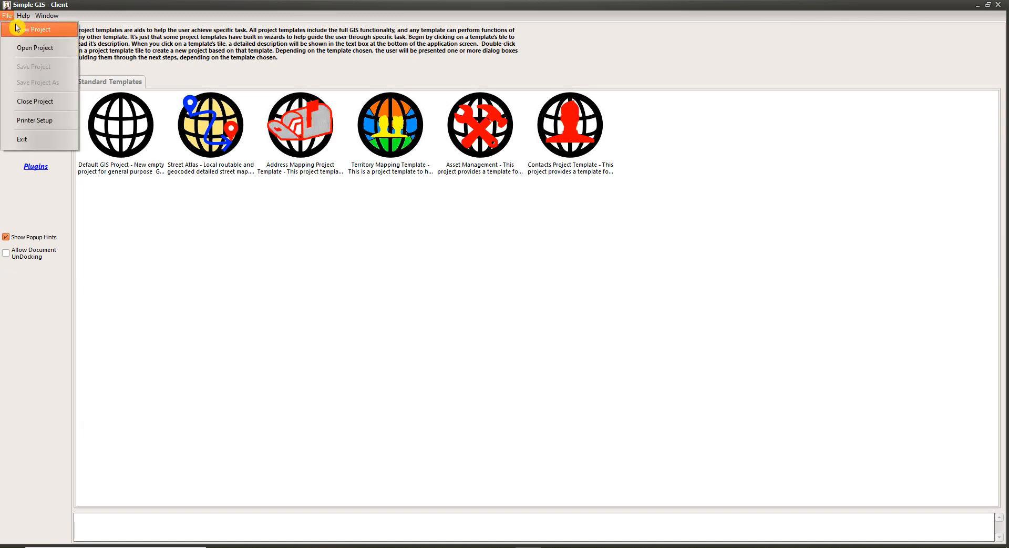
click(19, 30)
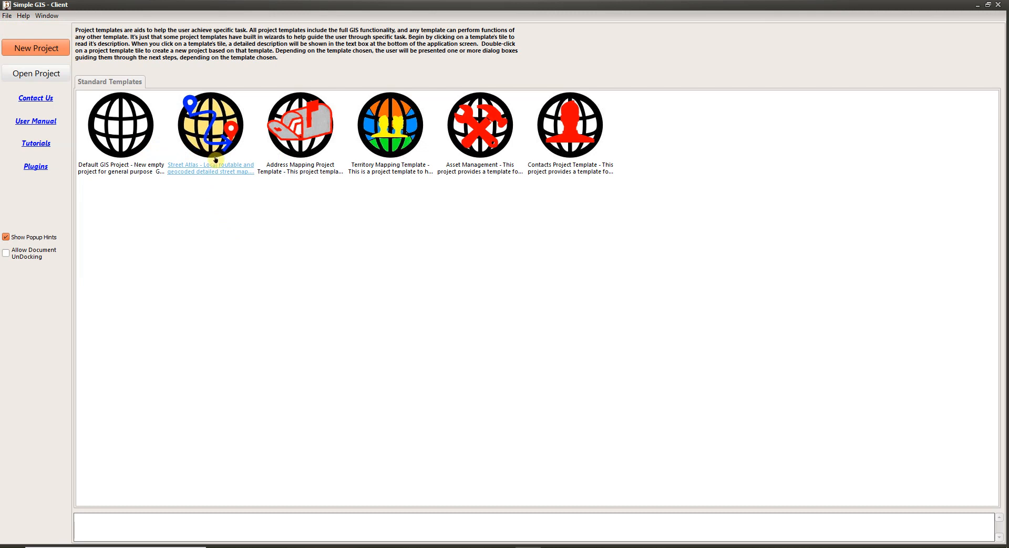
click(215, 137)
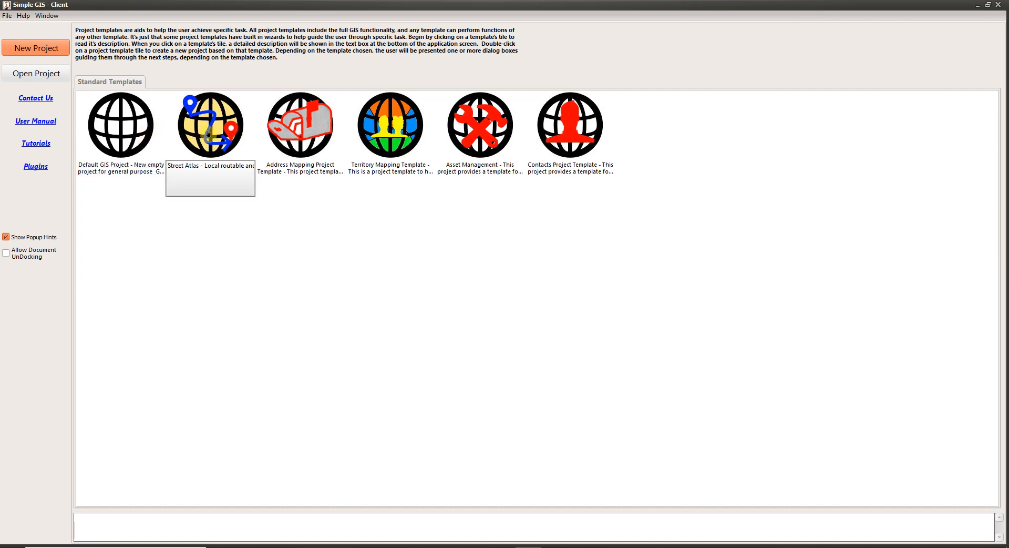
click(209, 135)
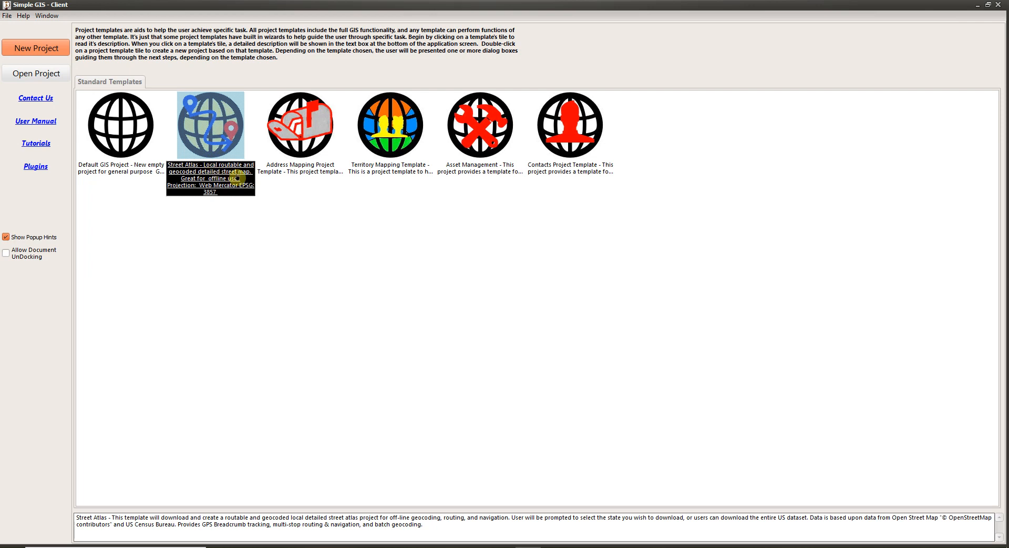
Create a Street Atlas project and pick All (Entire US) in the OpenStreetMap extract wizard.
double_click(217, 140)
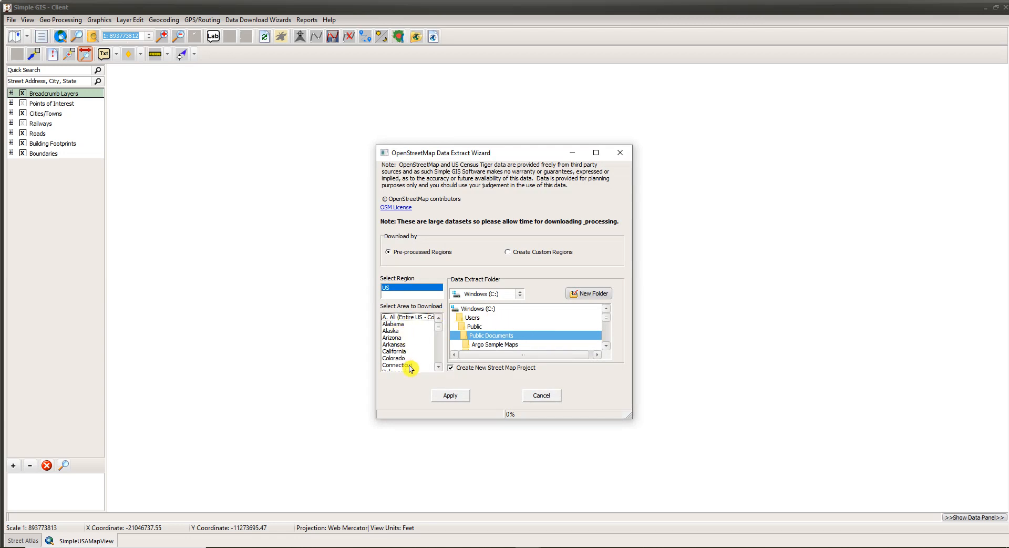
mouse_move(439, 331)
mouse_down()
mouse_move(439, 358)
mouse_move(441, 329)
mouse_up()
click(398, 318)
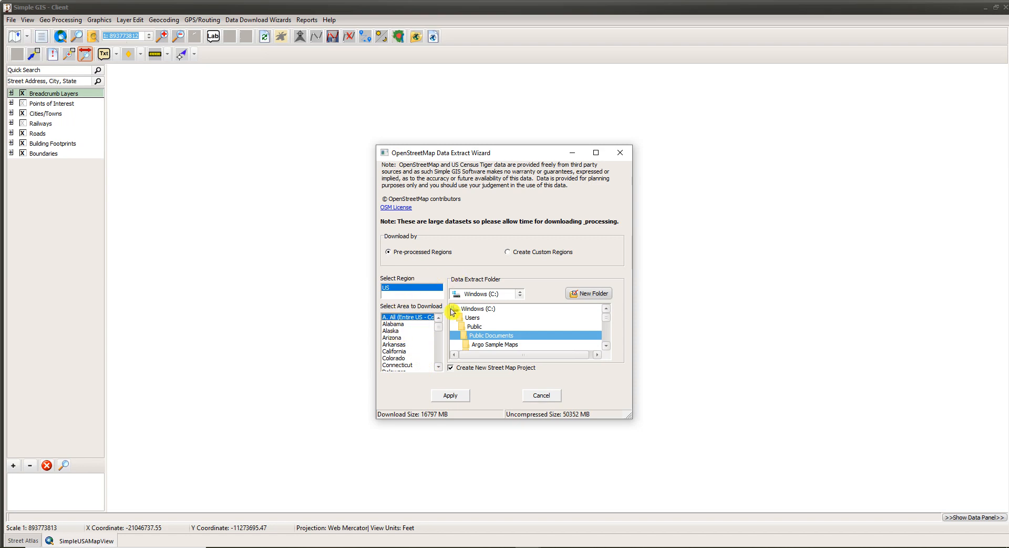
Compare download sizes of Alabama, Arizona, Arkansas and the entire US, ending on California (1638 MB).
click(398, 326)
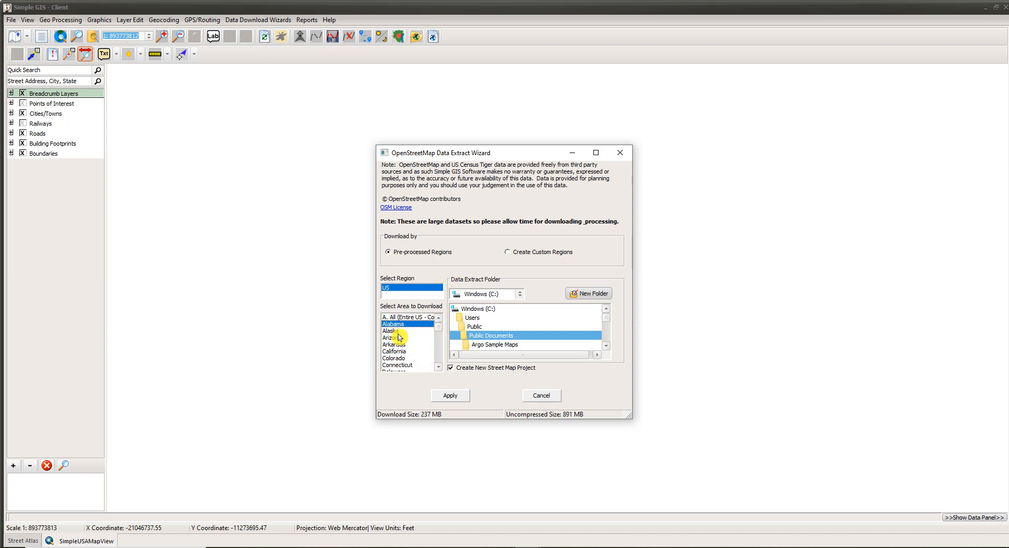
click(395, 339)
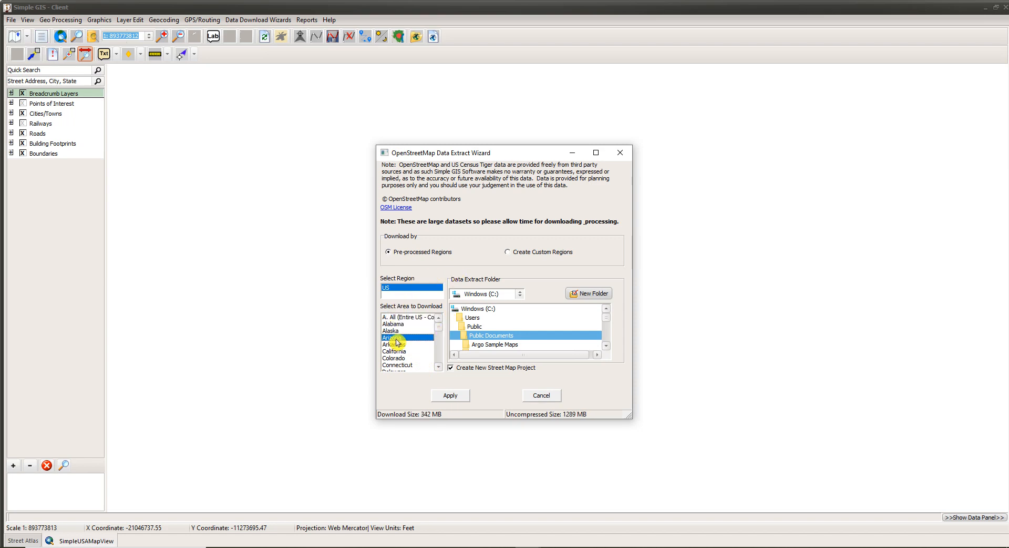
click(395, 344)
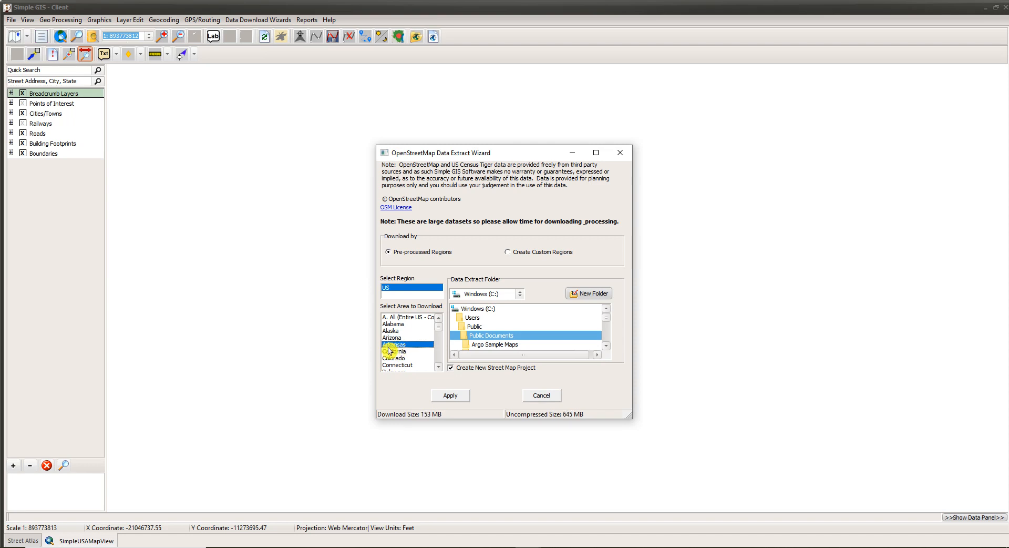
click(397, 338)
click(401, 344)
click(405, 351)
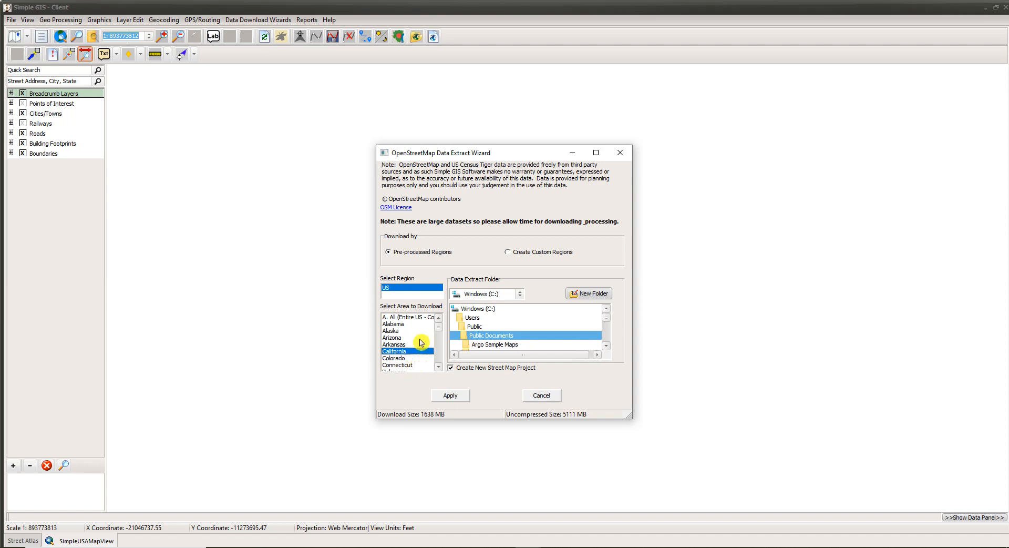
click(403, 318)
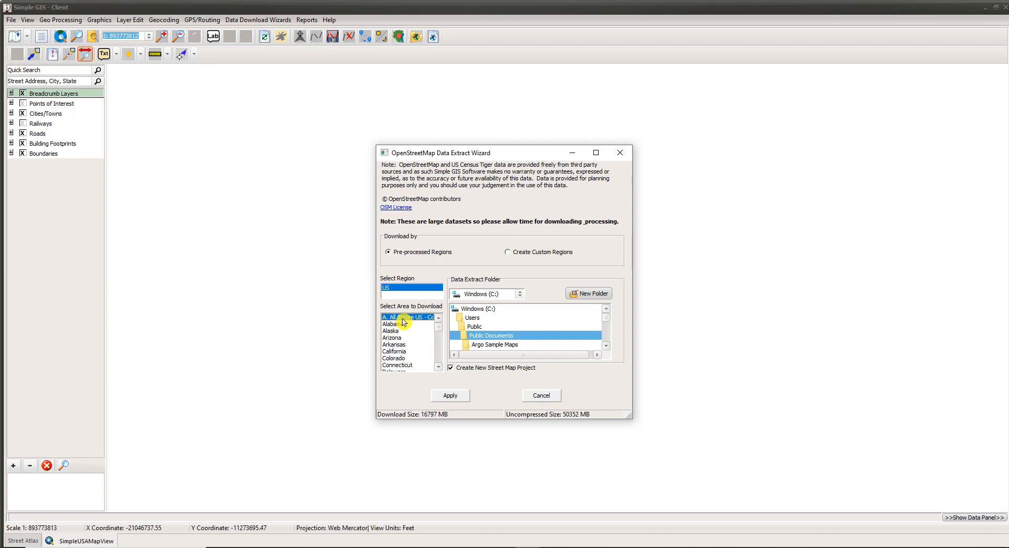
click(404, 354)
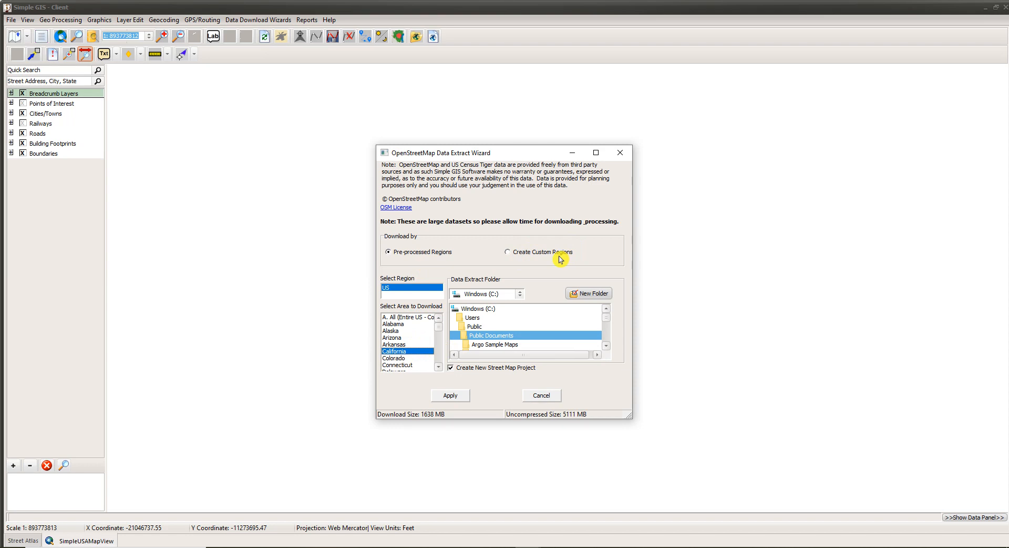
Try building a custom region from Alaska, Arizona and Arkansas through Colorado.
click(508, 254)
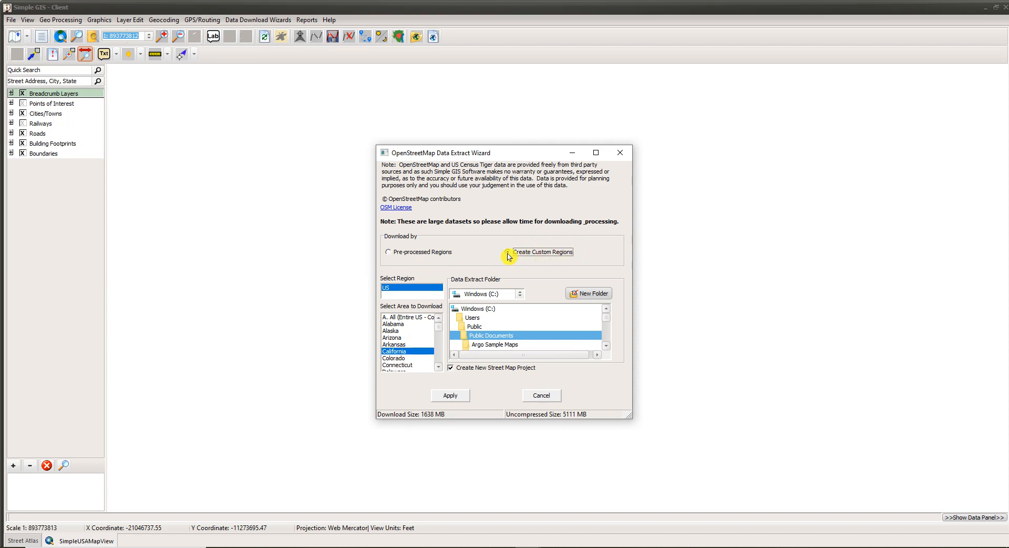
click(397, 332)
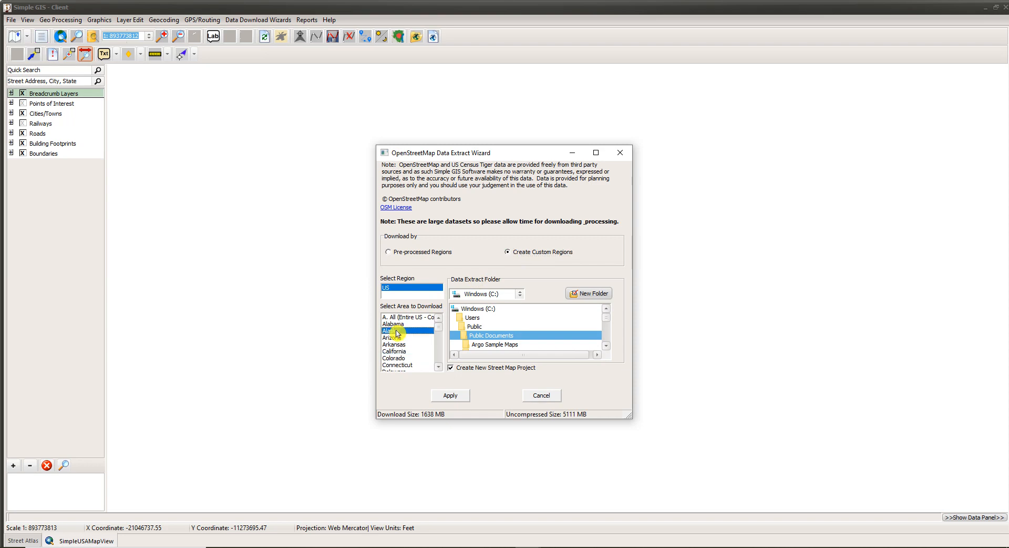
ctrl+click(397, 339)
mouse_move(405, 344)
mouse_down()
mouse_move(401, 360)
mouse_move(404, 345)
mouse_up()
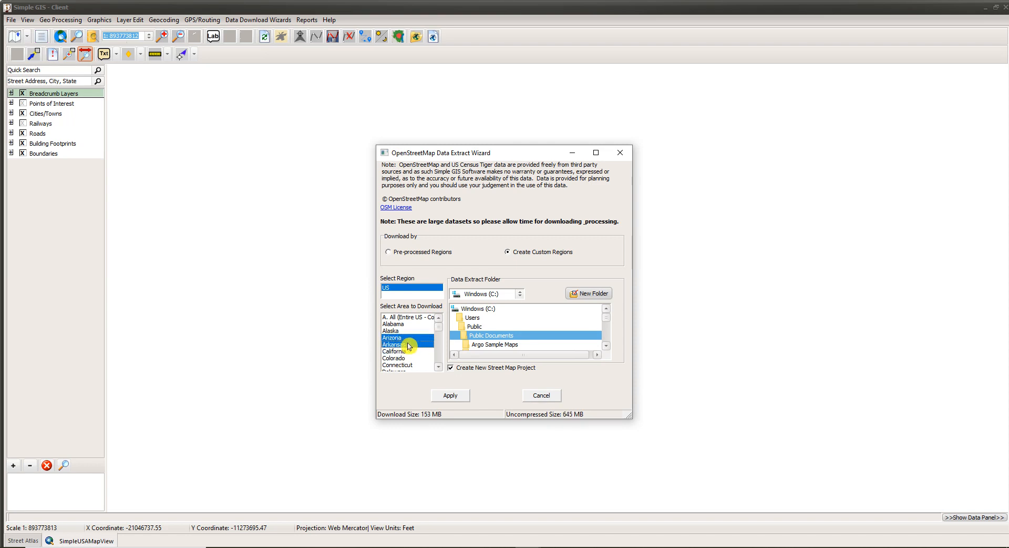
Return to pre-processed regions and choose Arkansas, a 153 MB download.
click(403, 254)
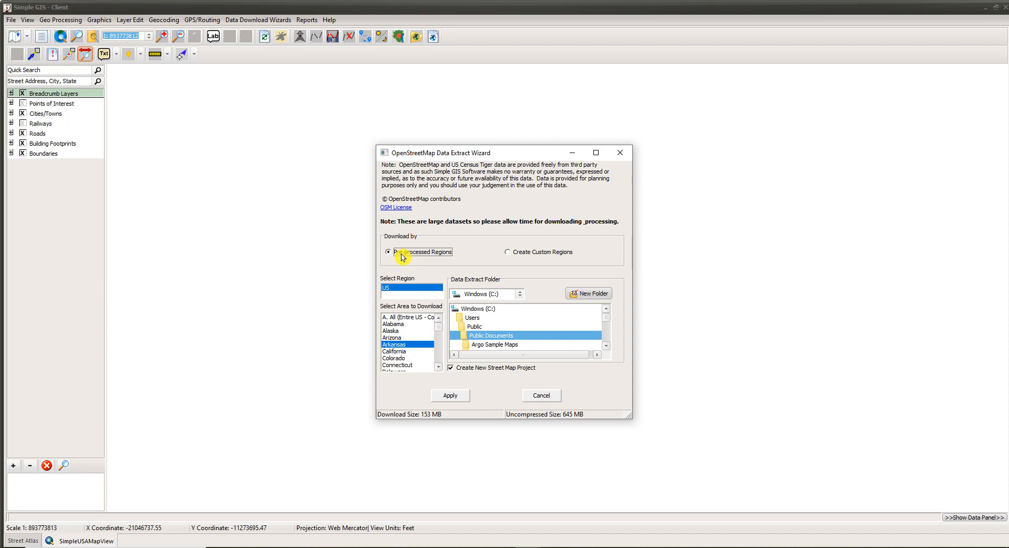
click(403, 351)
click(403, 344)
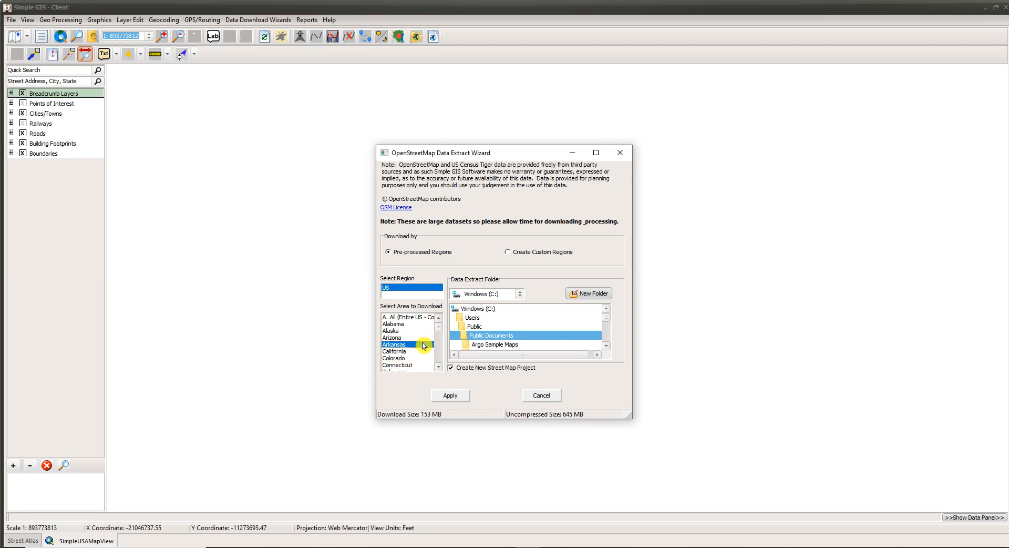
Choose Louisiana as the OpenStreetMap download area.
click(405, 317)
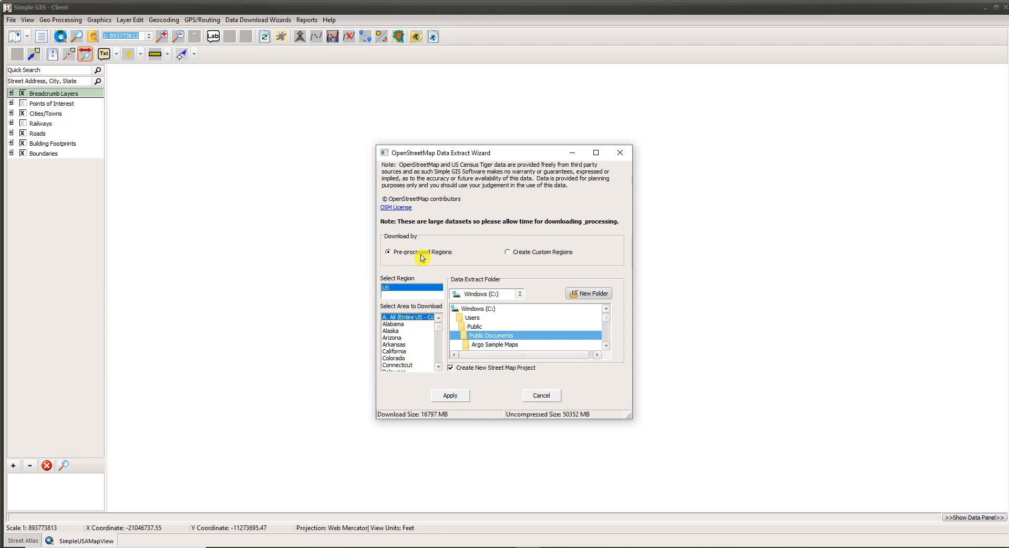
scroll(411, 363, down, 4)
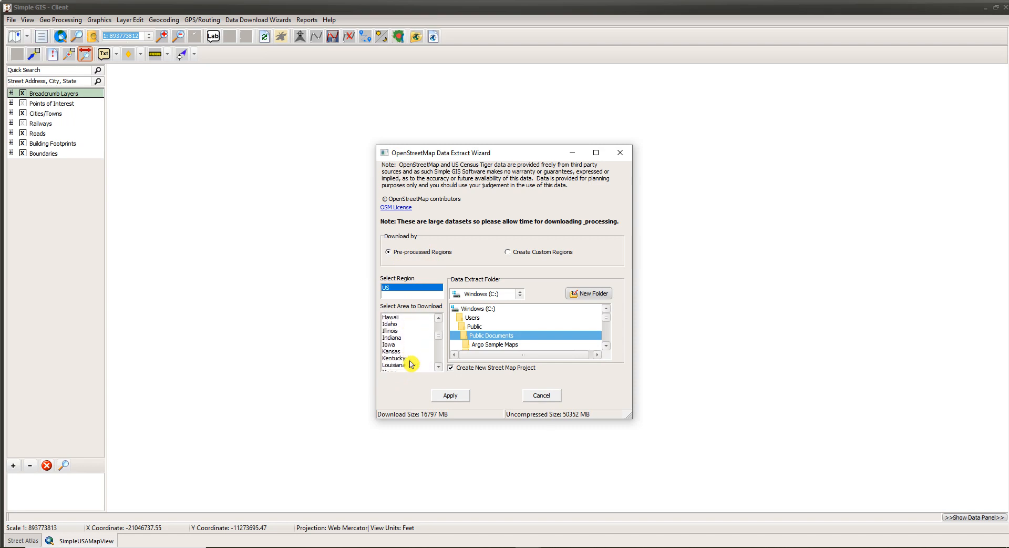
click(410, 365)
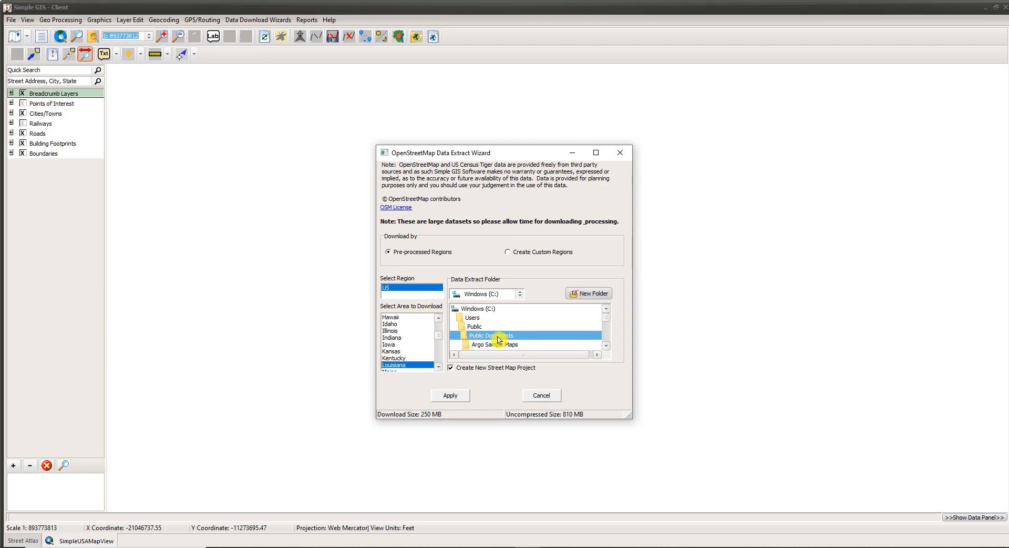
Keep Windows (C:) for the Public Documents extract folder and begin creating a new folder.
click(509, 294)
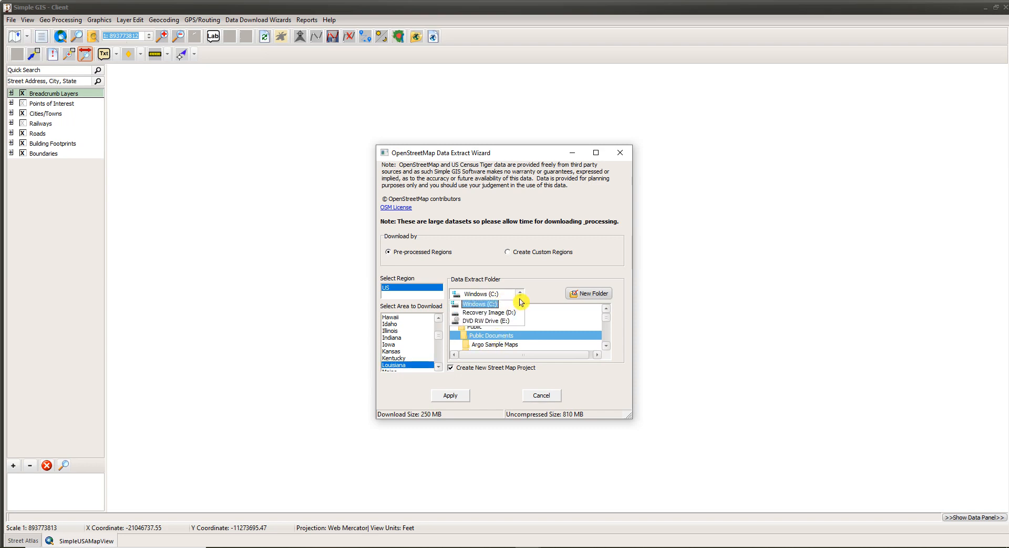
click(484, 304)
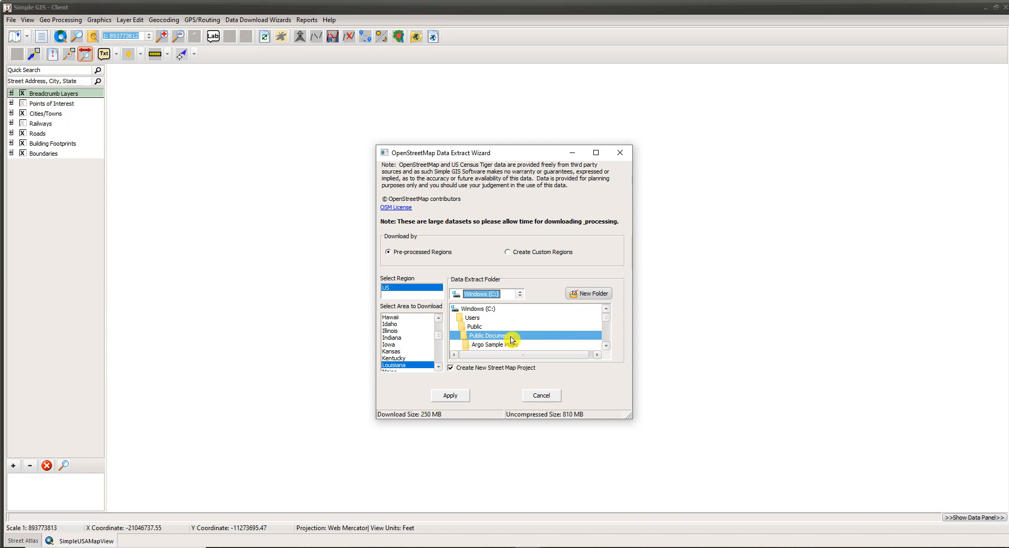
click(587, 295)
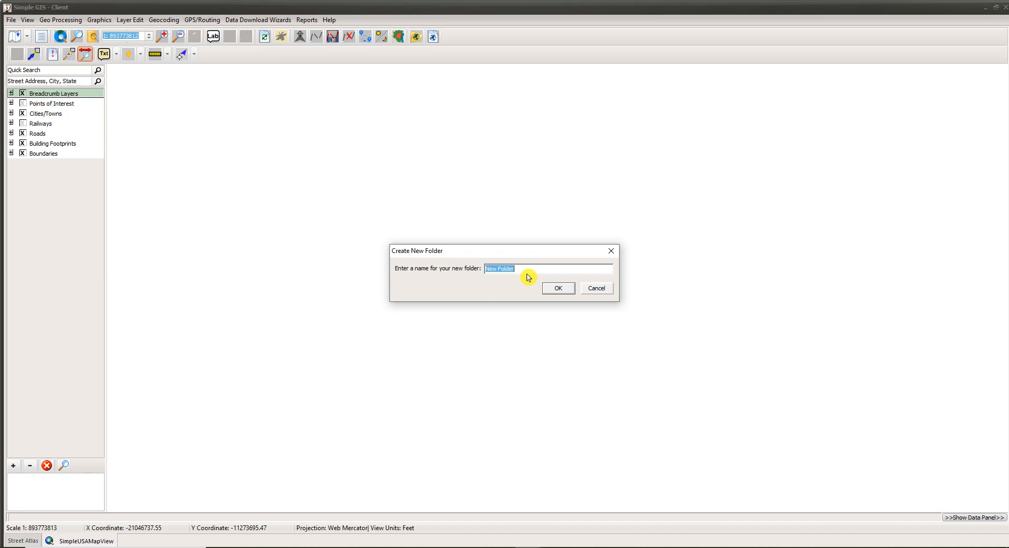
Name the new folder 'Louisiana' and confirm it.
text(Louisiana)
click(548, 292)
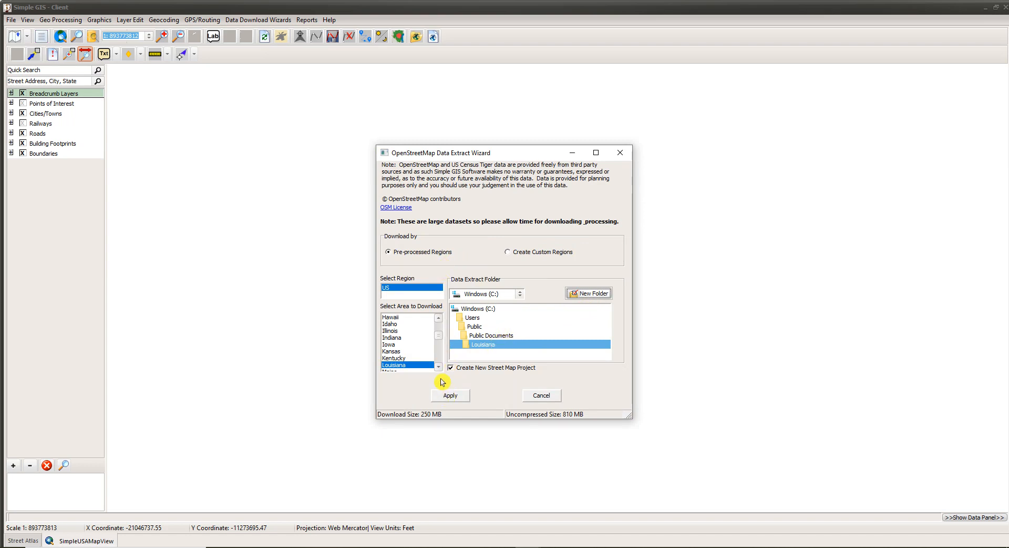
Apply the extract to download Louisiana.zip into the Louisiana folder.
click(448, 395)
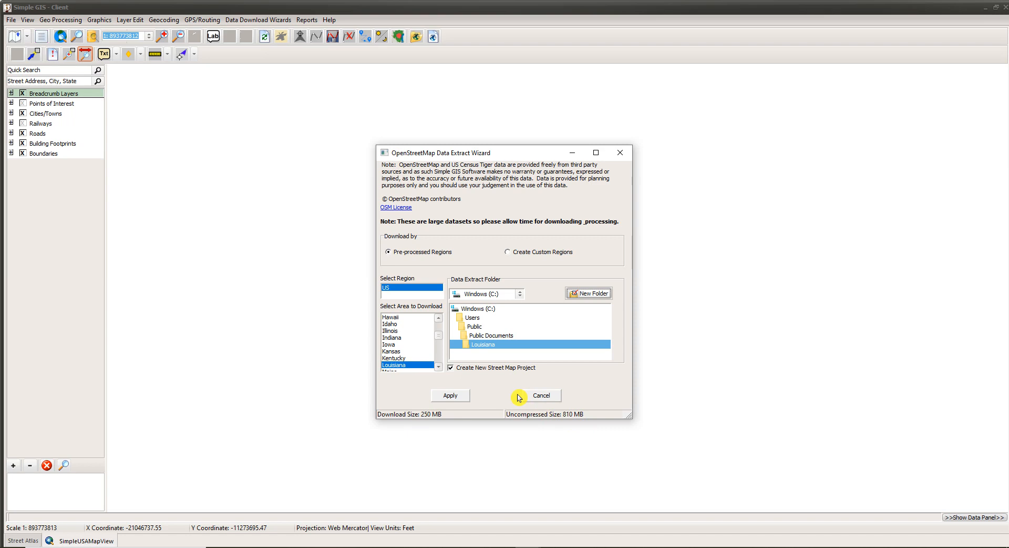
click(453, 396)
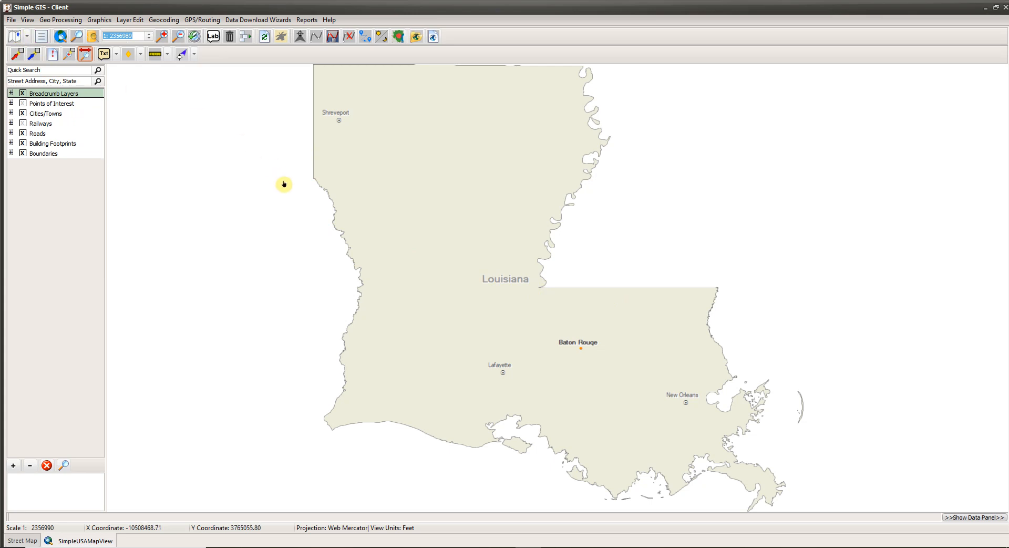
Save the Louisiana StreetMap.sgp project and return to the Open Project start page.
click(10, 21)
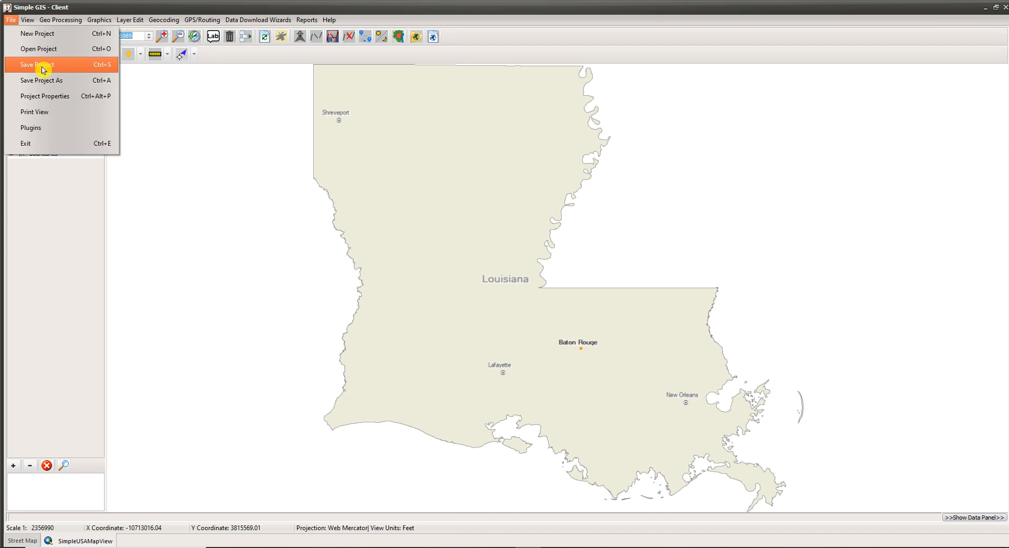
click(43, 69)
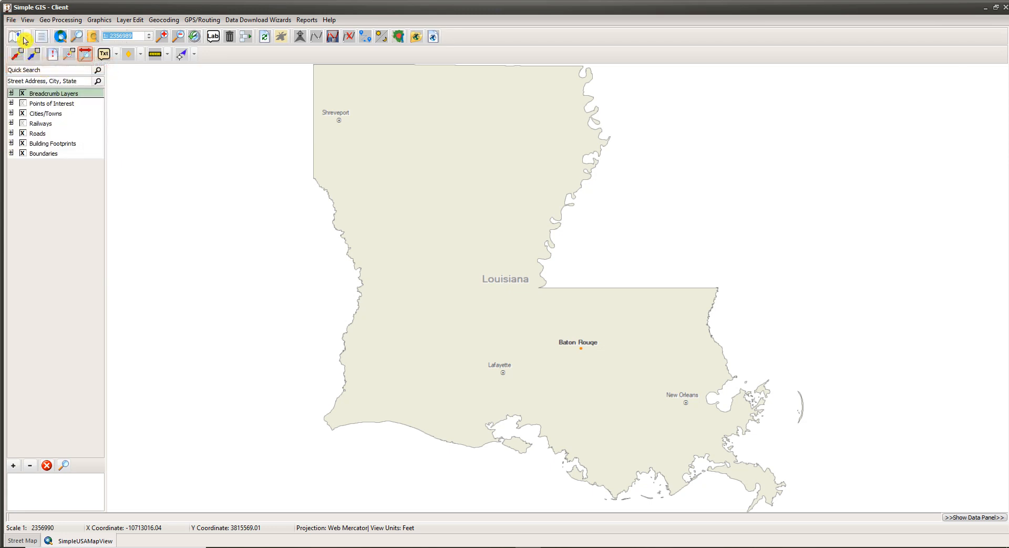
click(12, 20)
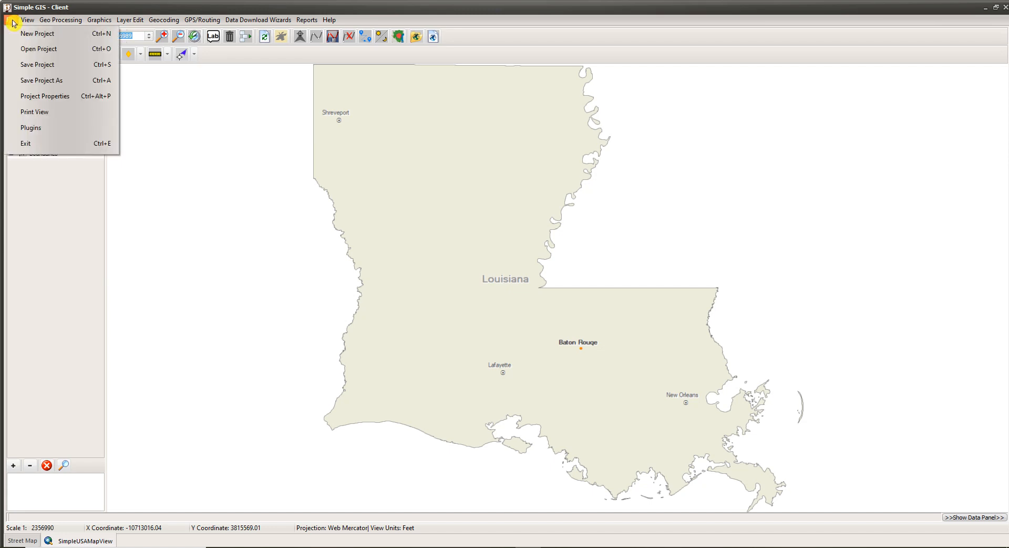
click(33, 52)
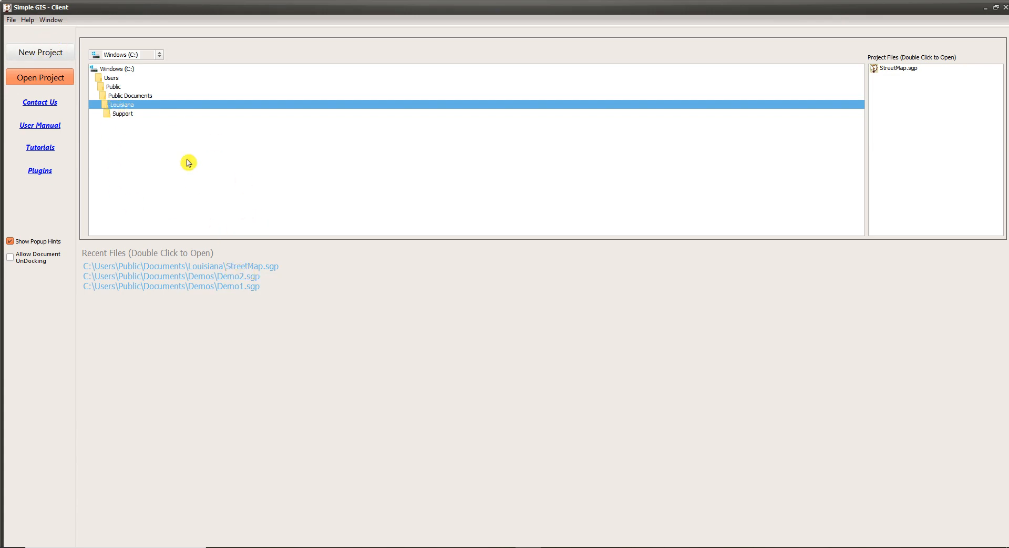
Reopen StreetMap.sgp from Recent Files and zoom in on Louisiana.
double_click(247, 267)
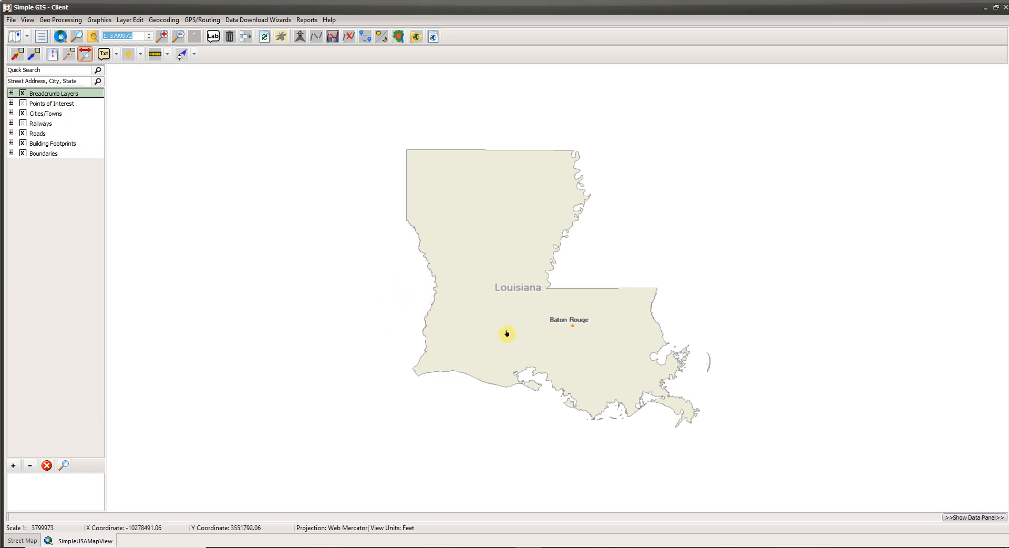
scroll(462, 324, up, 2)
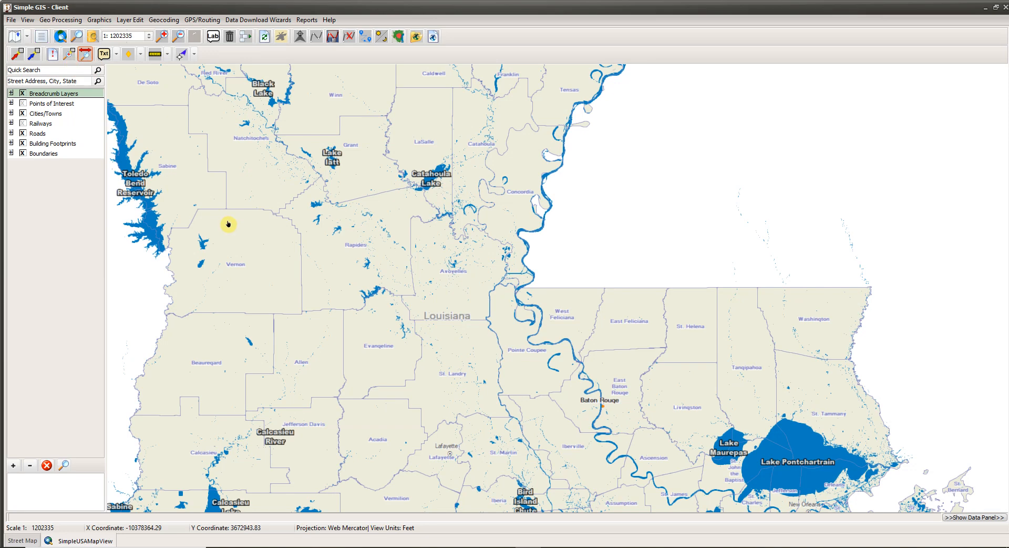
Box-zoom onto Alexandria, then zoom further and centre Alexandria and Pineville at 1:48892.
click(69, 54)
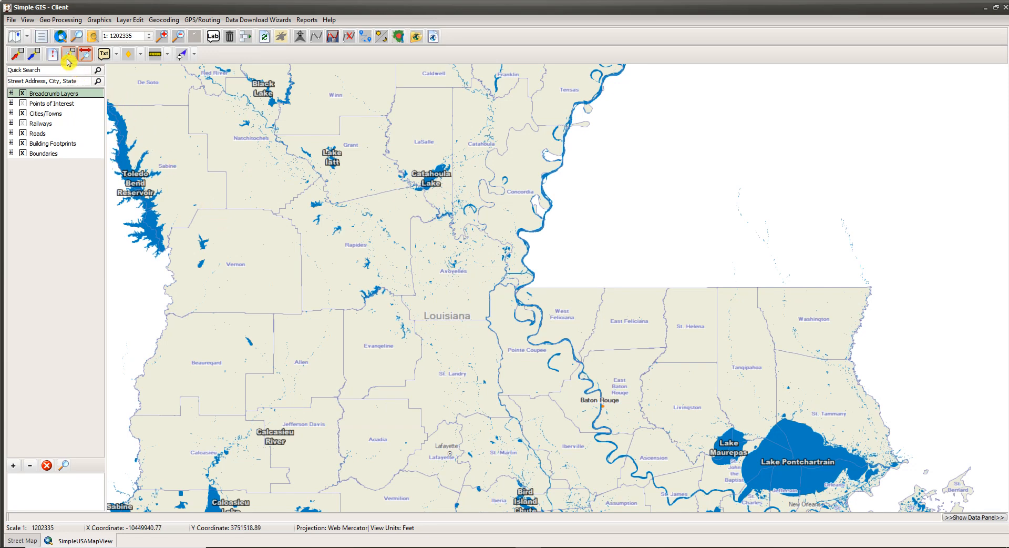
click(309, 176)
drag(311, 170, 418, 246)
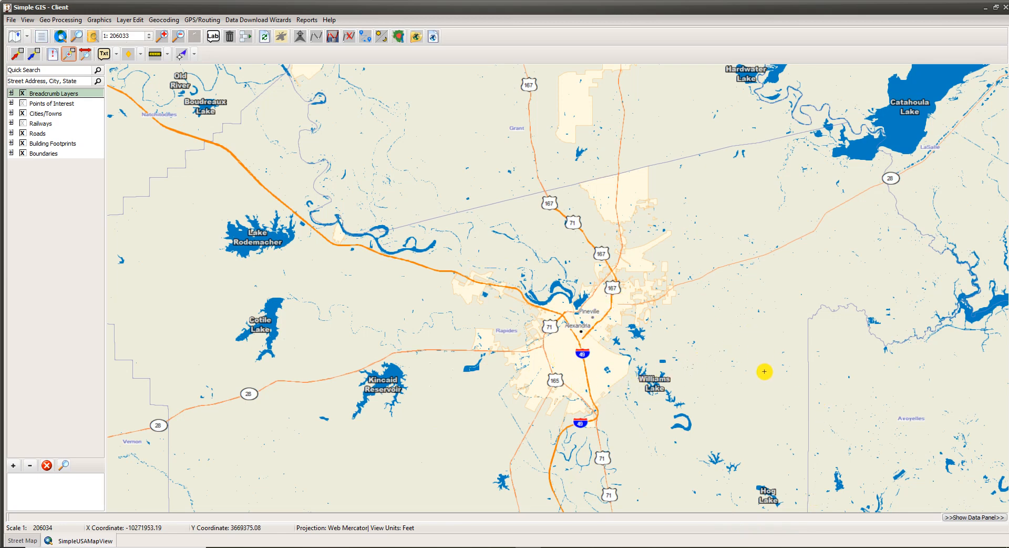
scroll(583, 362, up, 2)
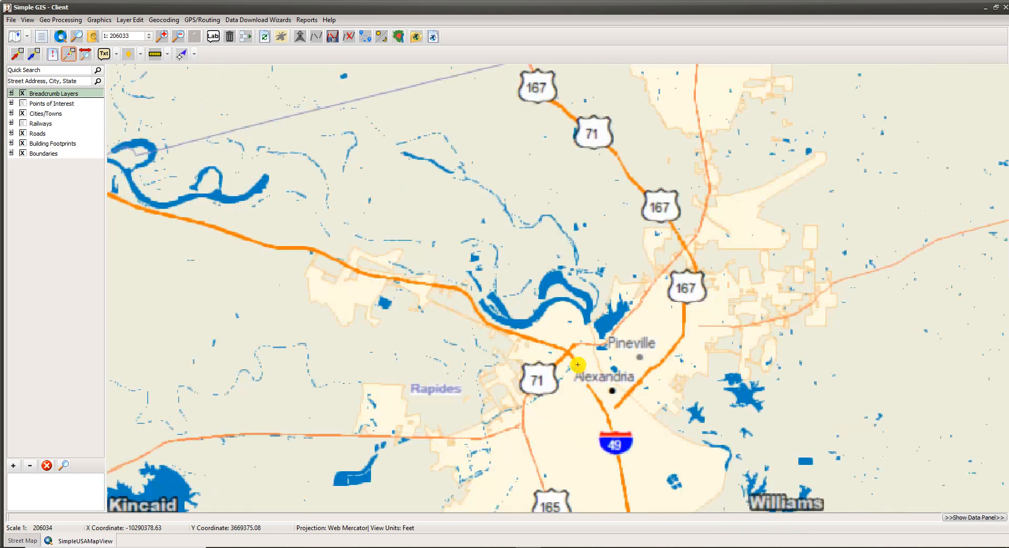
scroll(578, 364, up, 1)
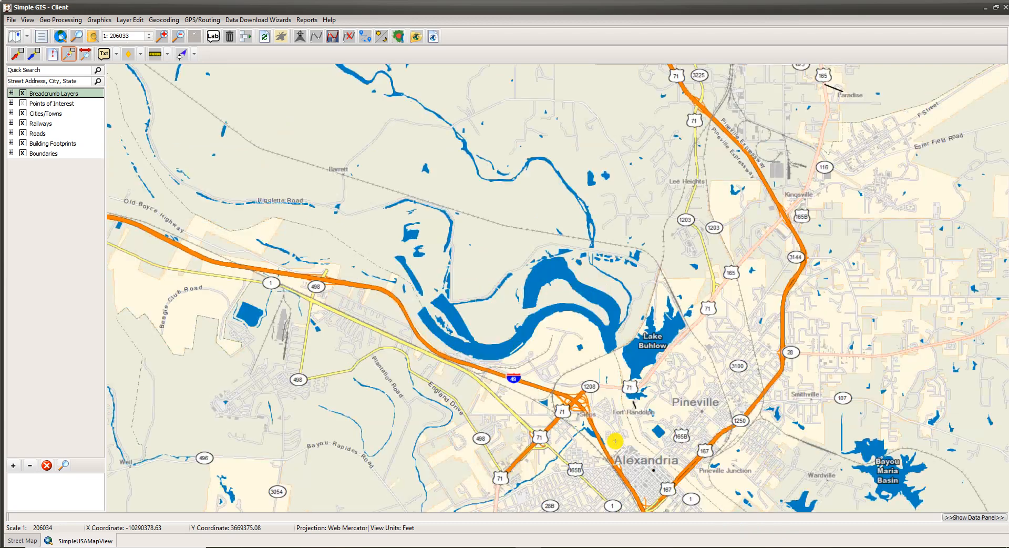
drag(615, 440, 465, 260)
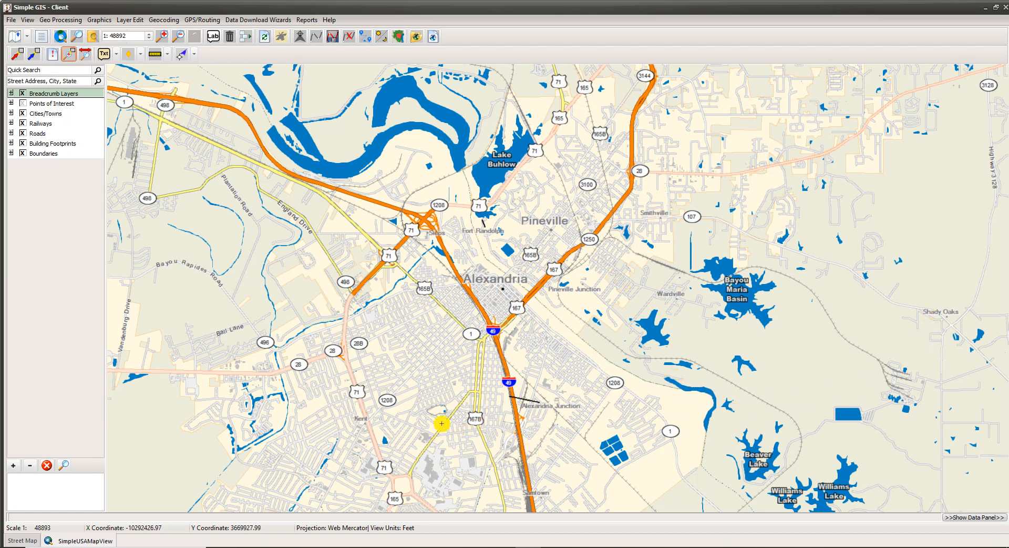
Zoom in and pan across downtown Alexandria toward Pineville and the Keesa Park area.
drag(442, 422, 516, 367)
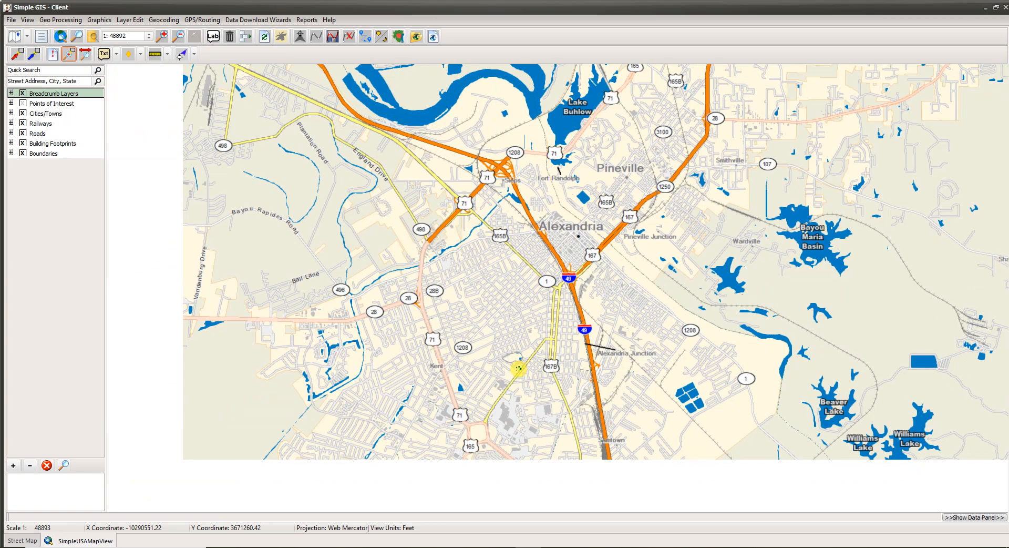
scroll(537, 351, up, 3)
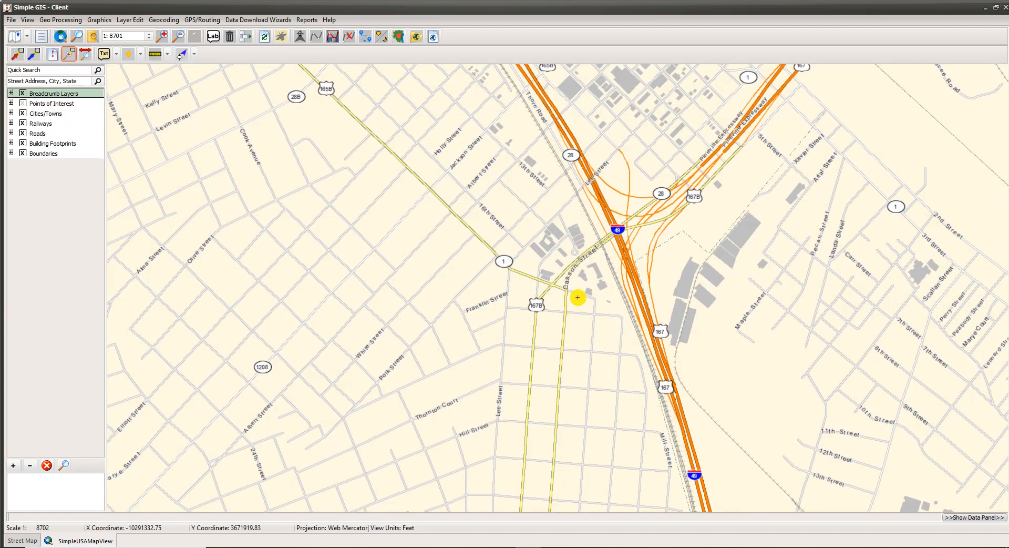
drag(579, 294, 458, 415)
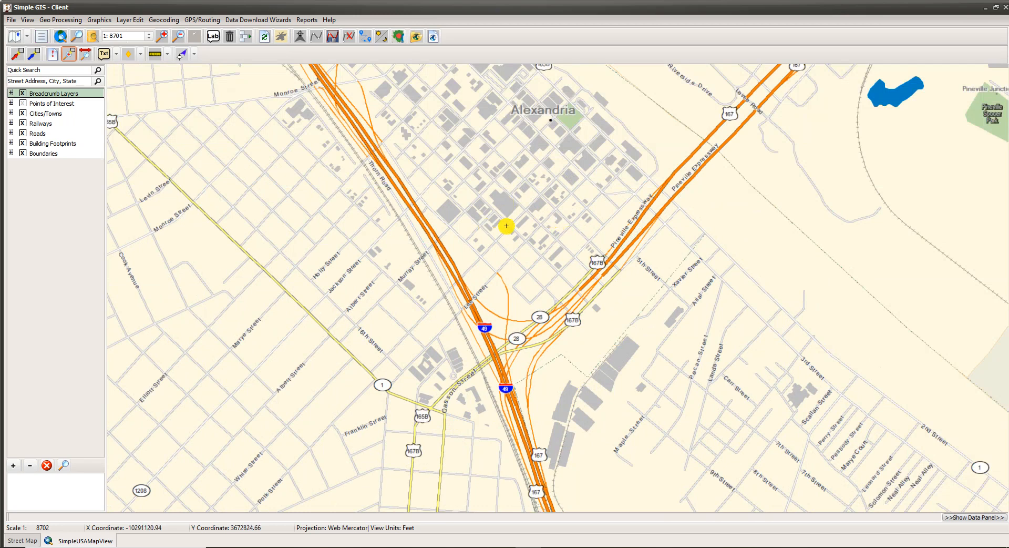
drag(506, 264, 428, 398)
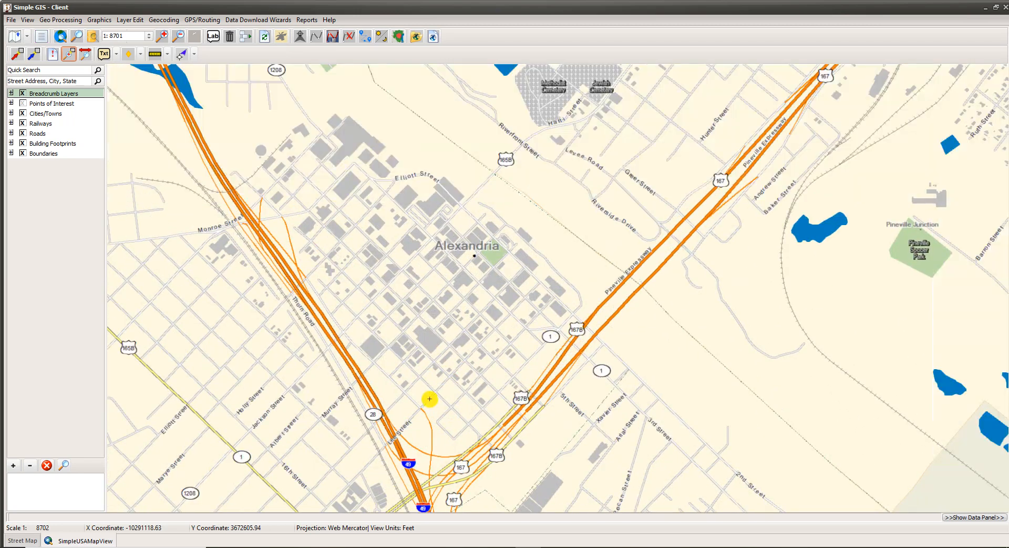
drag(541, 248, 286, 434)
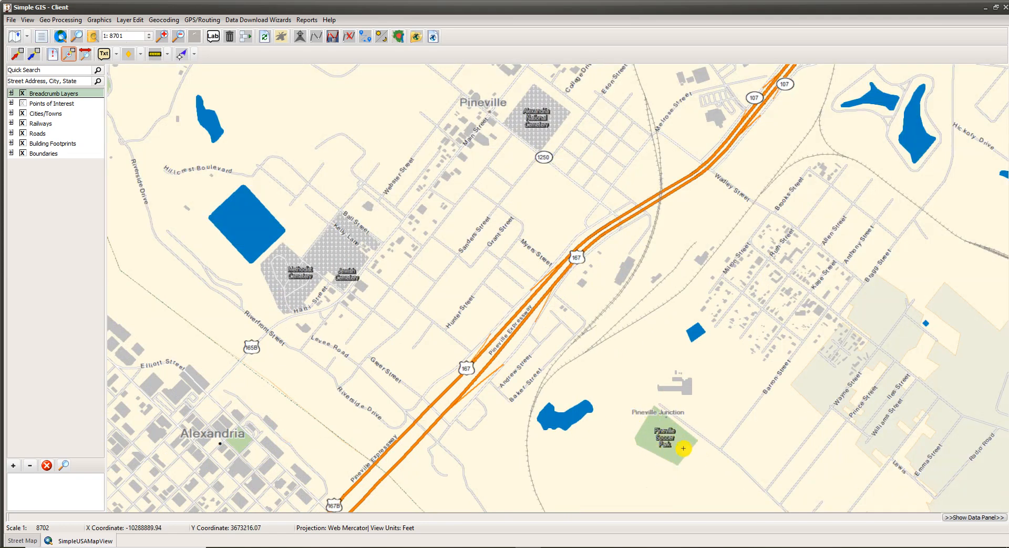
drag(584, 241, 317, 434)
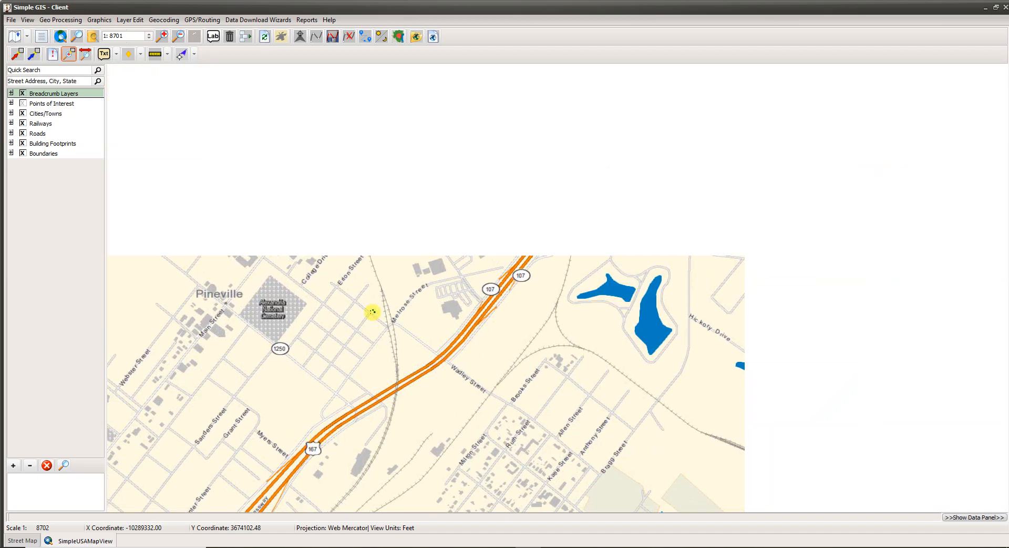
drag(598, 342, 316, 542)
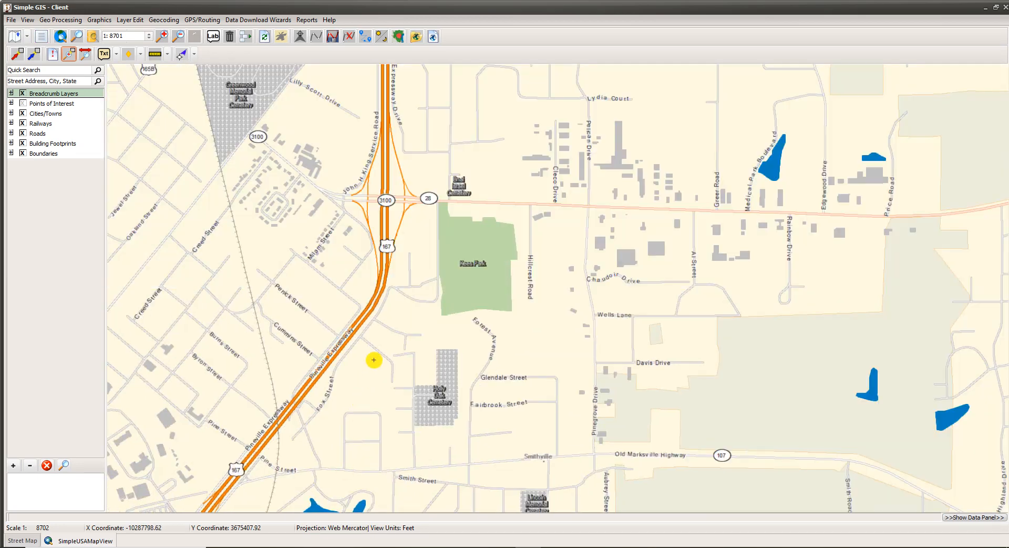
Zoom to 1:2753 and pan to the Pineville Expressway streets around Fox and Floyd Street.
drag(378, 361, 398, 448)
scroll(473, 415, up, 1)
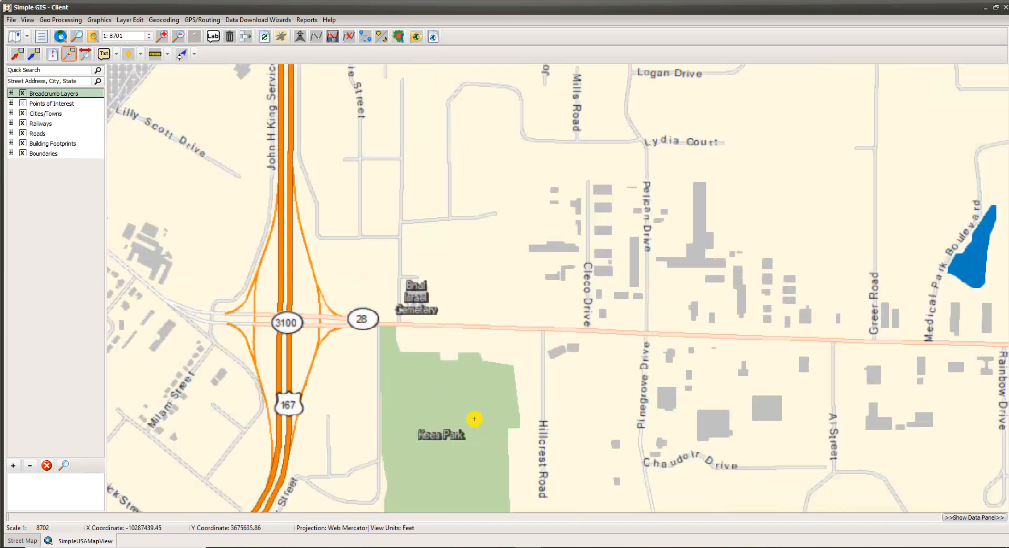
scroll(474, 419, up, 2)
drag(530, 429, 509, 337)
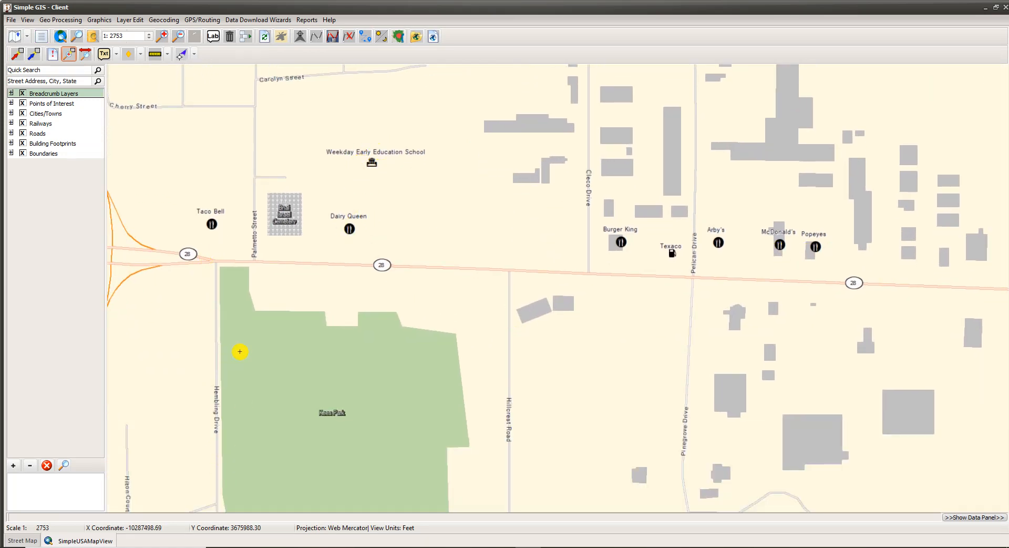
drag(308, 356, 518, 247)
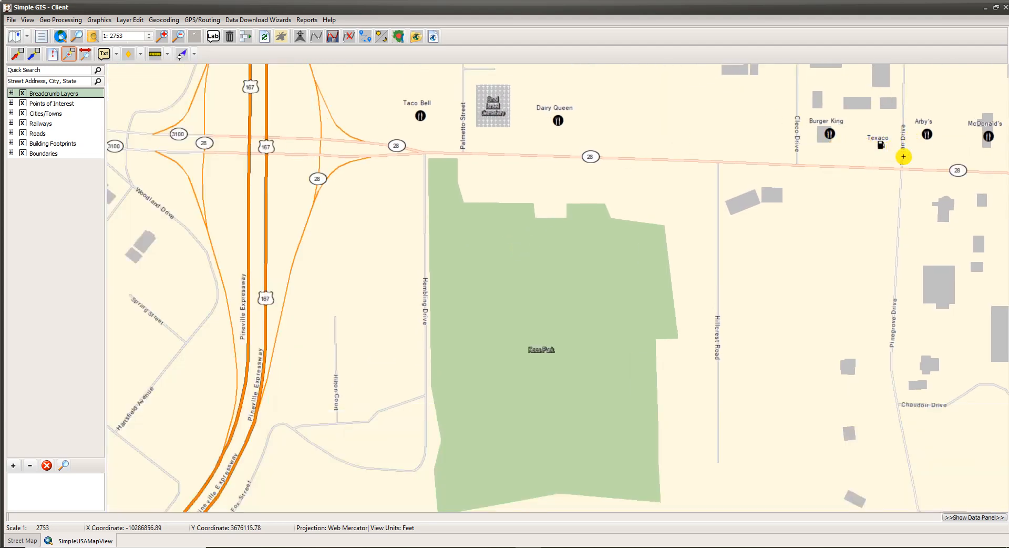
drag(263, 479, 573, 324)
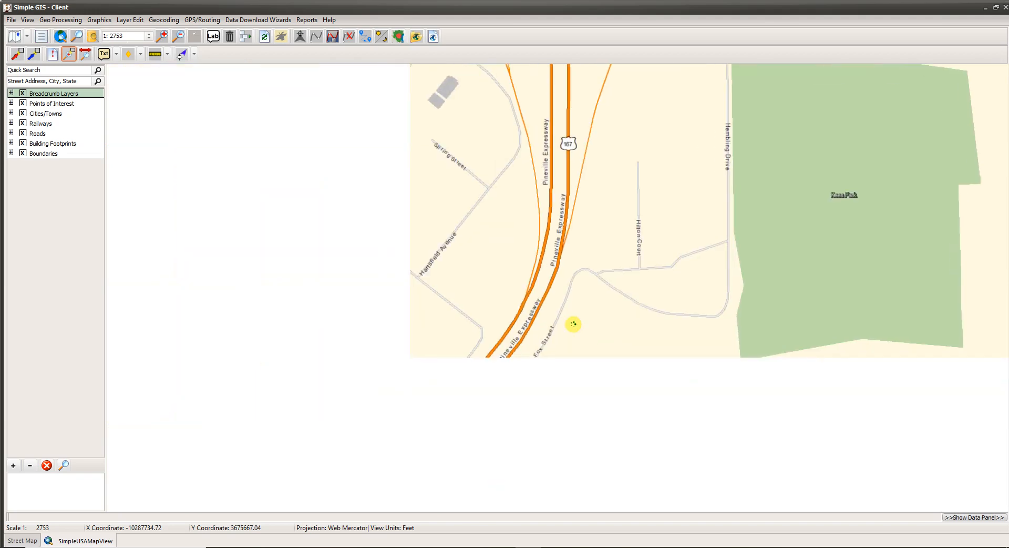
drag(344, 421, 463, 269)
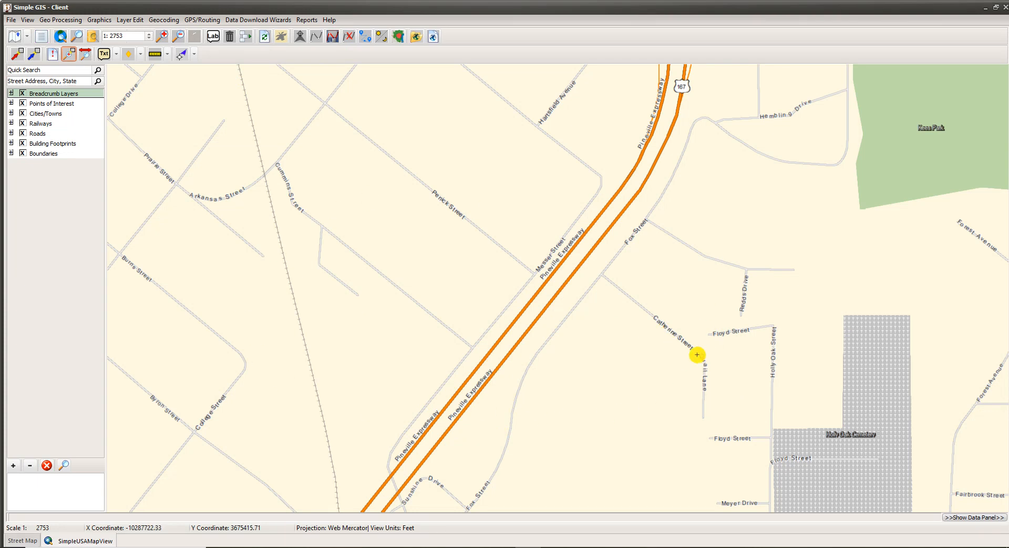
Geocode a Pineville, LA street address to pin it by Highway 3128, then enter 'New orleans' as the next search.
click(38, 81)
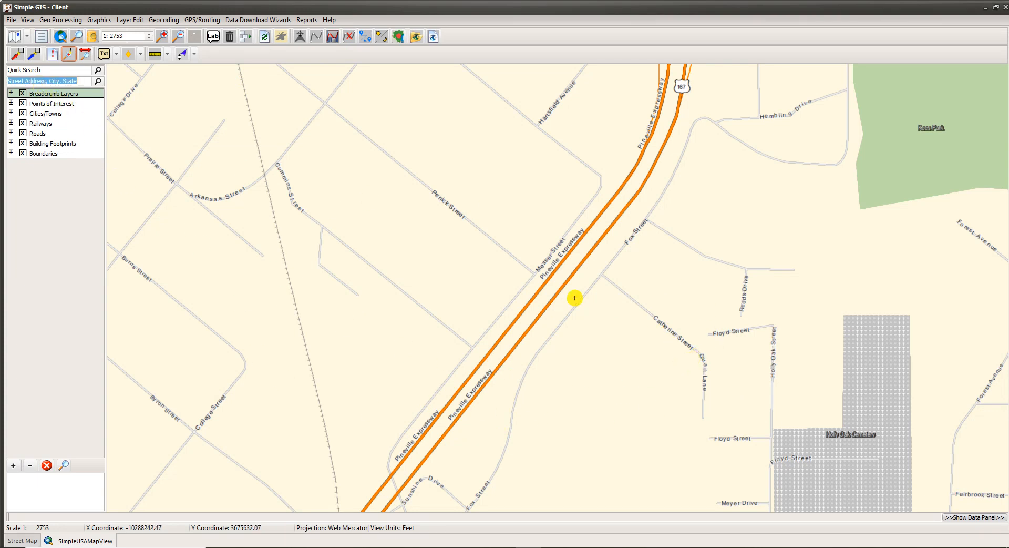
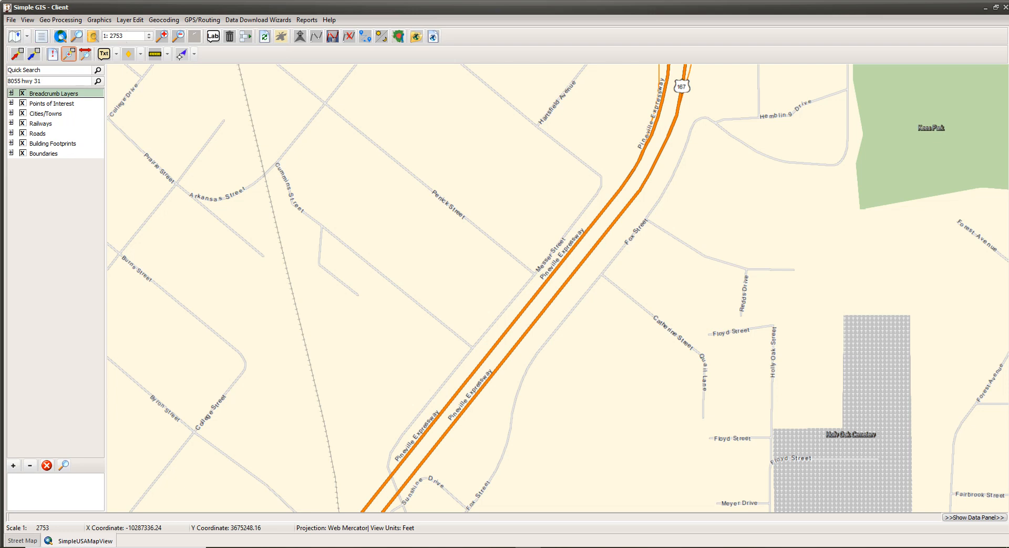
key(Return)
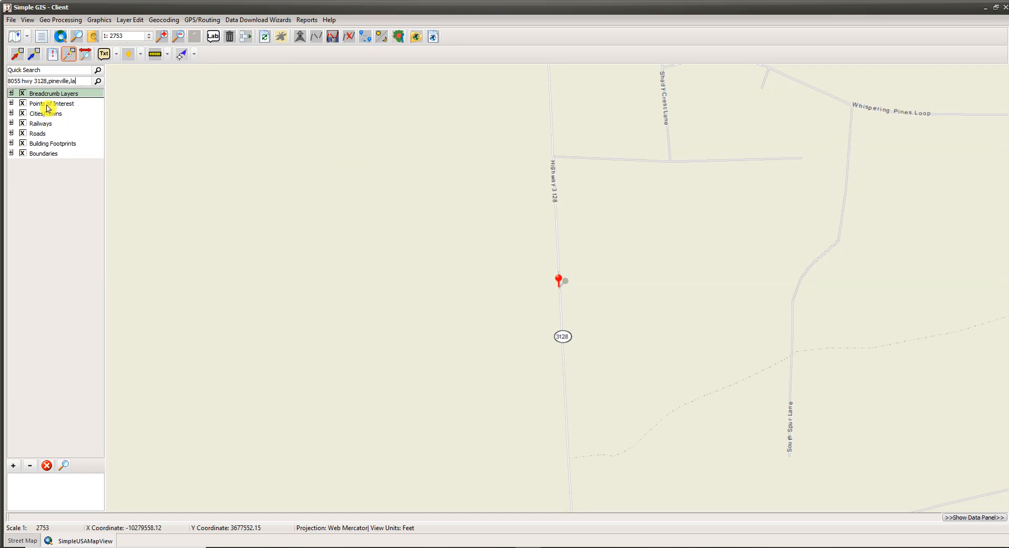
triple_click(78, 80)
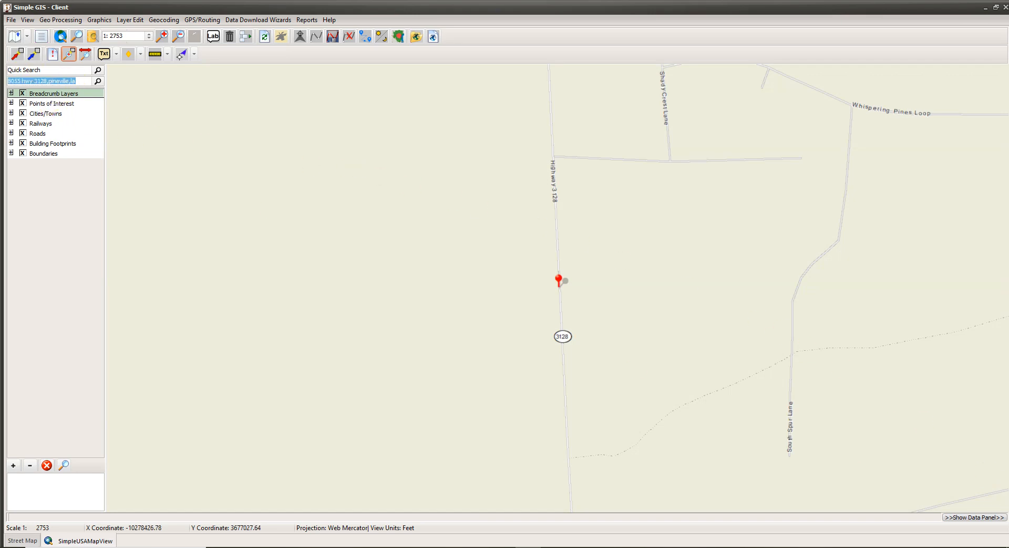
text(New orleans)
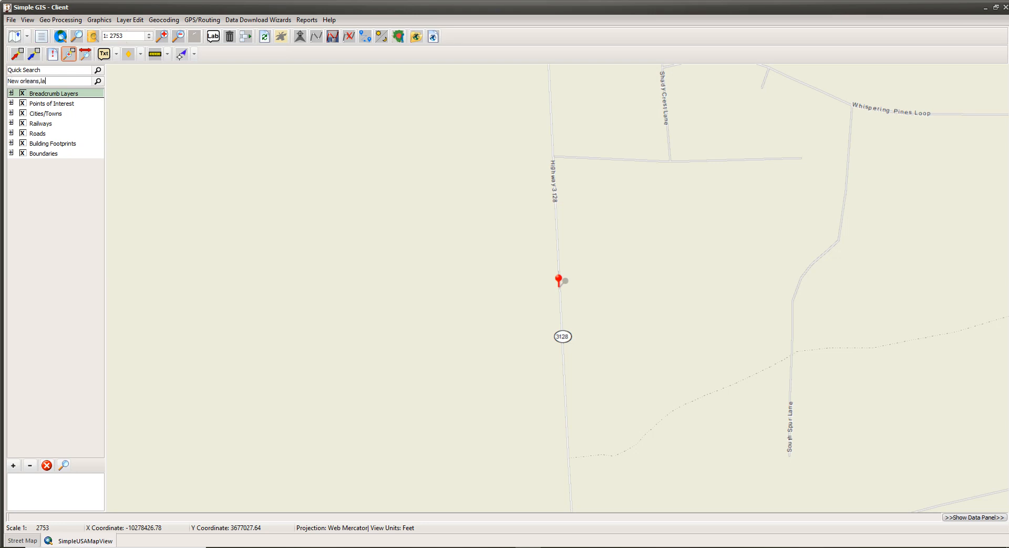
Geocode 'New orleans,la' and zoom out to 1:10503 showing downtown beside the Mississippi River.
key(Return)
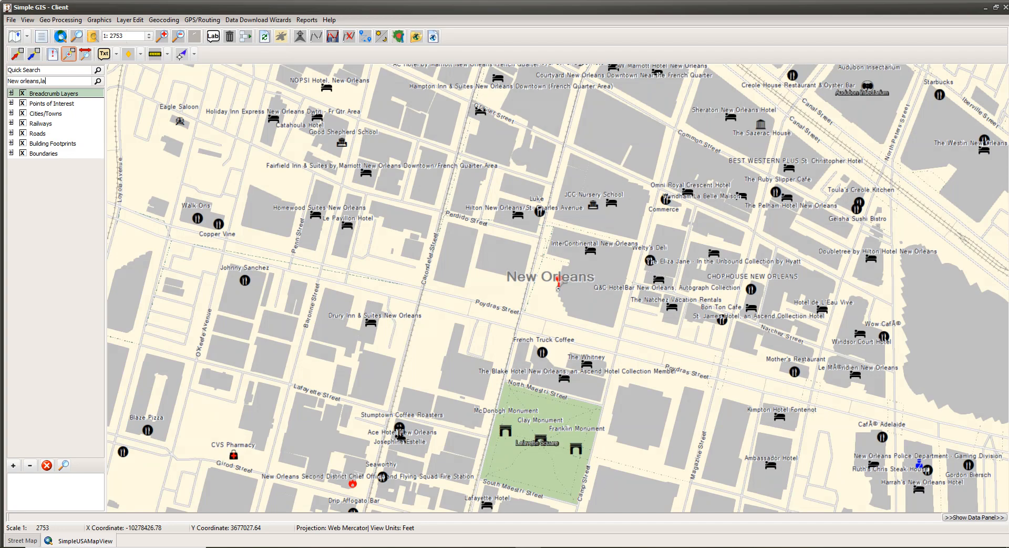
scroll(731, 479, down, 6)
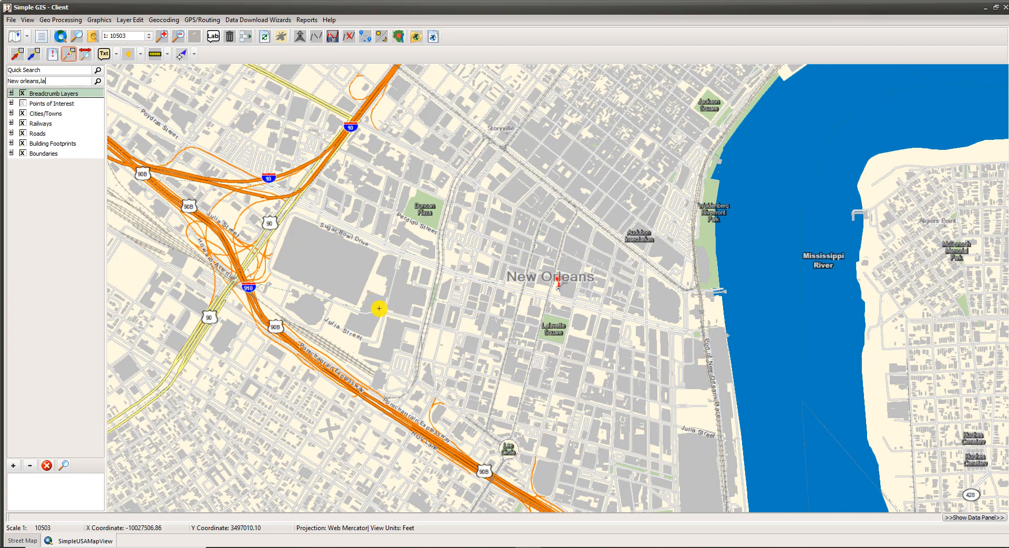
Switch on live GPS tracking from the toolbar.
click(300, 39)
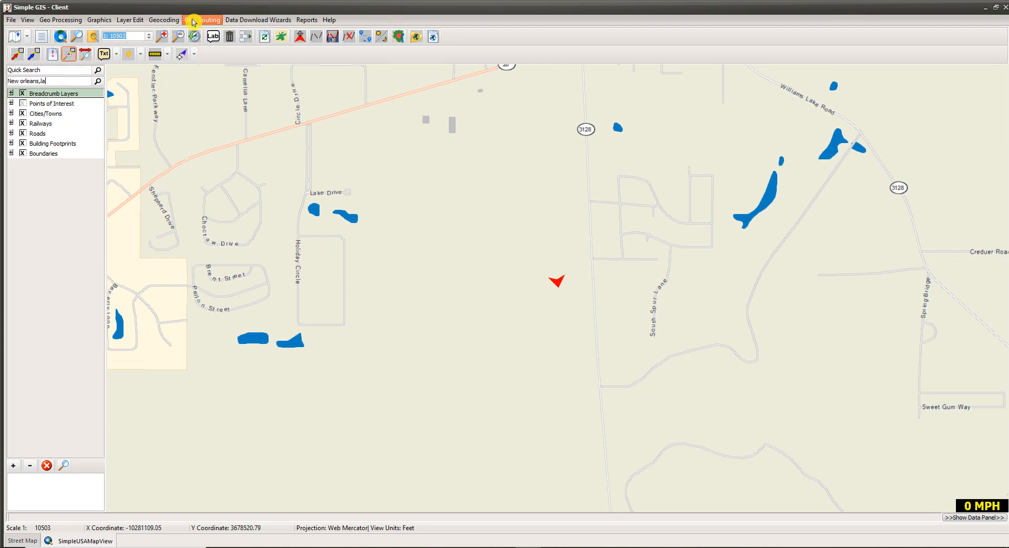
Open Configure Routing/GPS from the GPS/Routing menu.
click(214, 21)
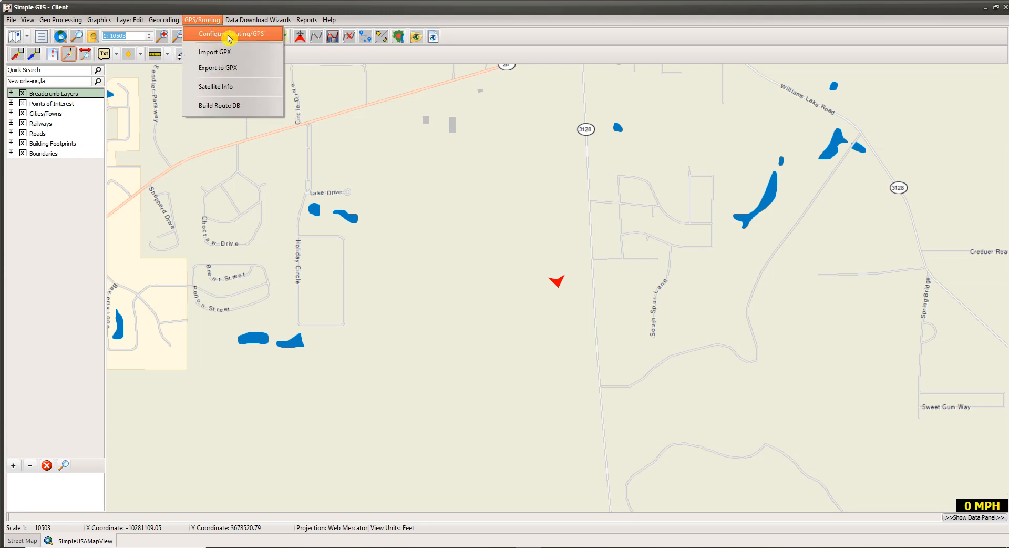
click(230, 34)
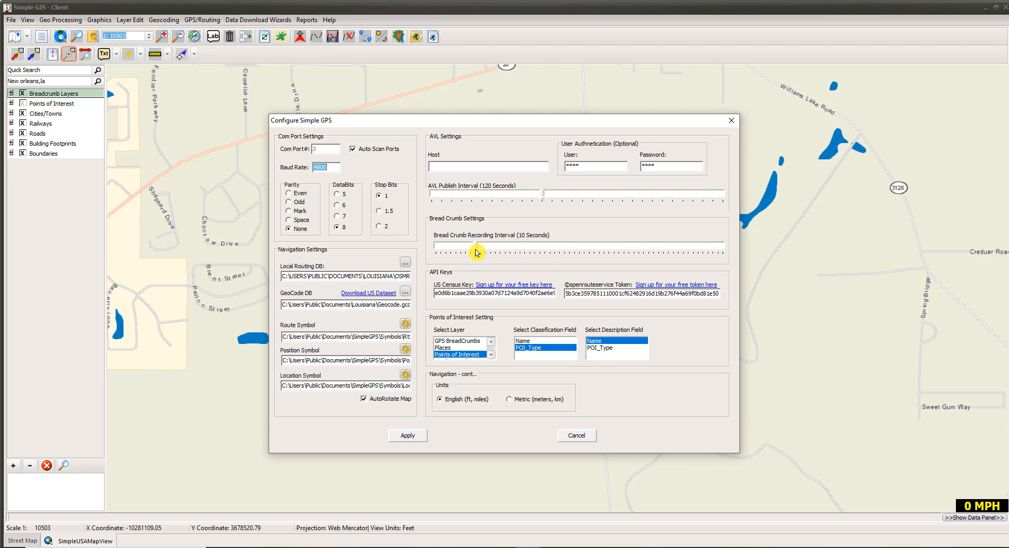
click(477, 252)
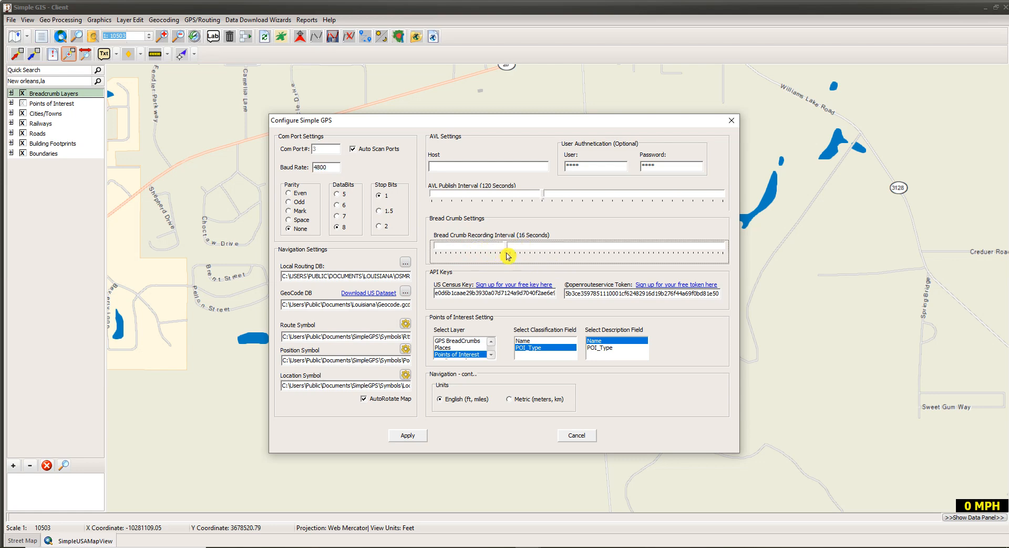
drag(476, 252, 476, 253)
click(21, 104)
Apply the GPS configuration, then switch off live GPS tracking.
click(412, 436)
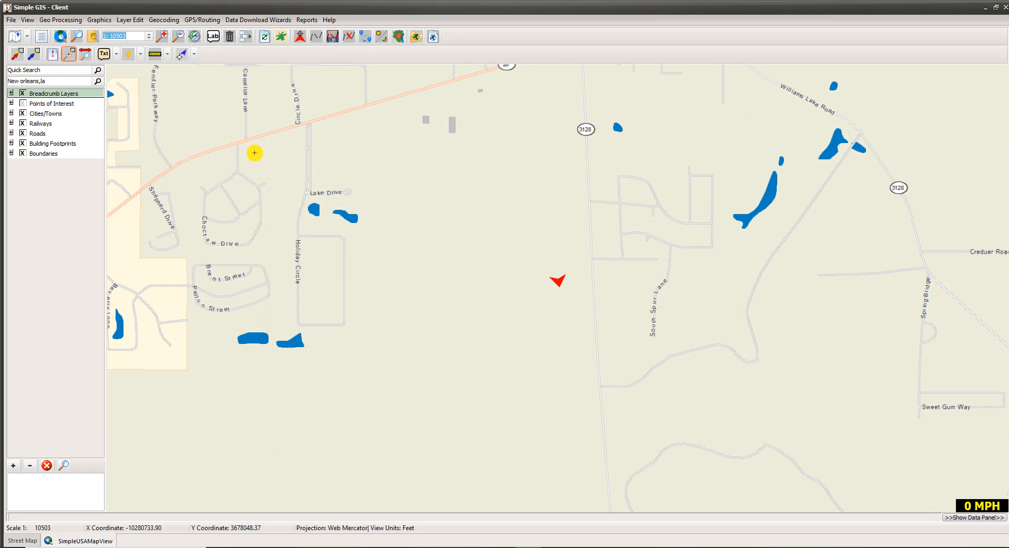
click(301, 46)
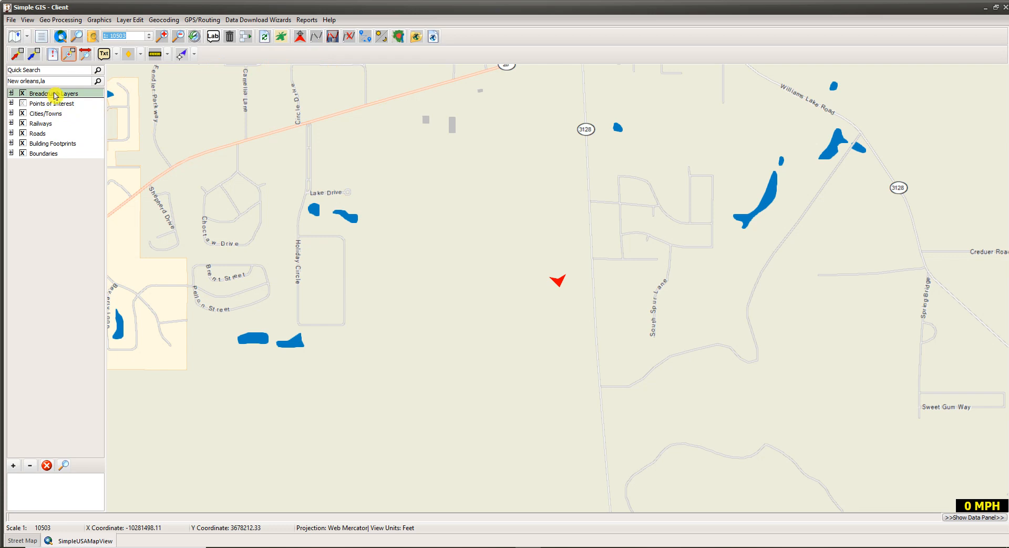
Expand Breadcrumb Layers, view GPS BreadCrumbs properties (BreadCrumbs.shp, WGS 84), and cancel without changes.
click(11, 94)
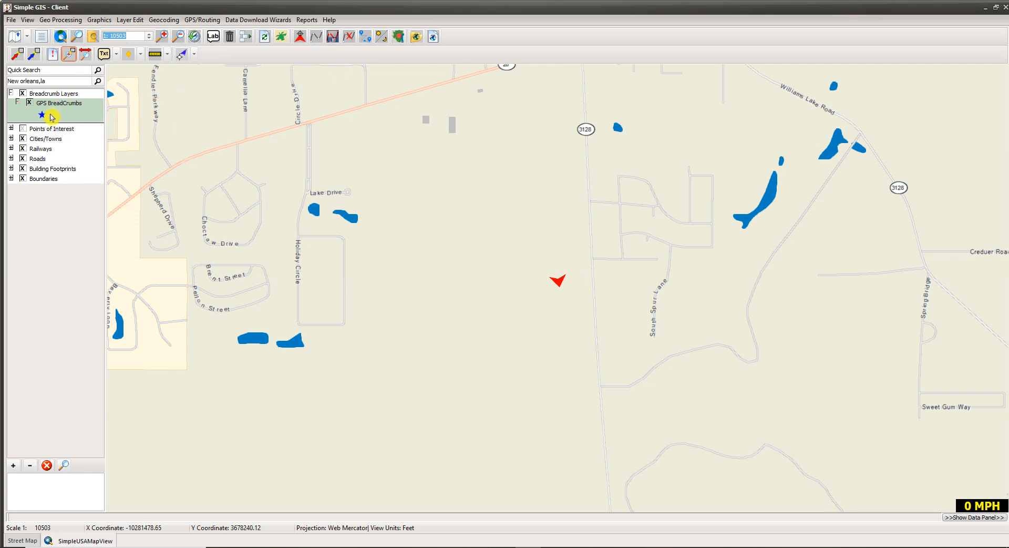
double_click(50, 116)
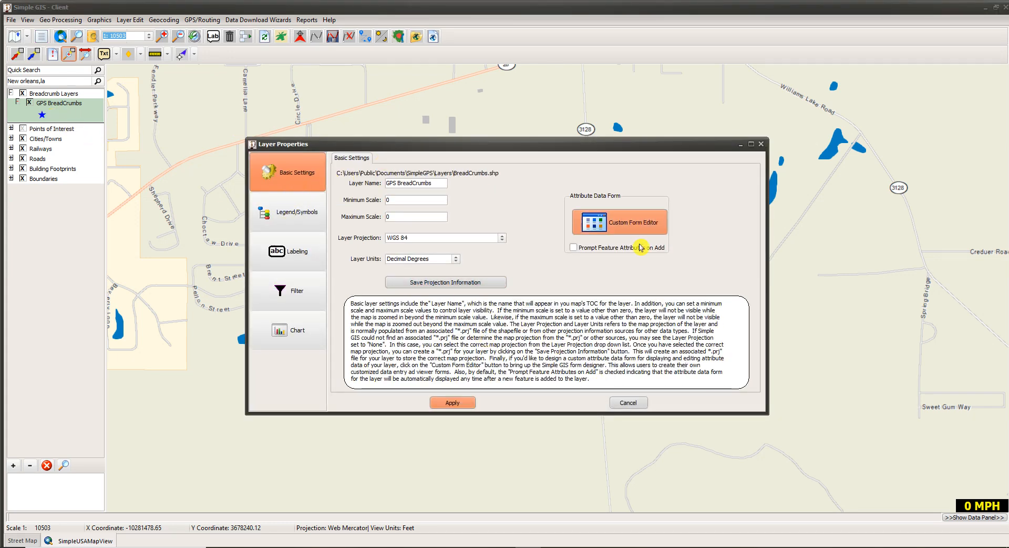
click(624, 403)
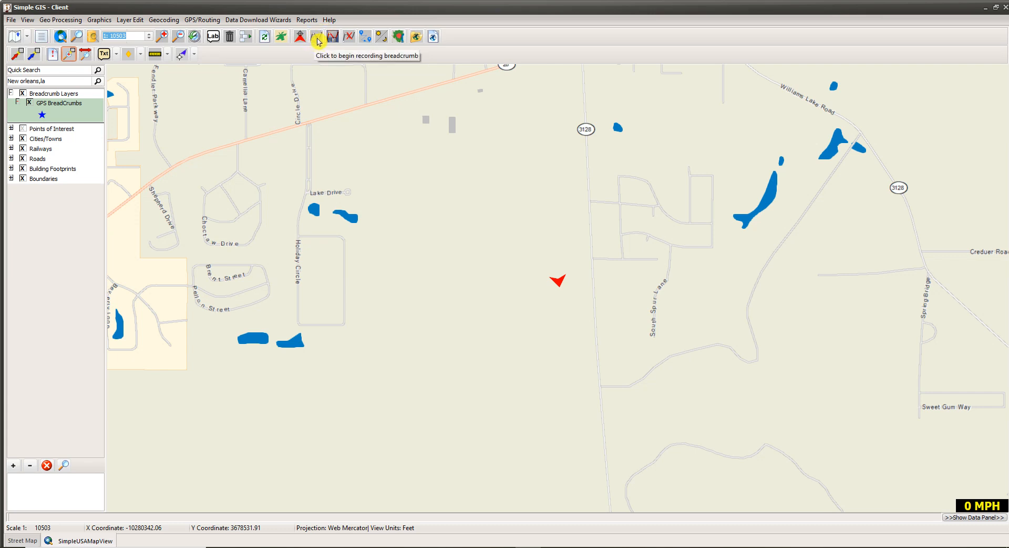
Begin breadcrumb recording and toggle GPS tracking so a breadcrumb point appears.
click(318, 38)
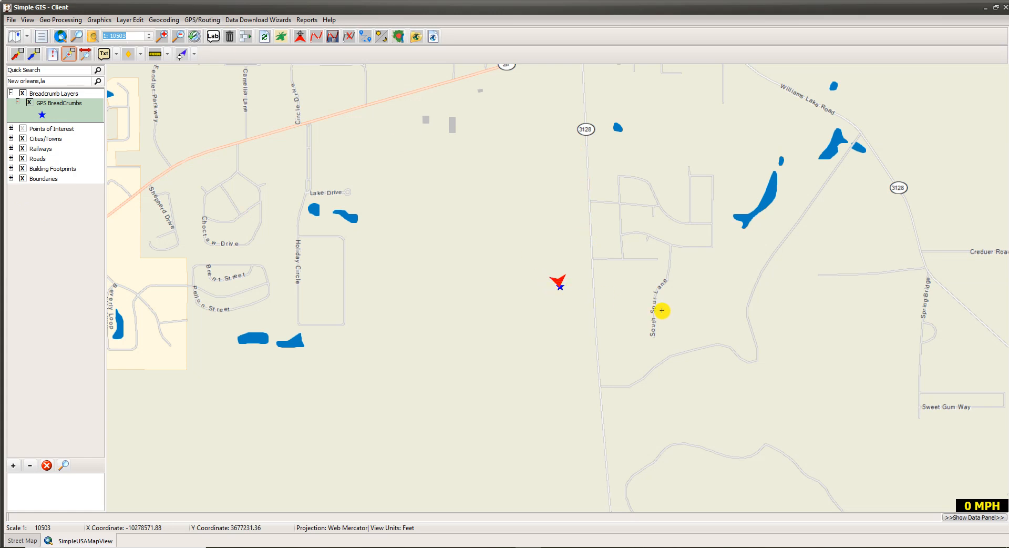
click(303, 45)
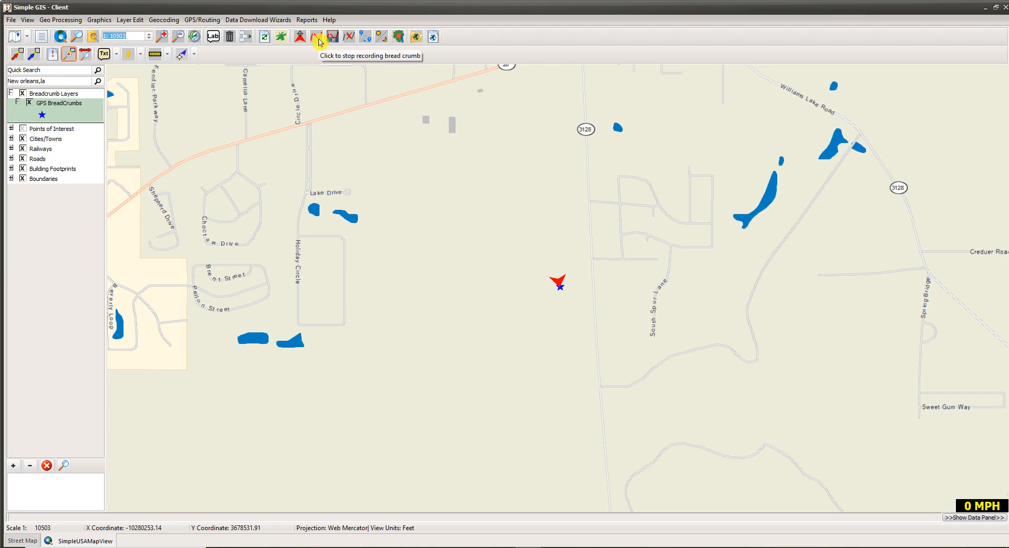
Stop recording and save the breadcrumbs as shapefile 'testbreadcrumbs' in the Demos folder.
click(318, 40)
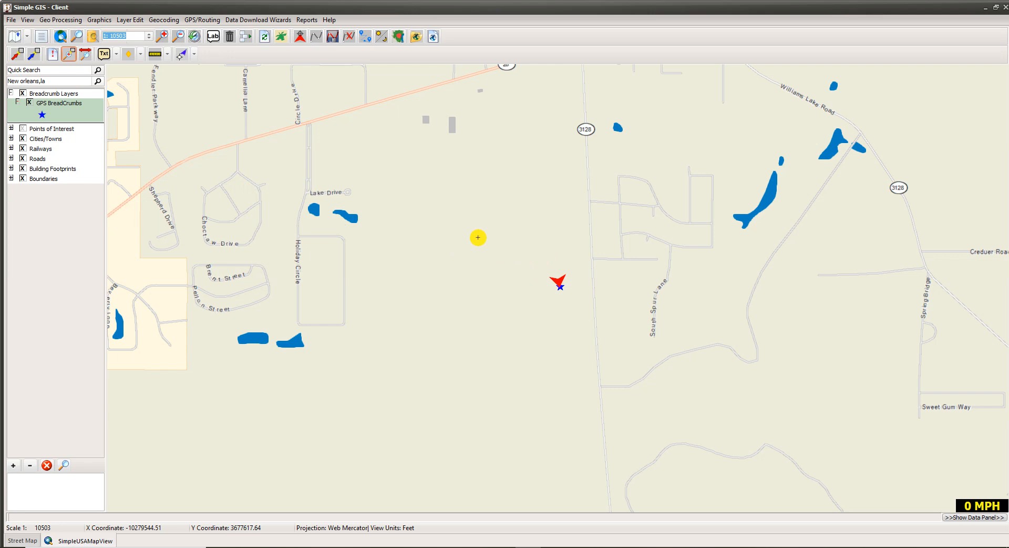
click(331, 37)
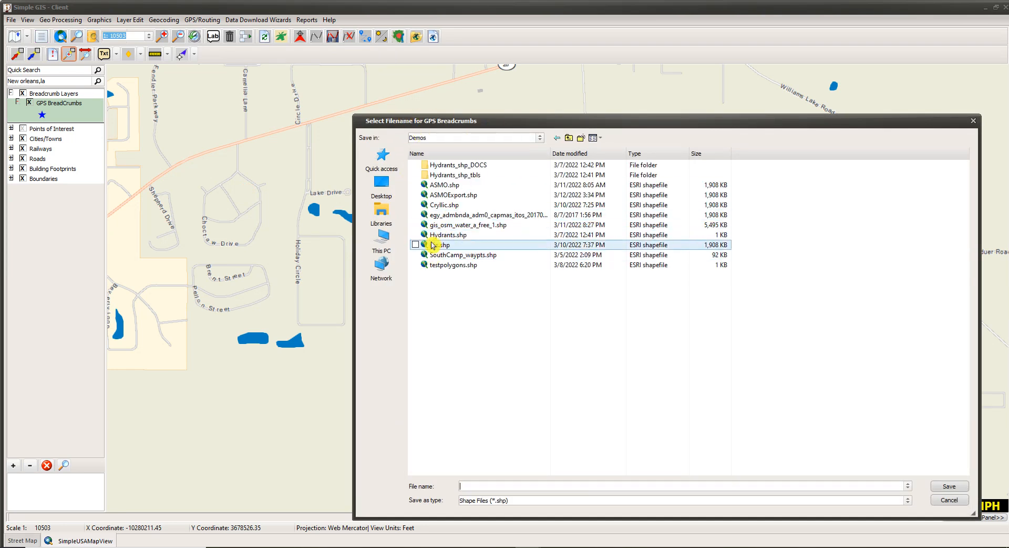
click(468, 484)
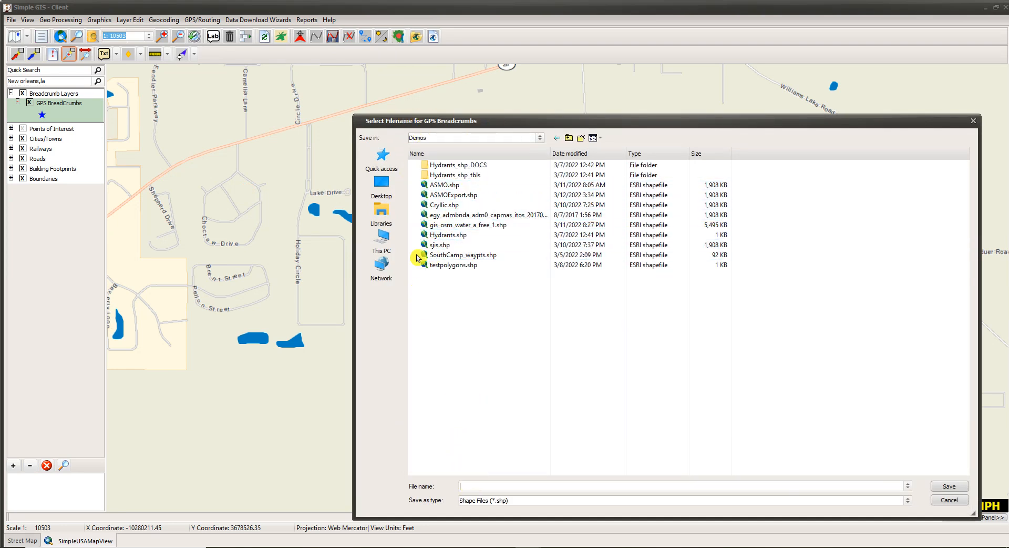
click(423, 139)
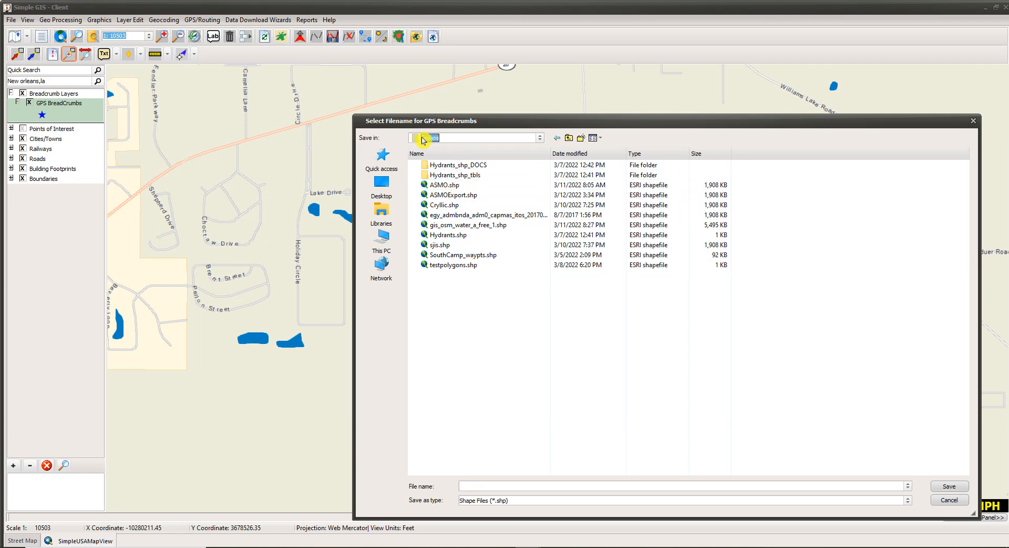
click(461, 310)
click(473, 486)
text(testbreadcrumbs)
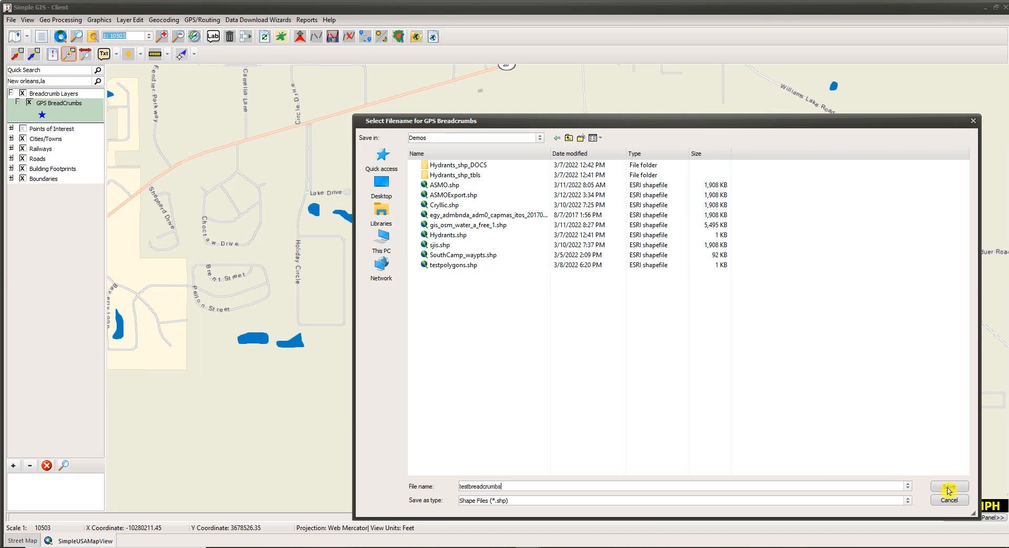
click(949, 485)
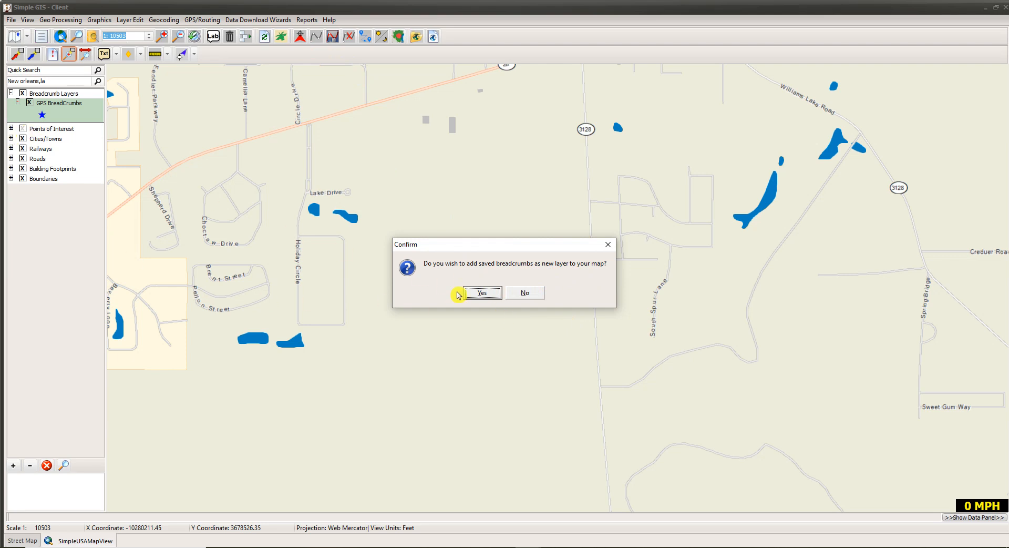
Confirm adding testbreadcrumbs.shp as a map layer, then select the GPS BreadCrumbs layer.
click(486, 293)
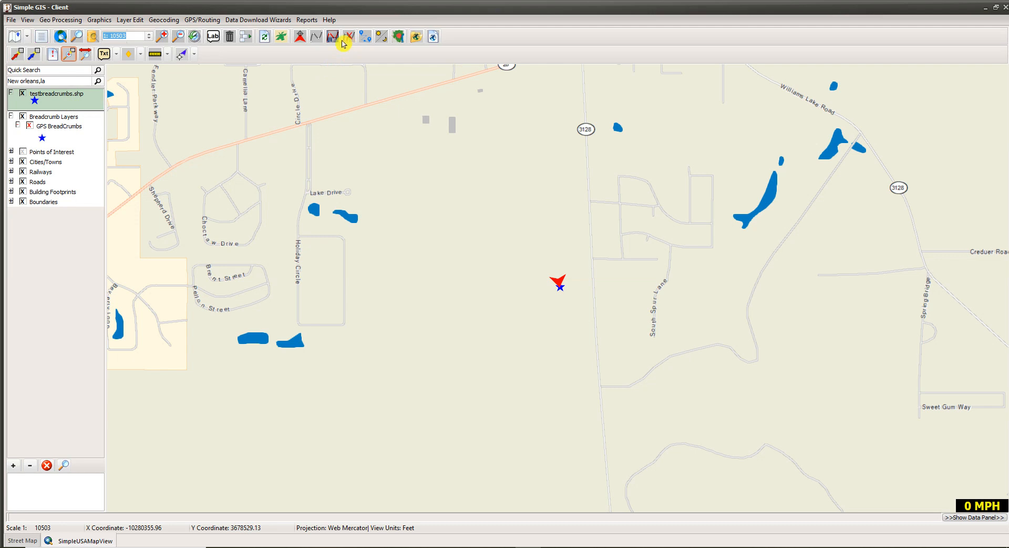
click(55, 128)
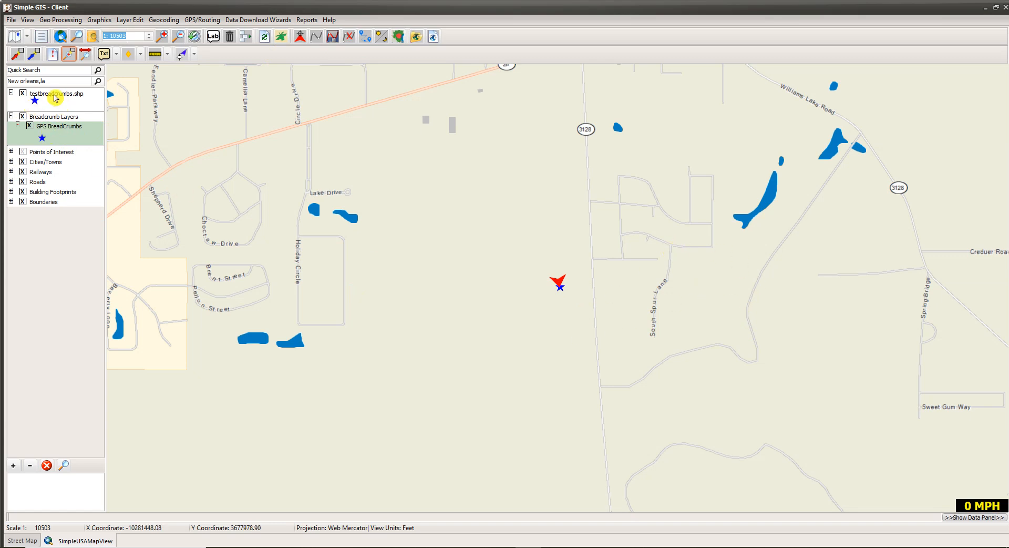
Delete all recorded GPS breadcrumbs, then switch off the testbreadcrumbs.shp layer and the breadcrumb trail.
click(349, 41)
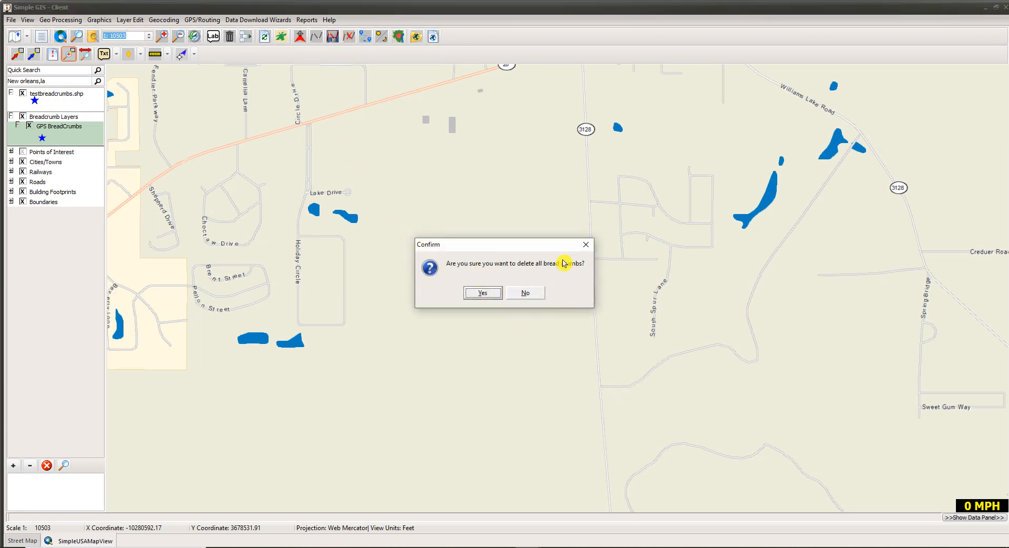
click(493, 295)
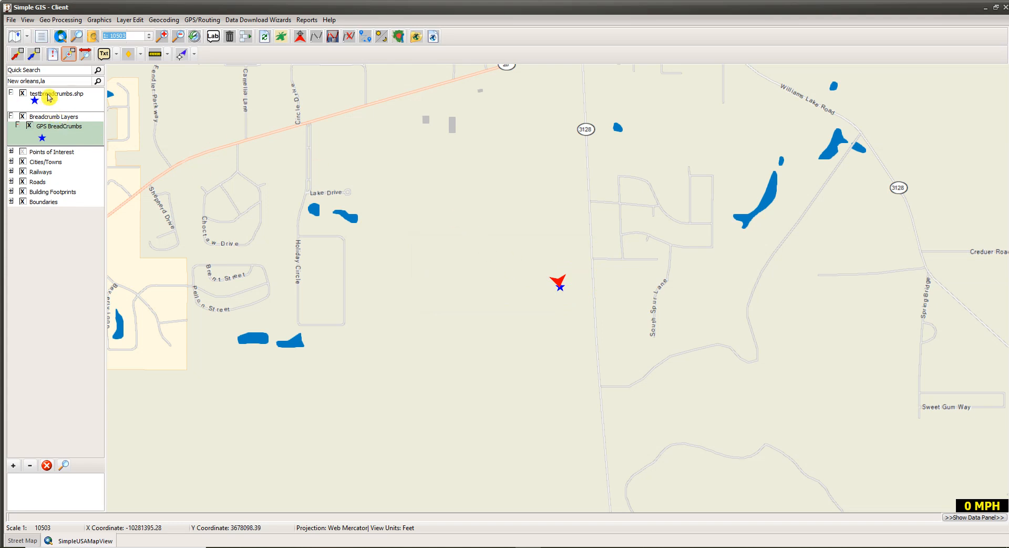
click(48, 97)
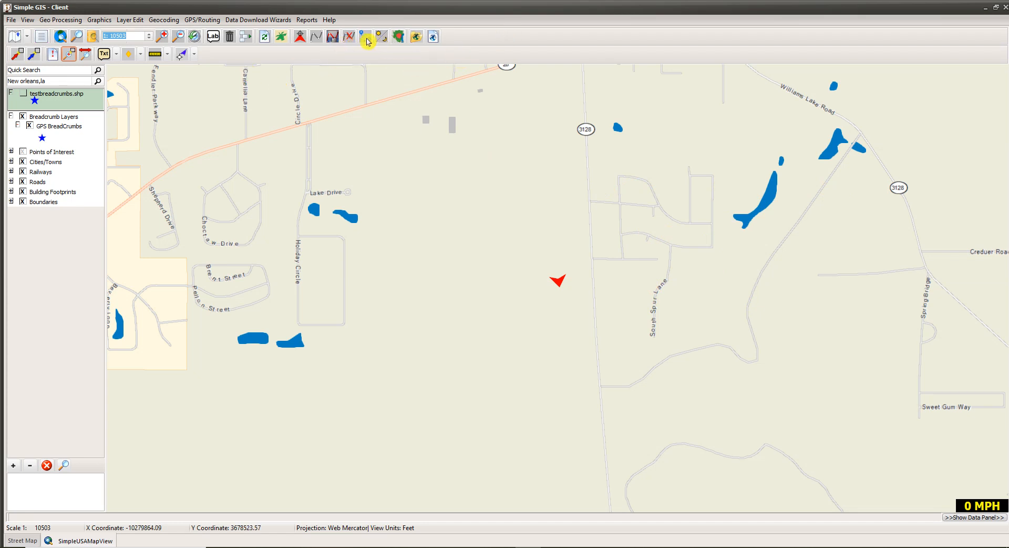
click(53, 129)
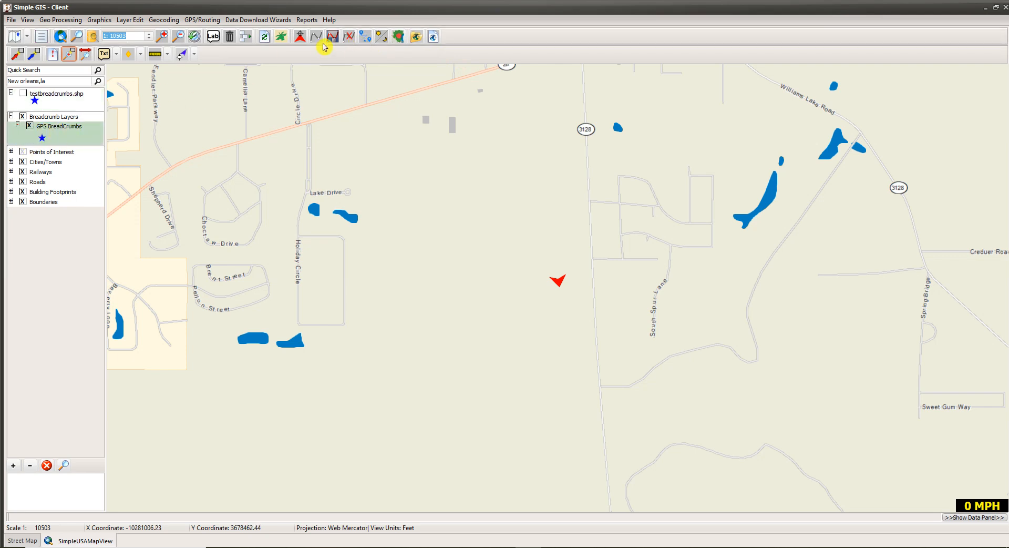
click(348, 38)
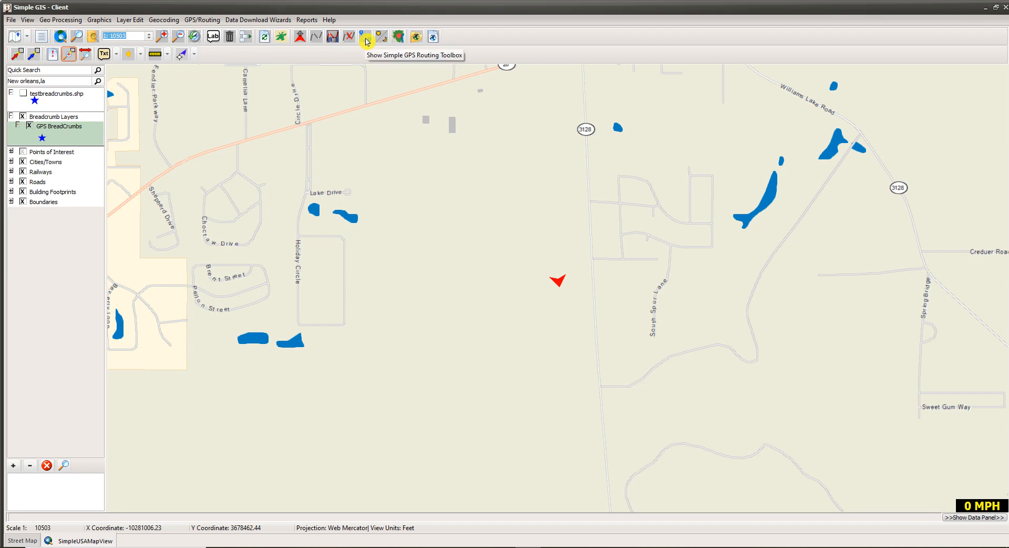
Open the Simple GPS Routing panel and enter the starting street address in Start From.
click(365, 37)
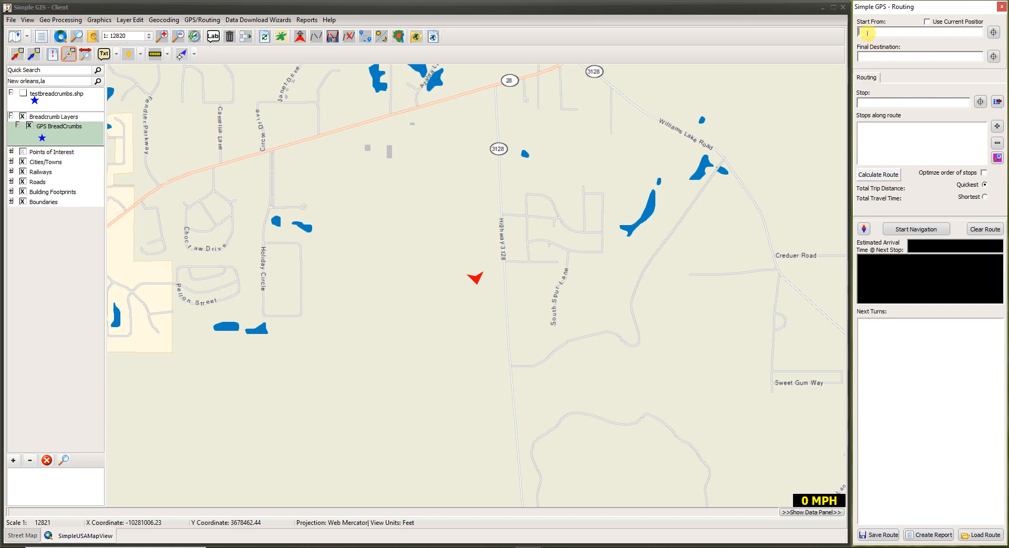
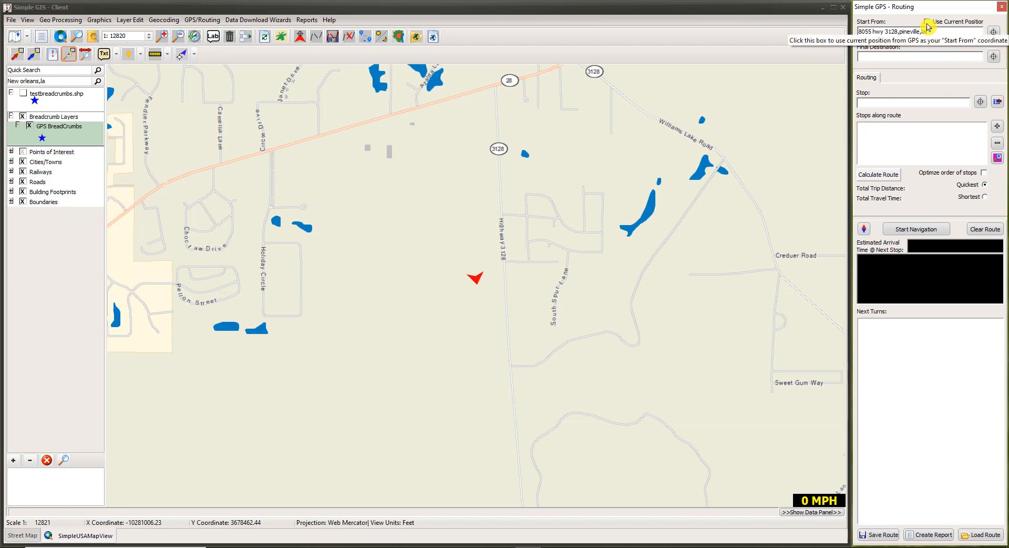
Set the route start to the Highway 3128 map point 31.34293,-92.33729 instead of the current position.
click(927, 23)
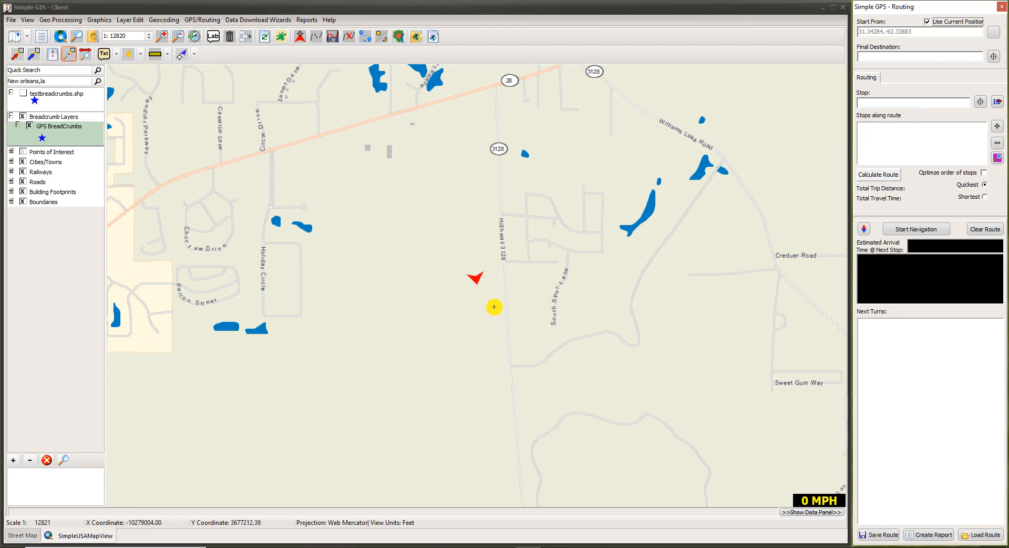
click(927, 22)
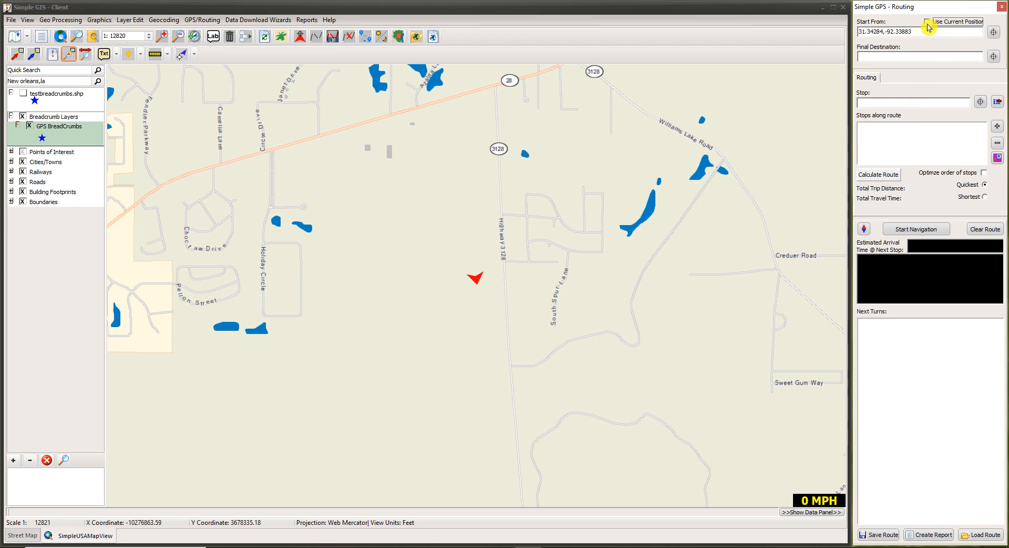
click(995, 34)
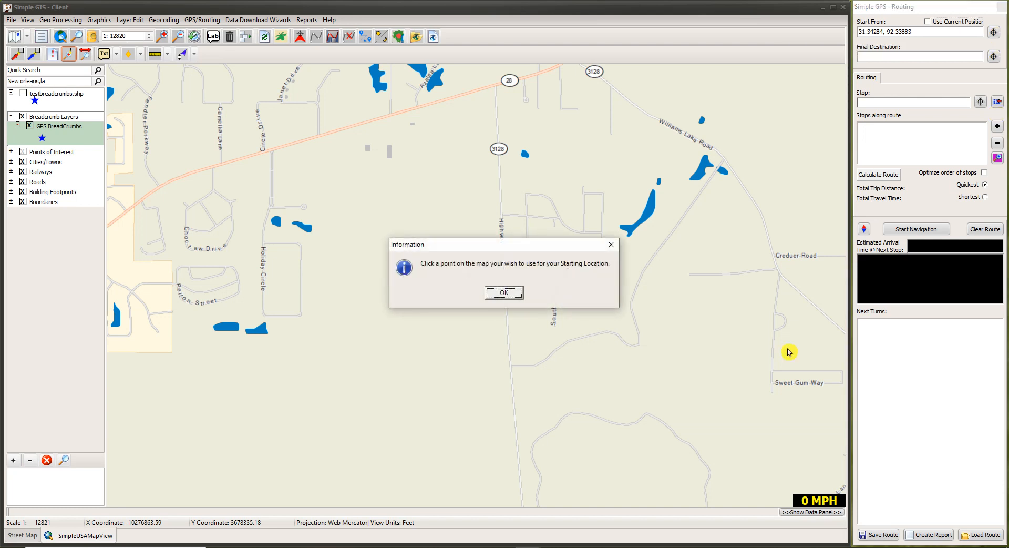
click(504, 293)
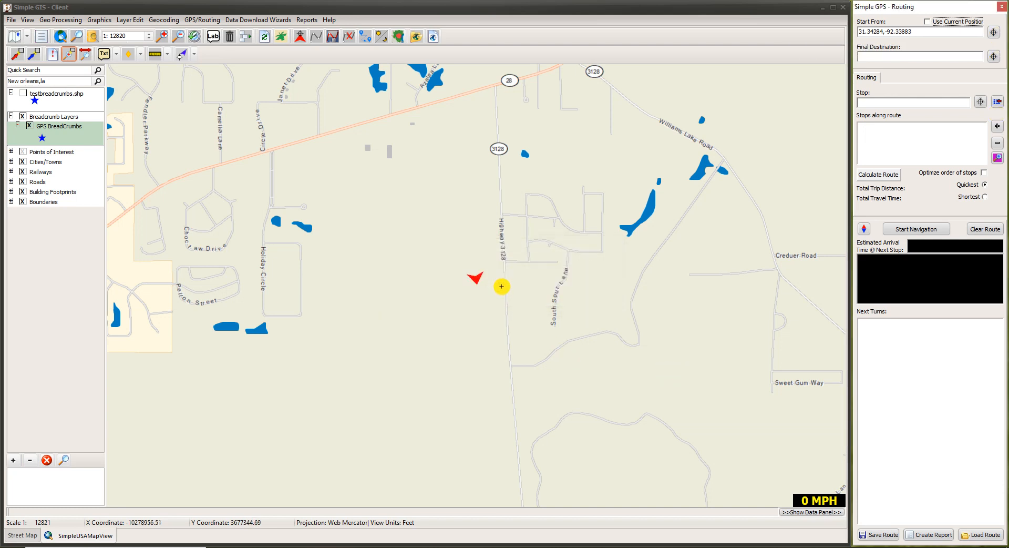
click(504, 284)
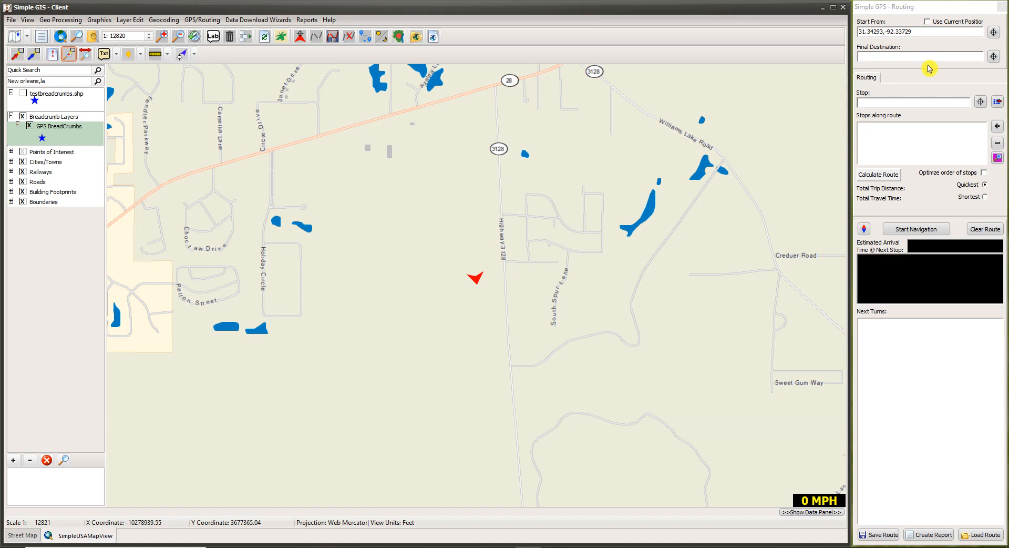
Begin entering 'Shrv' as the route's final destination.
scroll(434, 356, down, 1)
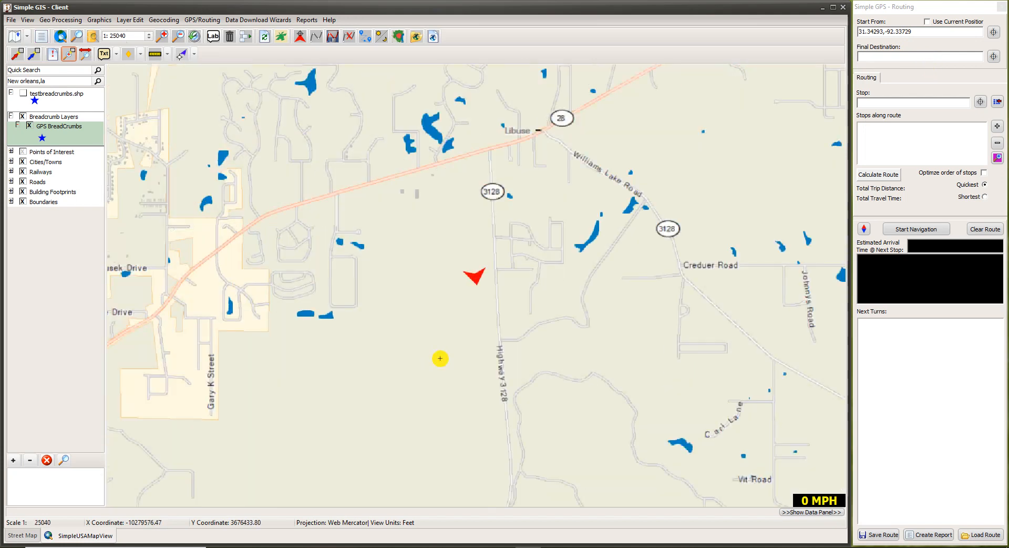
scroll(440, 358, up, 1)
click(866, 55)
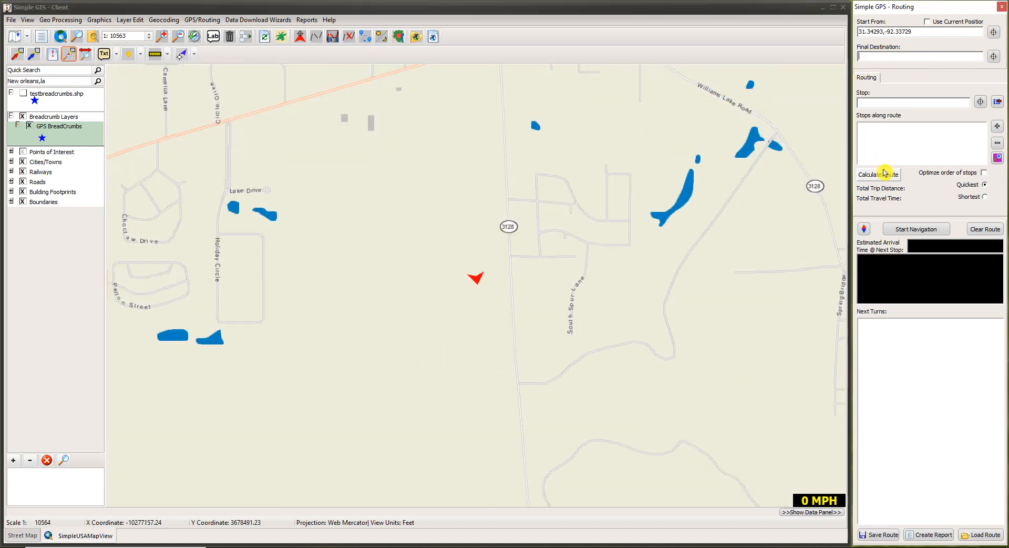
text(Shrvepo)
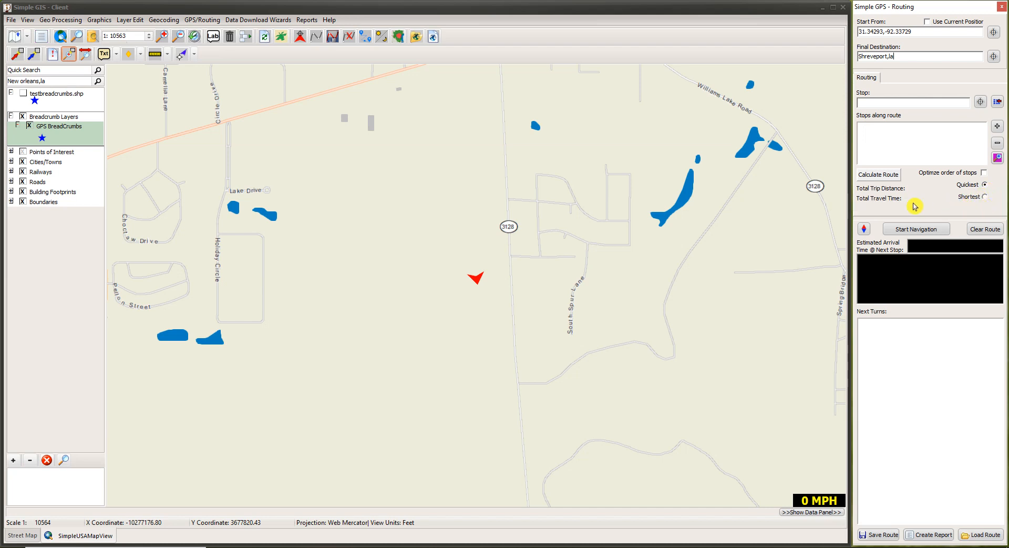
Calculate the quickest 134.77 mi, 1 hr 56 min route to Shreveport, with GPS tracking toggled off and back on.
click(876, 178)
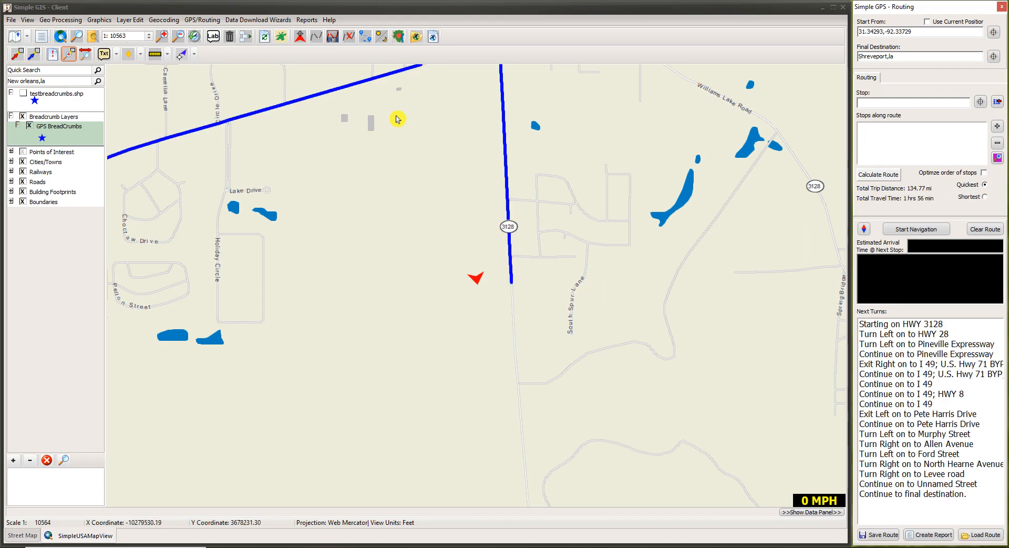
click(299, 39)
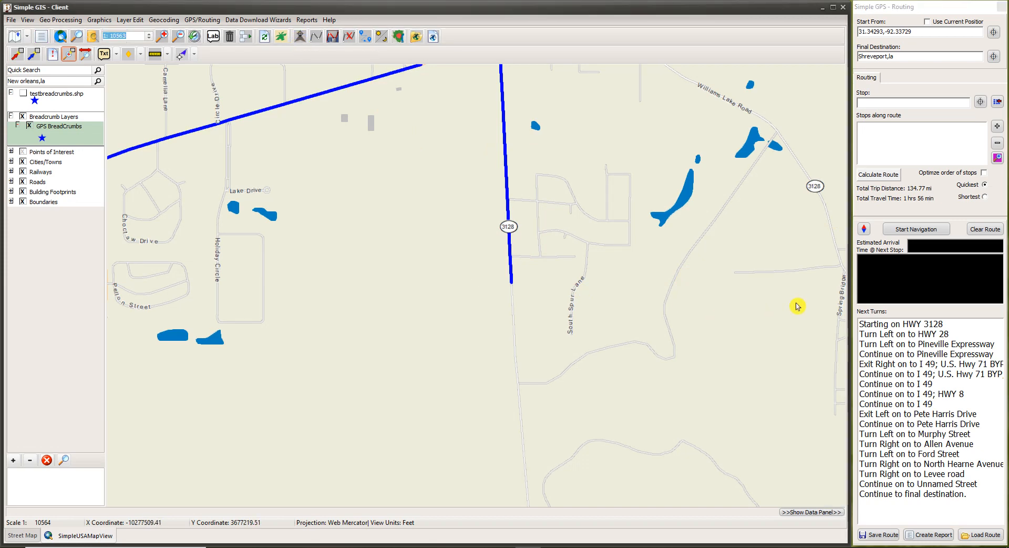
click(870, 173)
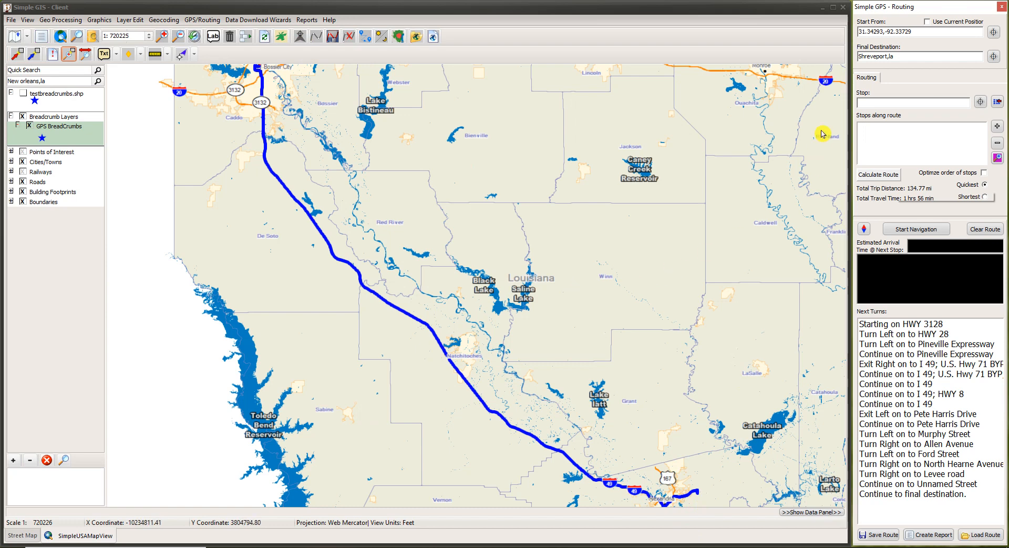
click(300, 41)
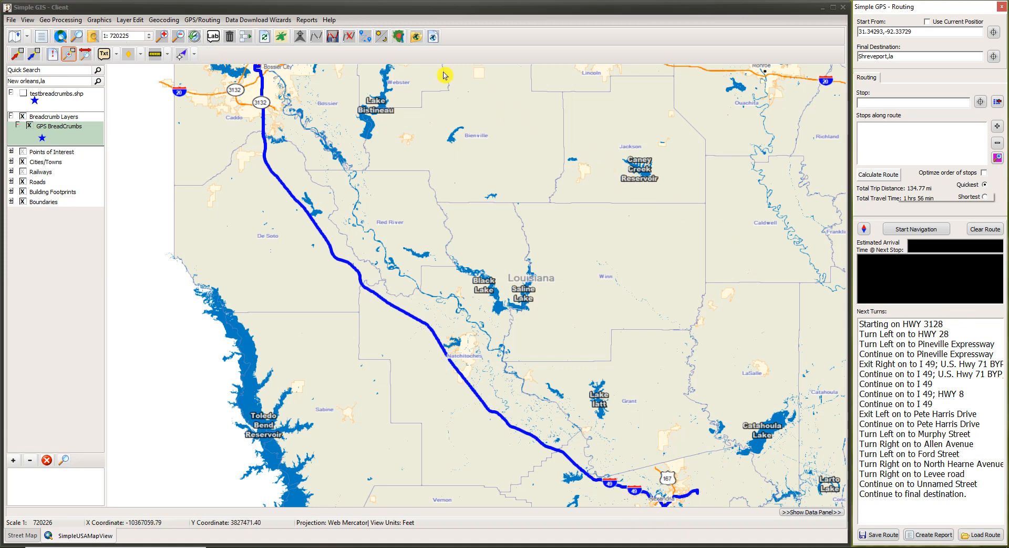
Start navigation, pause it, and show the 'Exit Right on to I 49' turn on the map.
click(931, 231)
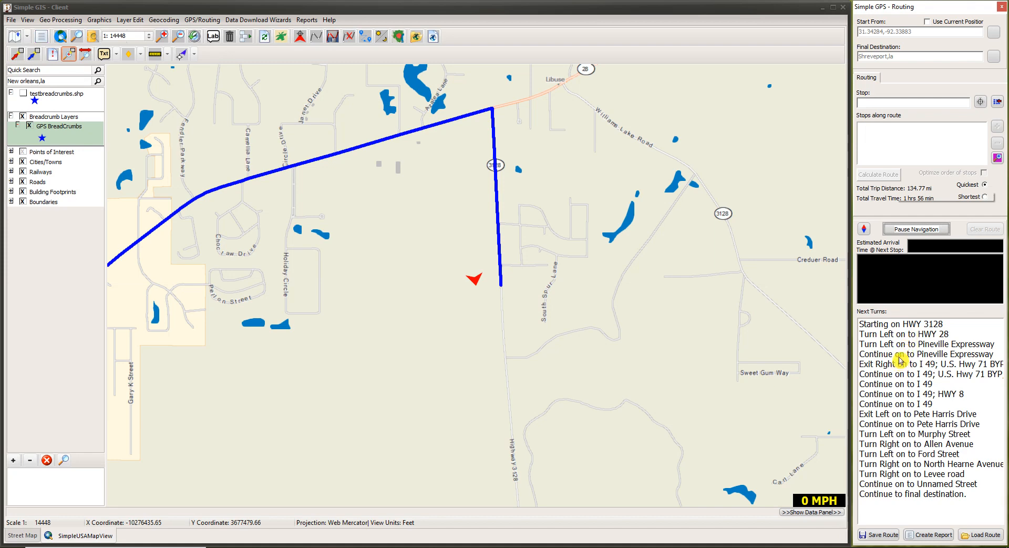
click(301, 42)
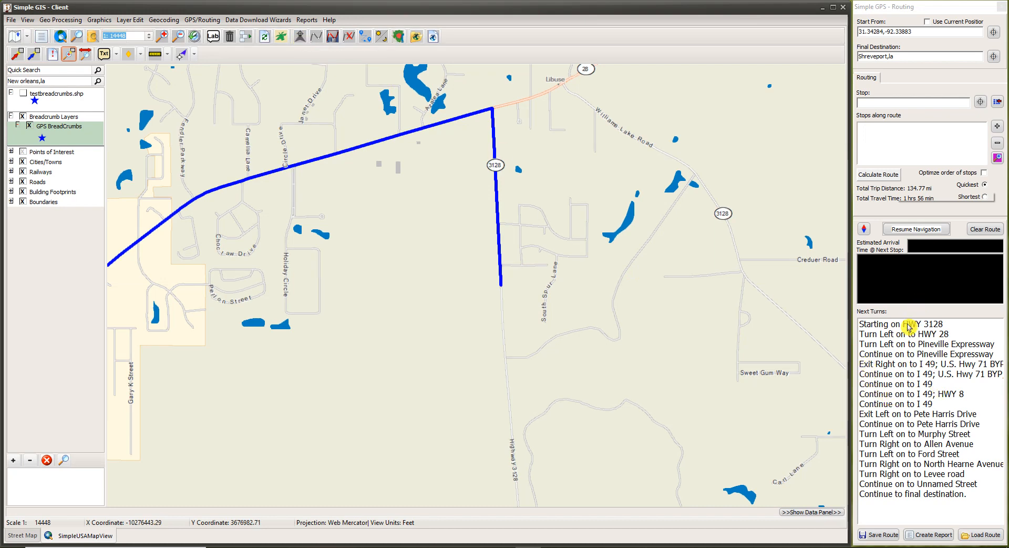
click(893, 364)
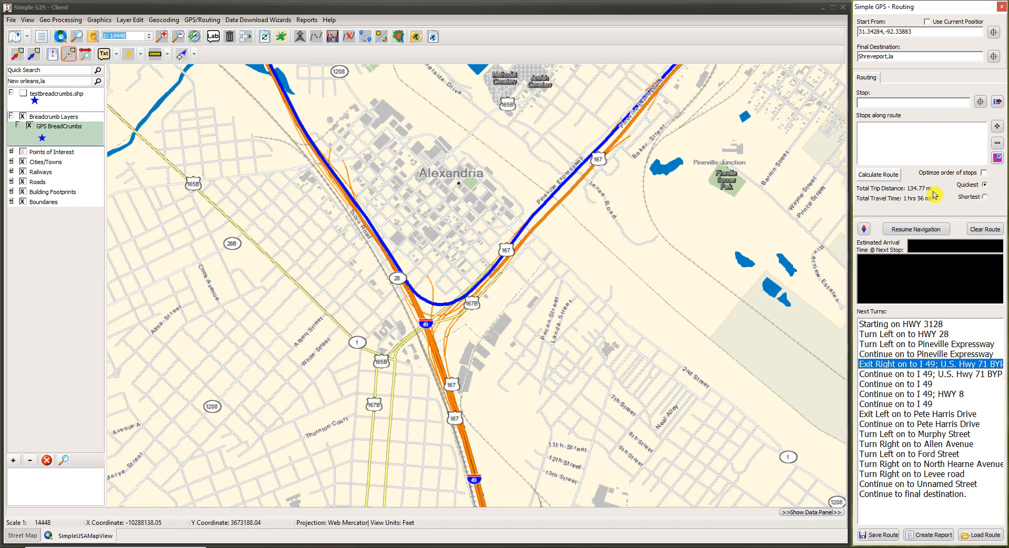
Recalculate the Shreveport route using the Shortest distance option.
click(985, 196)
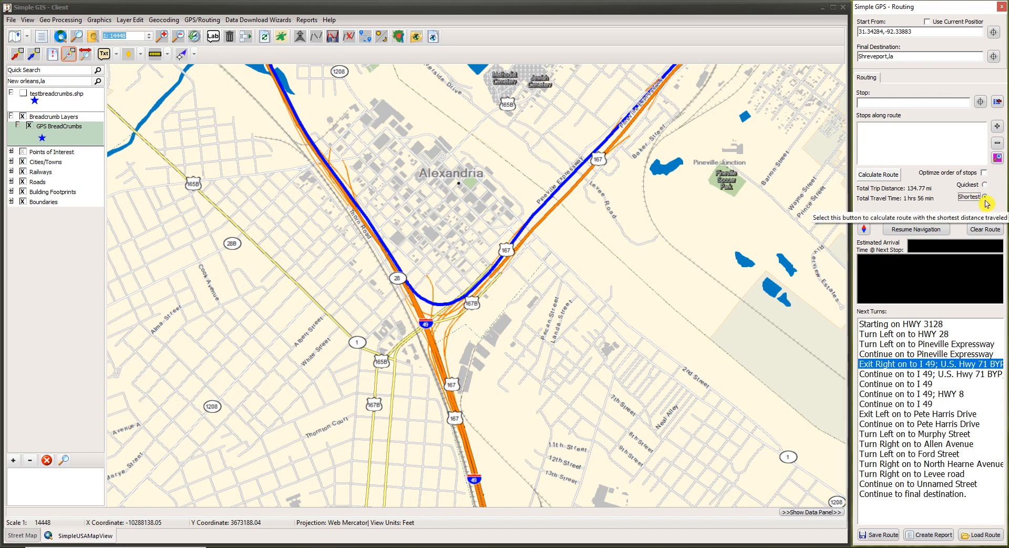
click(892, 177)
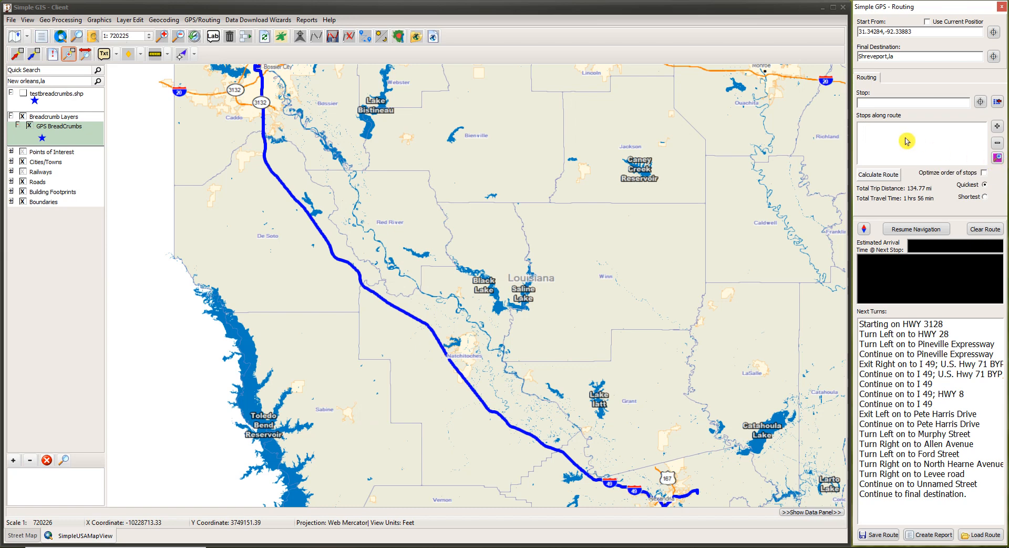
Search food places along the route within 2 miles and add Ribfin's Smokehouse and Seafood as a stop.
click(996, 157)
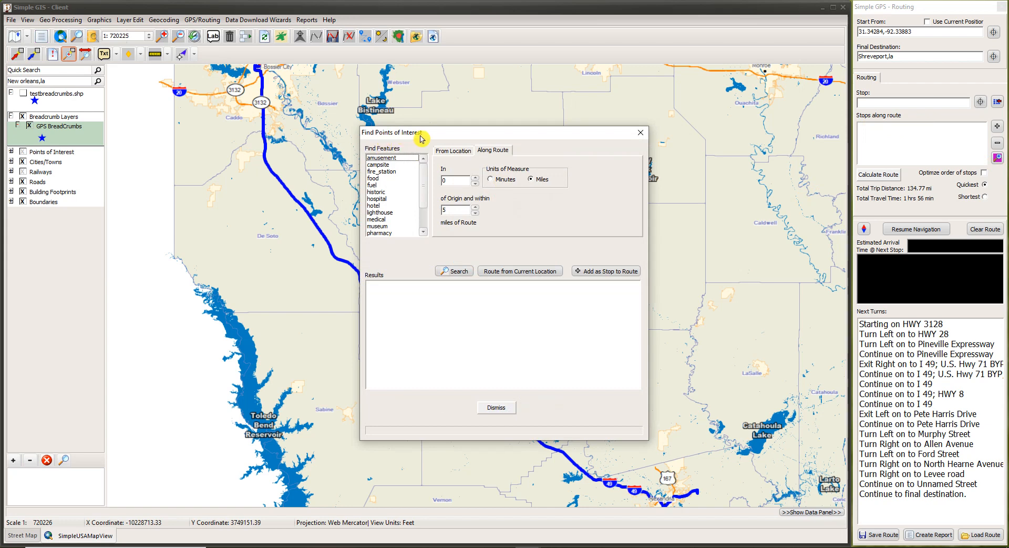
click(371, 179)
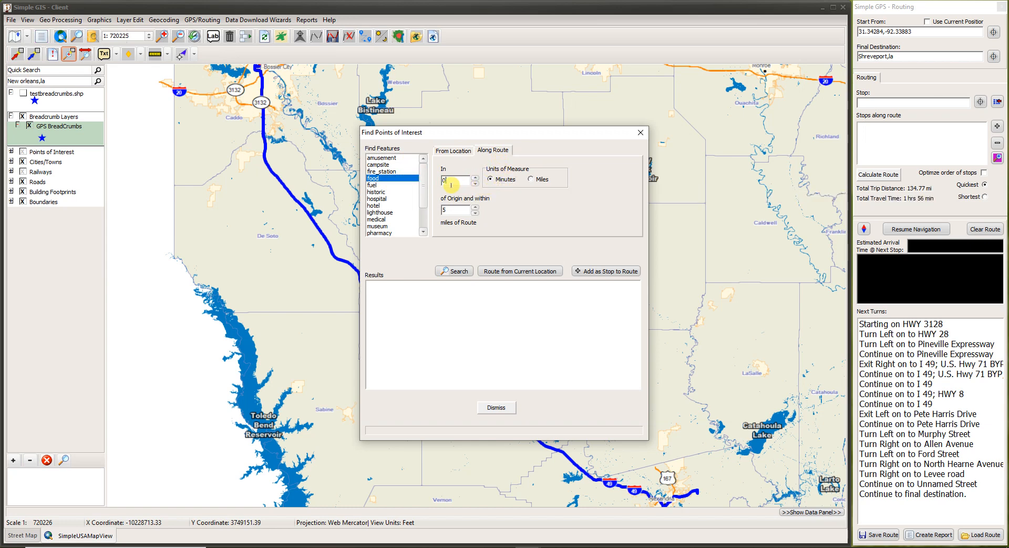
double_click(444, 181)
click(508, 178)
text(2)
click(437, 270)
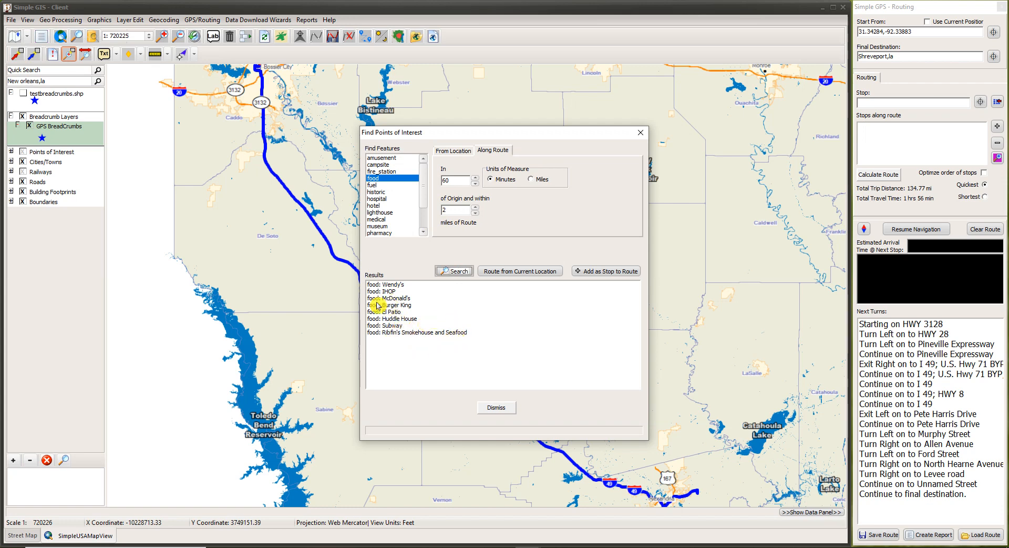
click(395, 333)
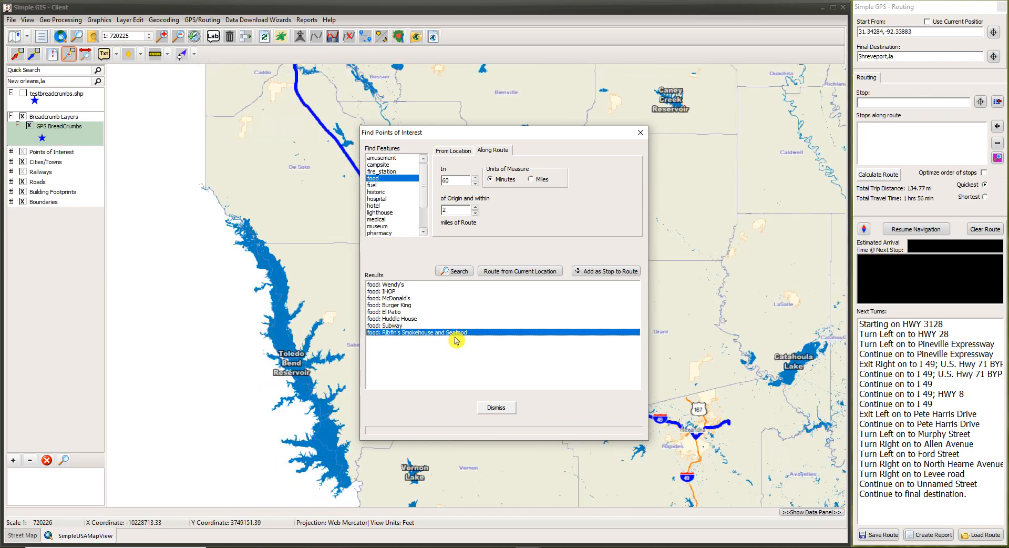
drag(478, 135, 286, 123)
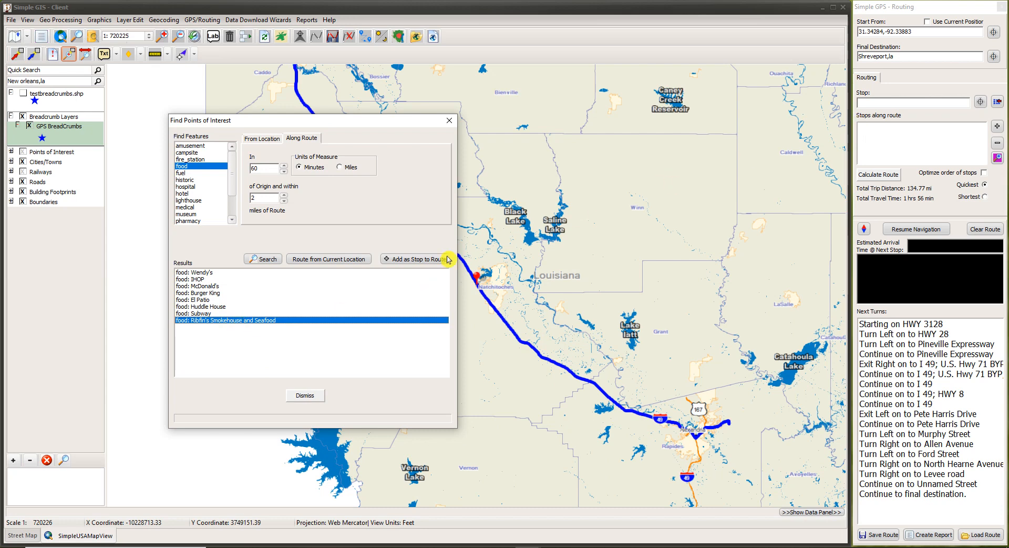
click(405, 259)
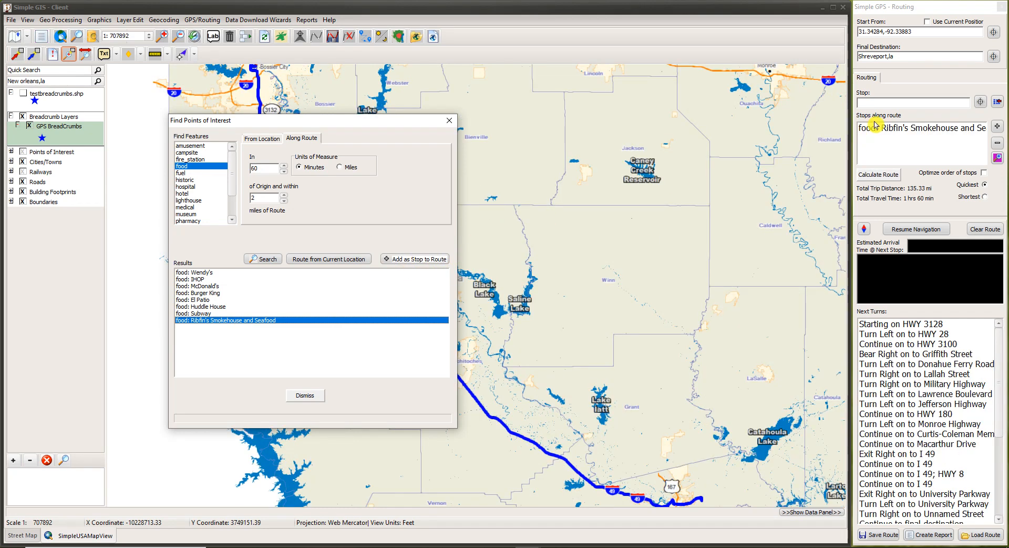
Close the points-of-interest search and select the arrival at the Ribfin's stop in Next Turns.
click(321, 398)
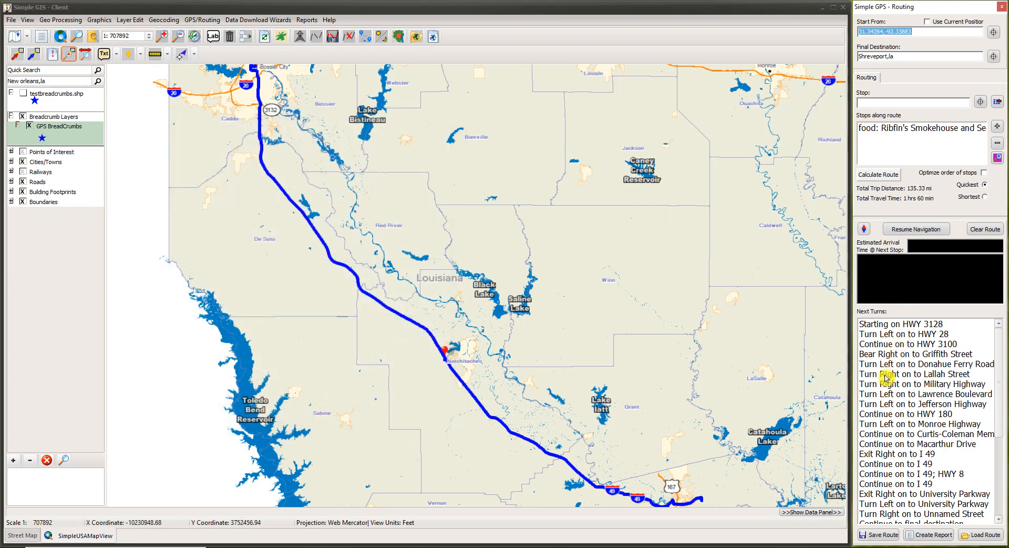
scroll(893, 404, down, 4)
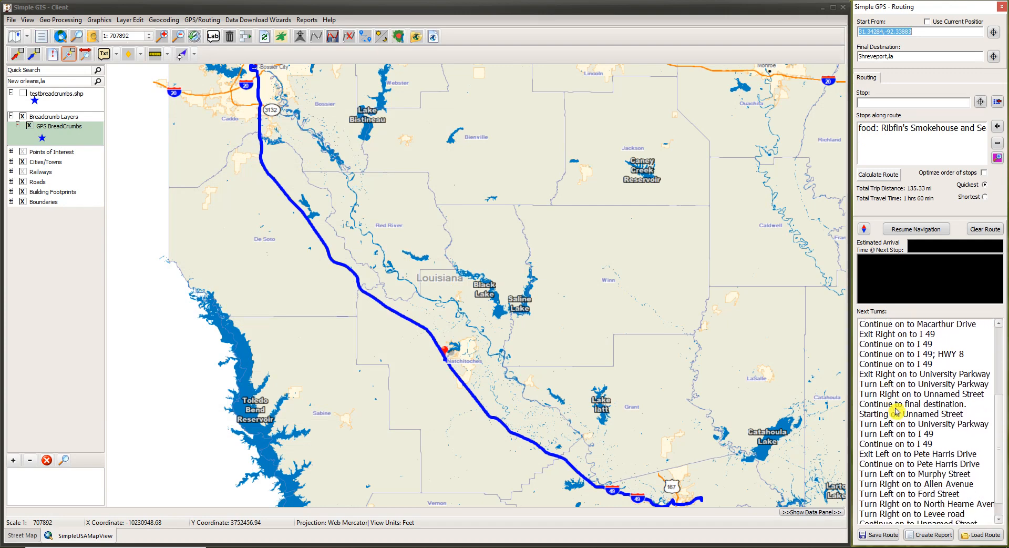
scroll(902, 465, down, 1)
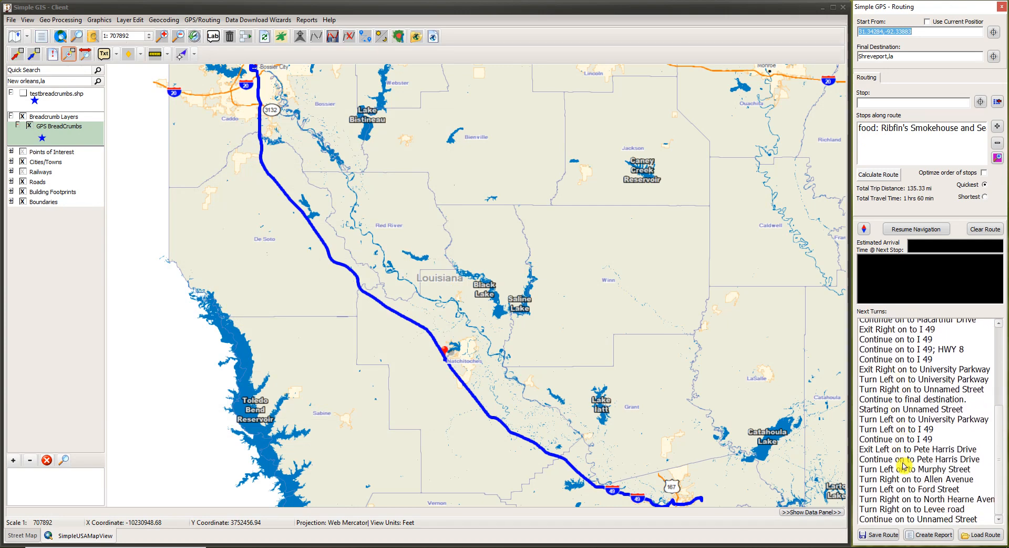
scroll(903, 466, down, 1)
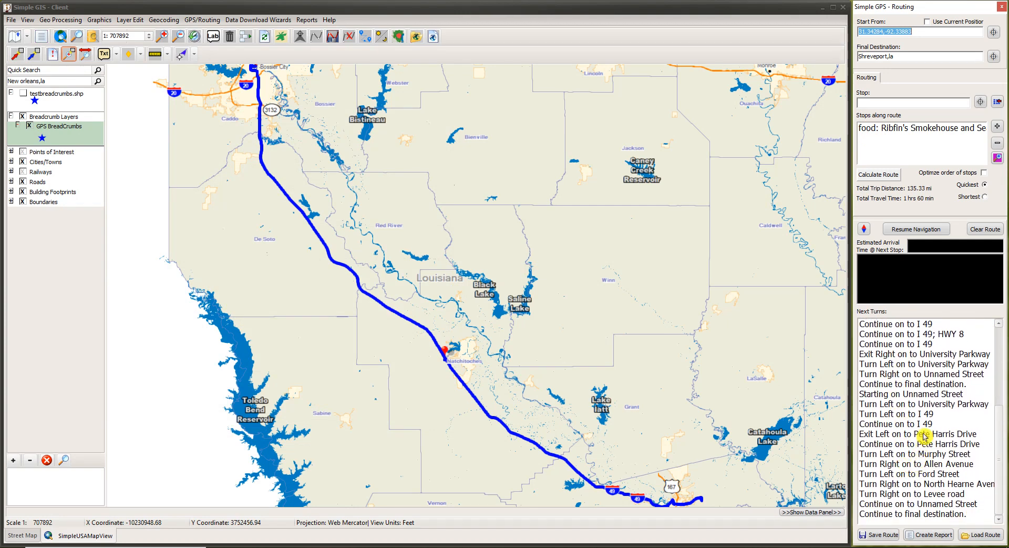
click(915, 384)
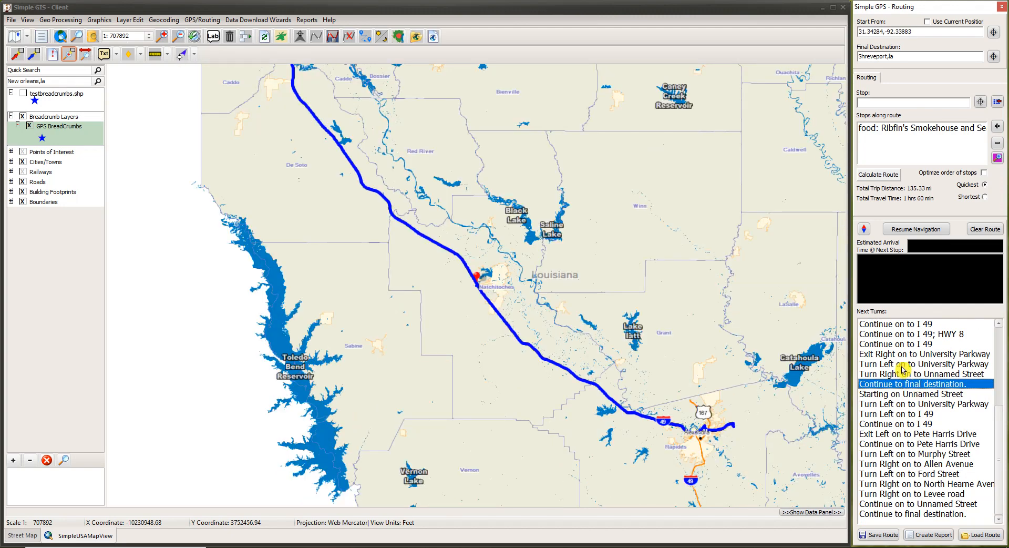
Zoom in on the Ribfin's stop marker near I 49 and University Parkway.
click(70, 56)
drag(455, 261, 506, 300)
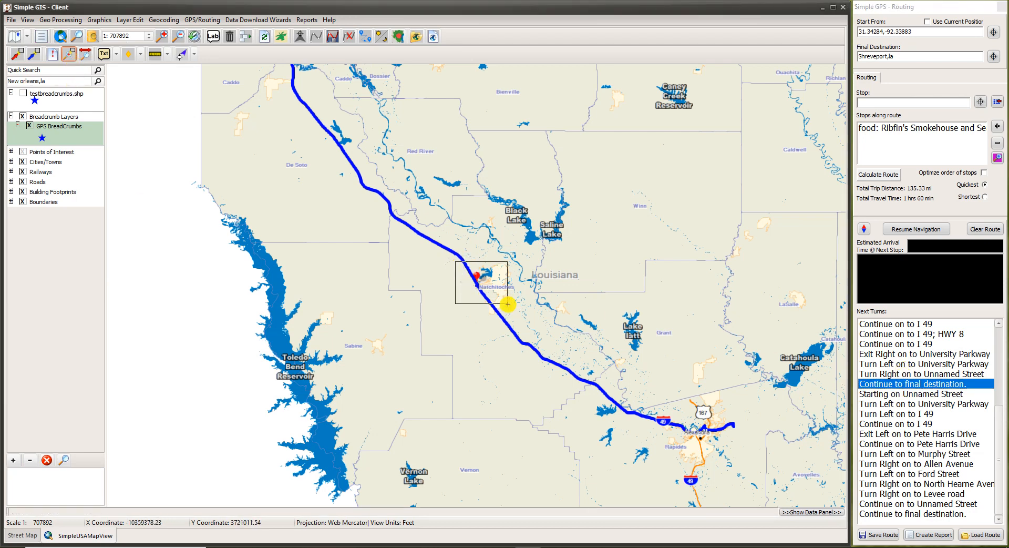
drag(365, 275, 496, 338)
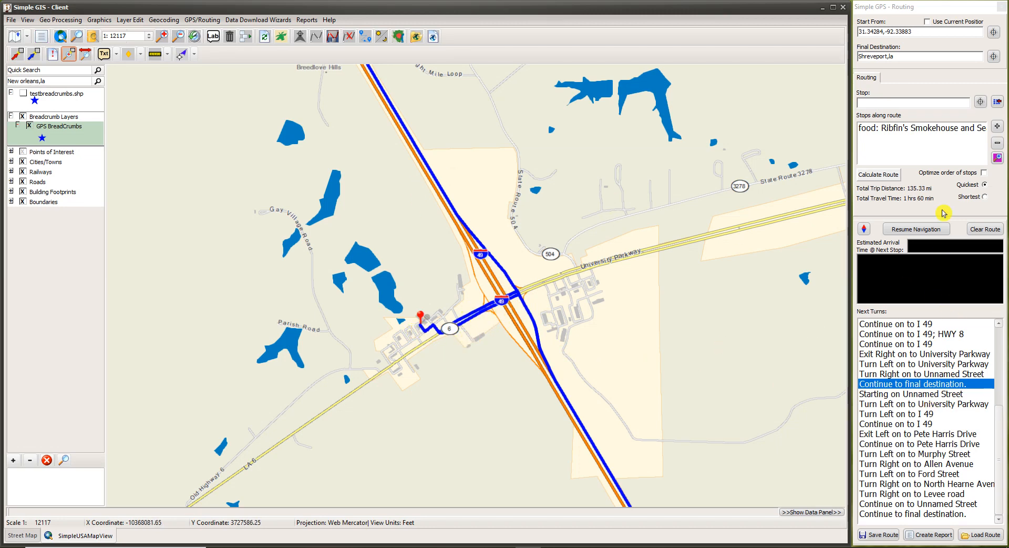
click(867, 102)
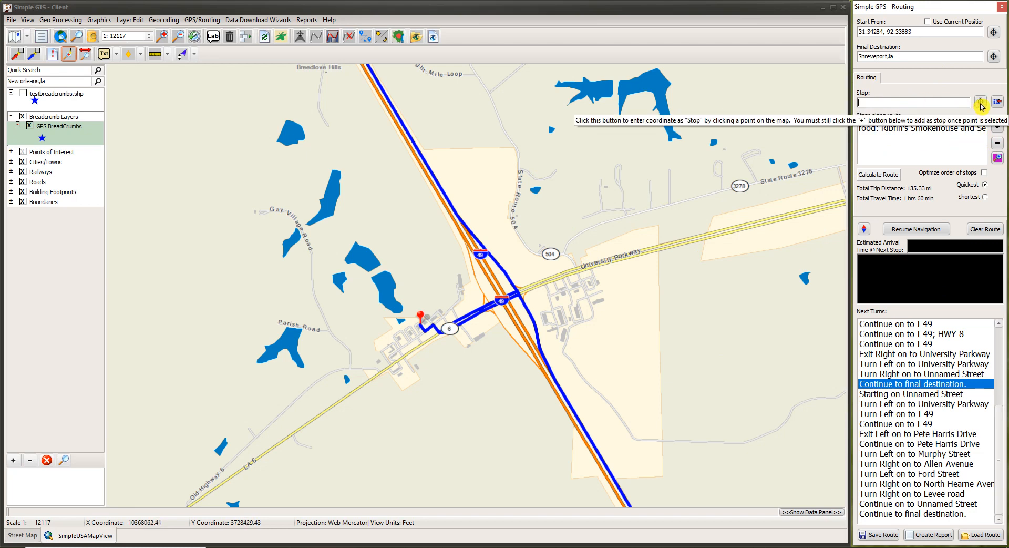
Remove the Ribfin's stop from the stops along route list.
click(920, 128)
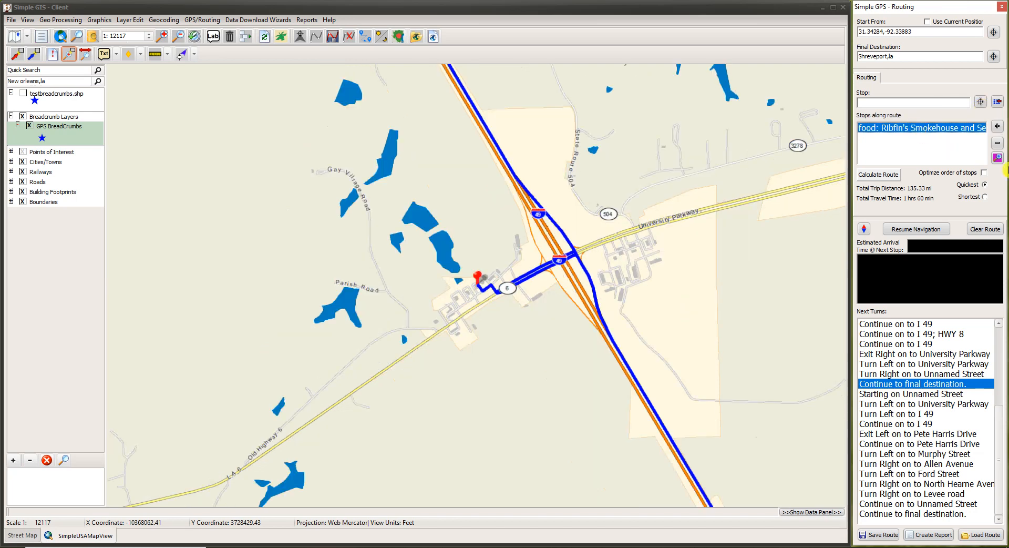
click(998, 144)
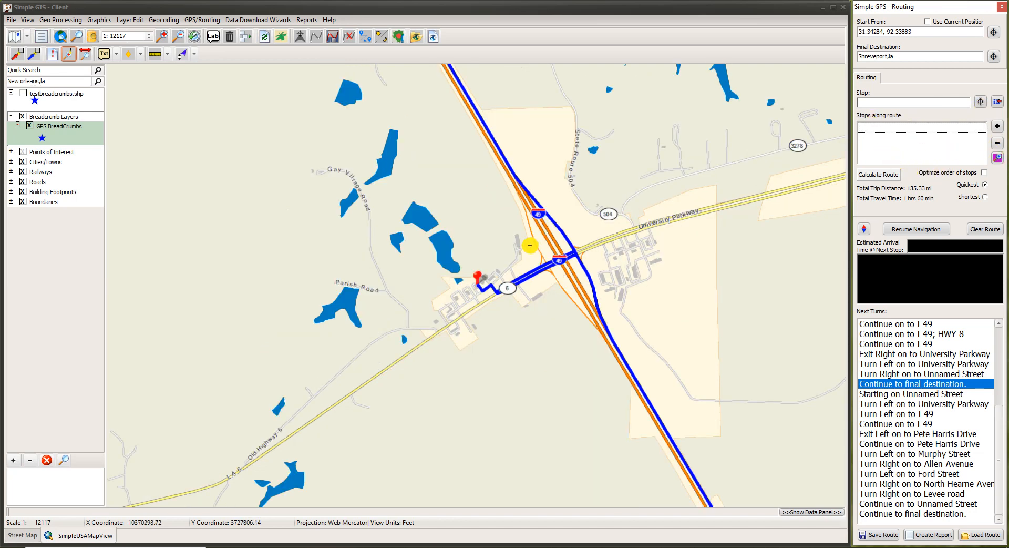
scroll(530, 245, down, 2)
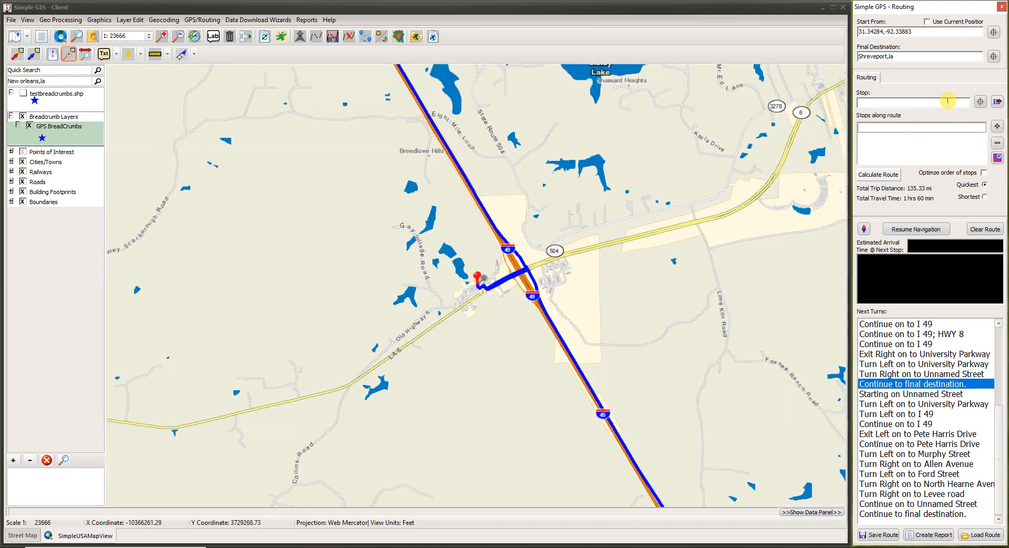
Try map point 31.73441,-93.13965 as a stop, then remove it and recalculate to 134.77 mi.
click(976, 105)
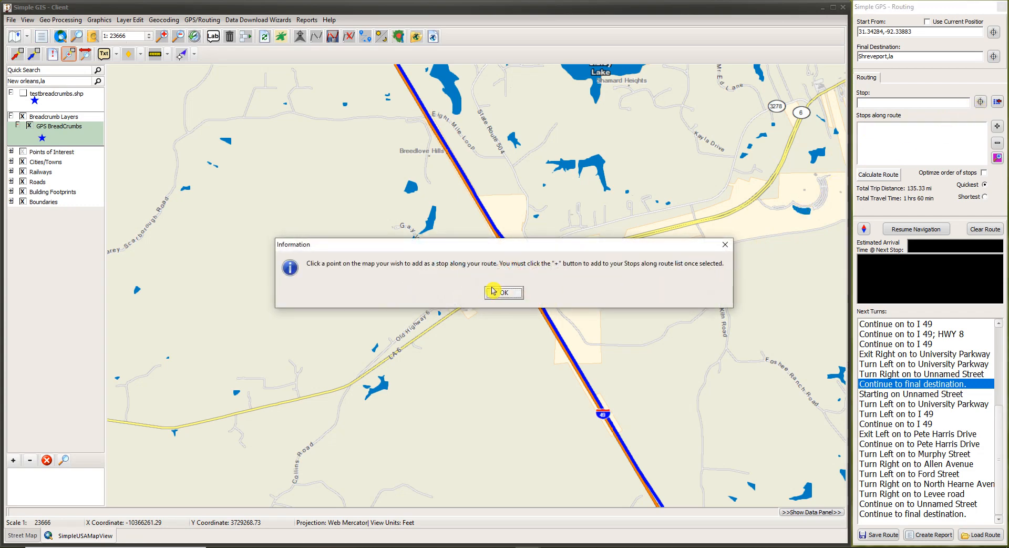
click(501, 289)
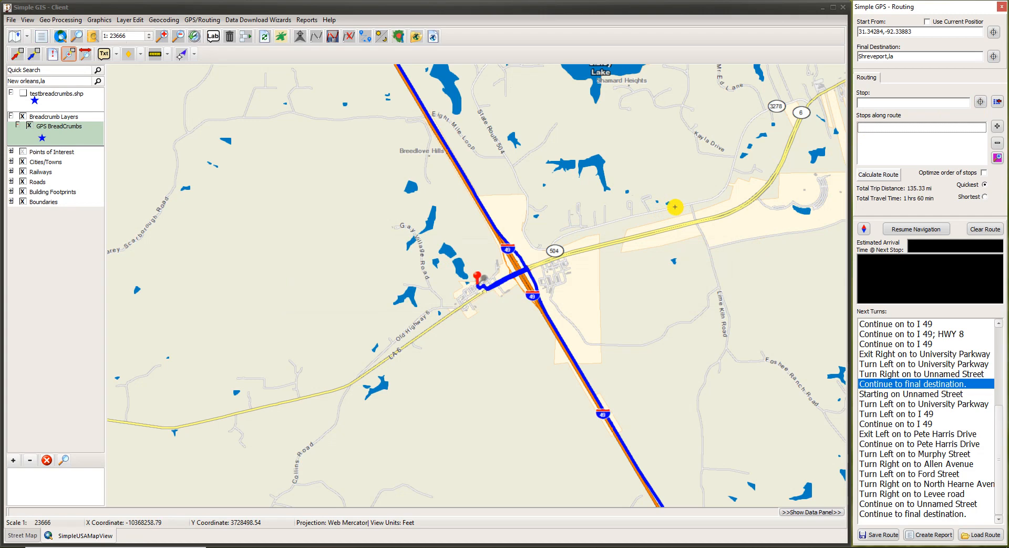
click(674, 206)
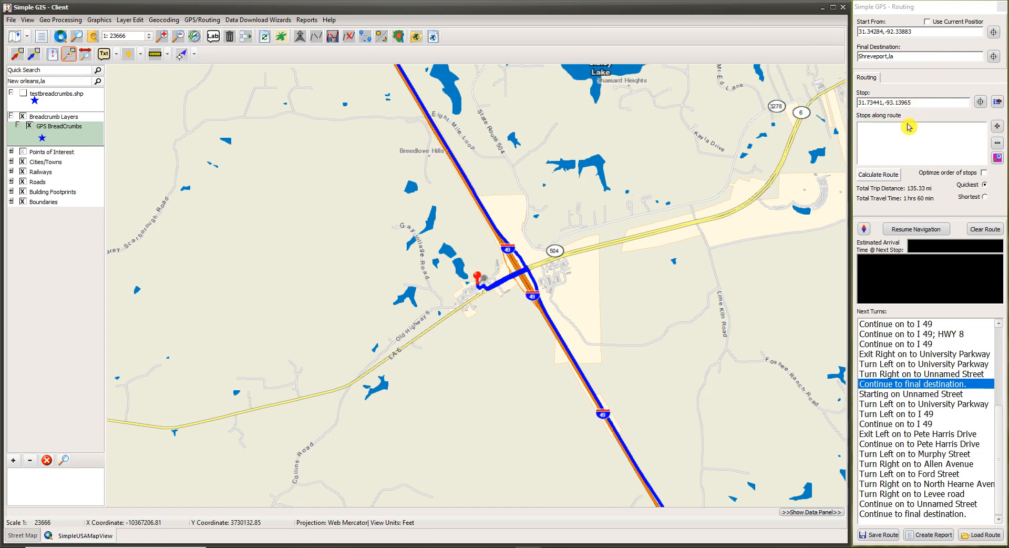
click(996, 129)
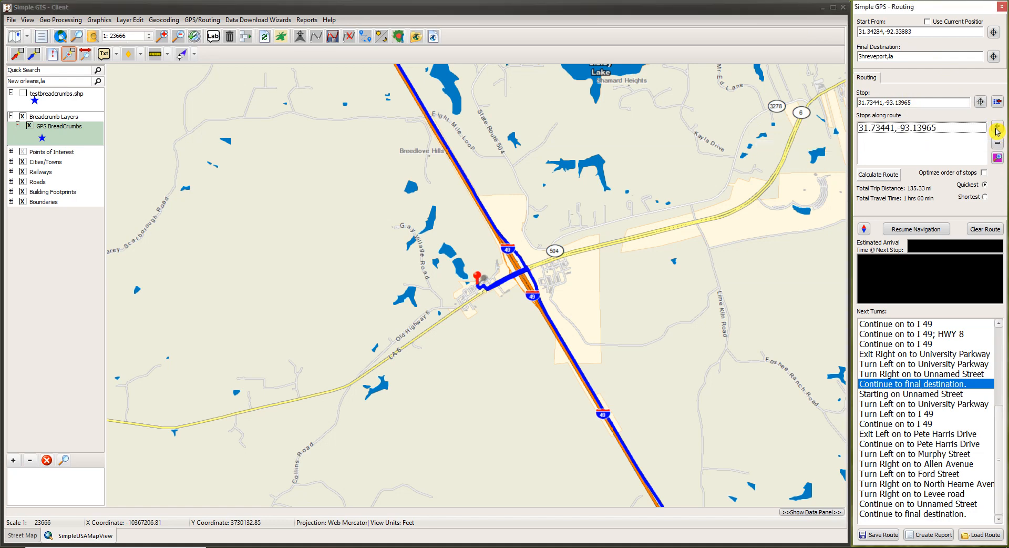
click(891, 129)
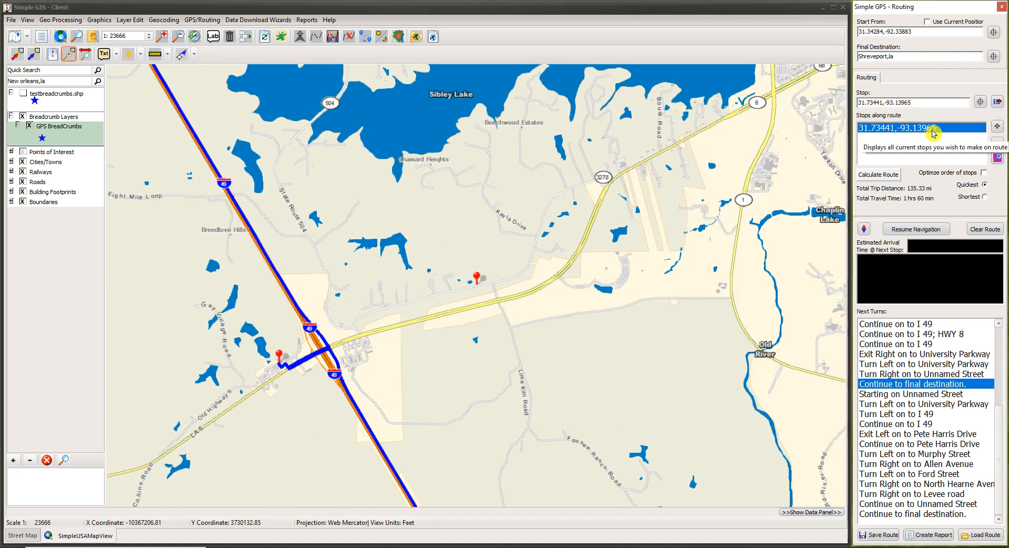
click(889, 179)
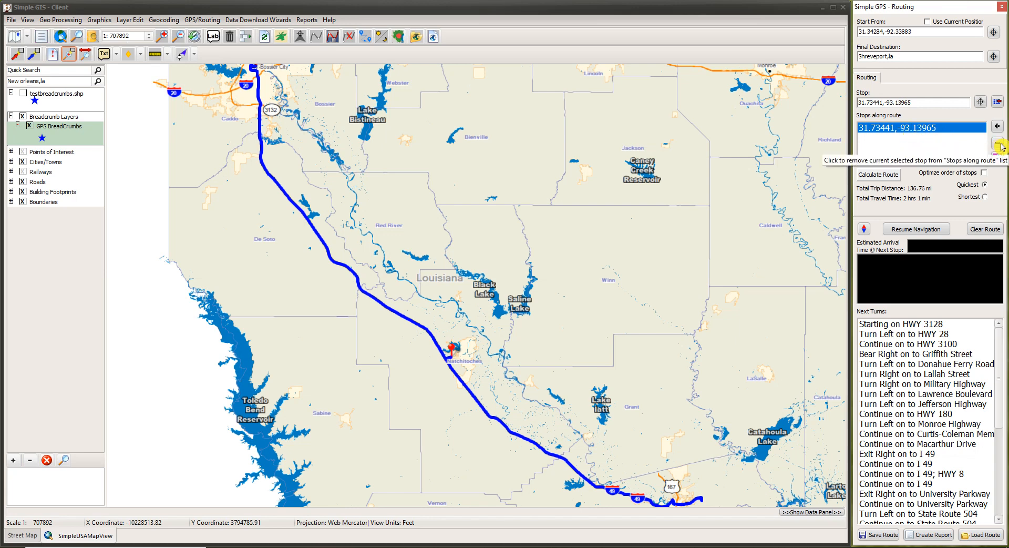
click(999, 144)
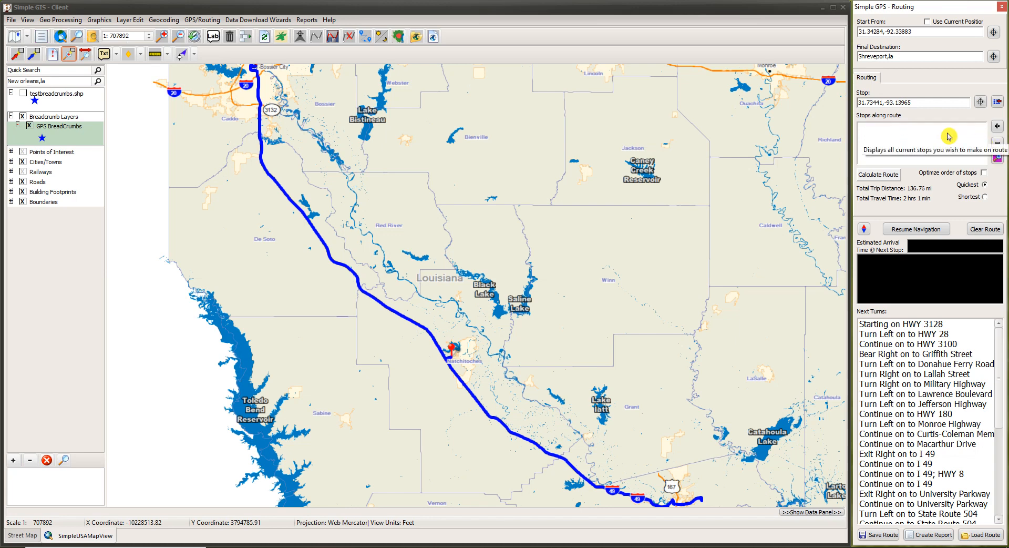
click(877, 174)
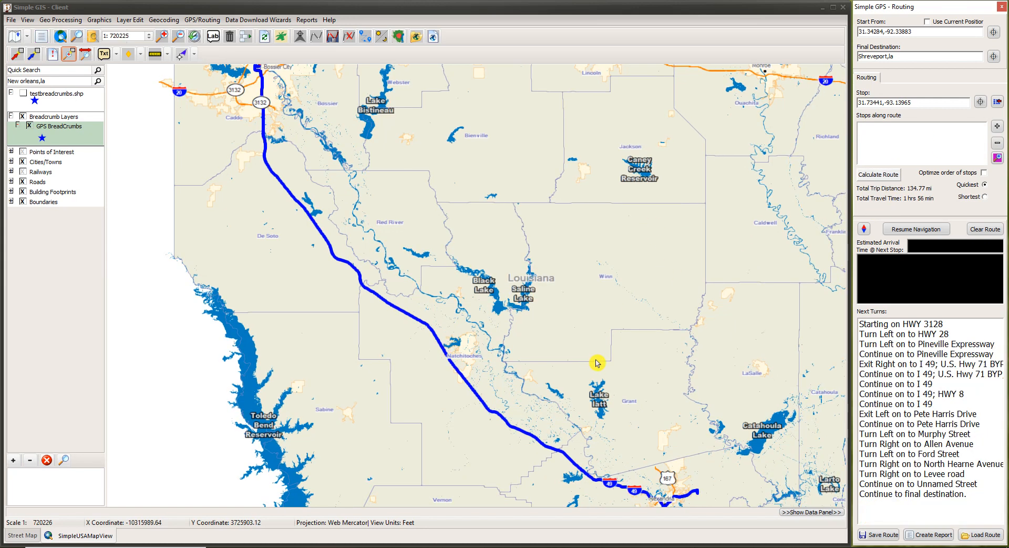
Zoom from Alexandria to Highway 28 east of Pineville, showing Sonic and Walgreens.
drag(585, 428, 486, 322)
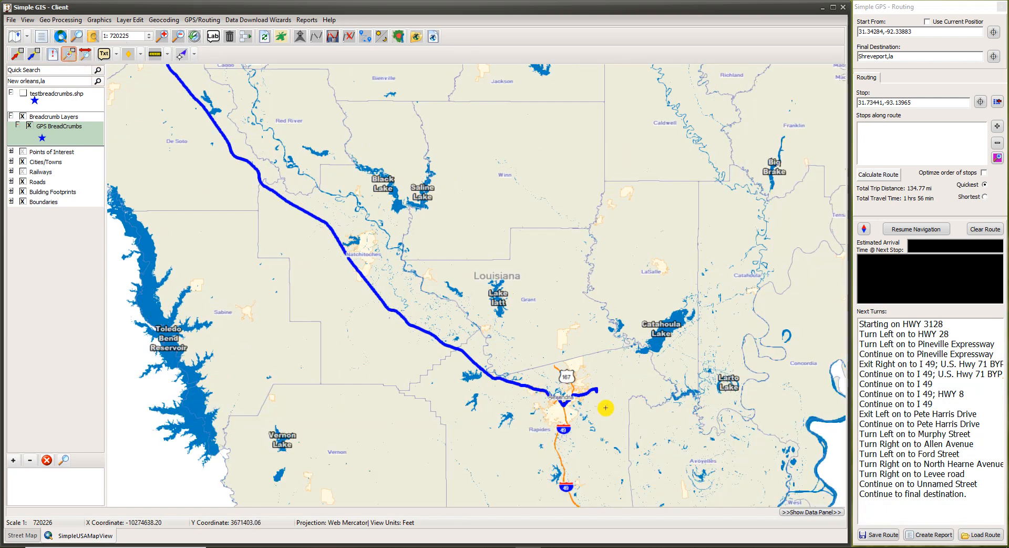
drag(562, 388, 583, 409)
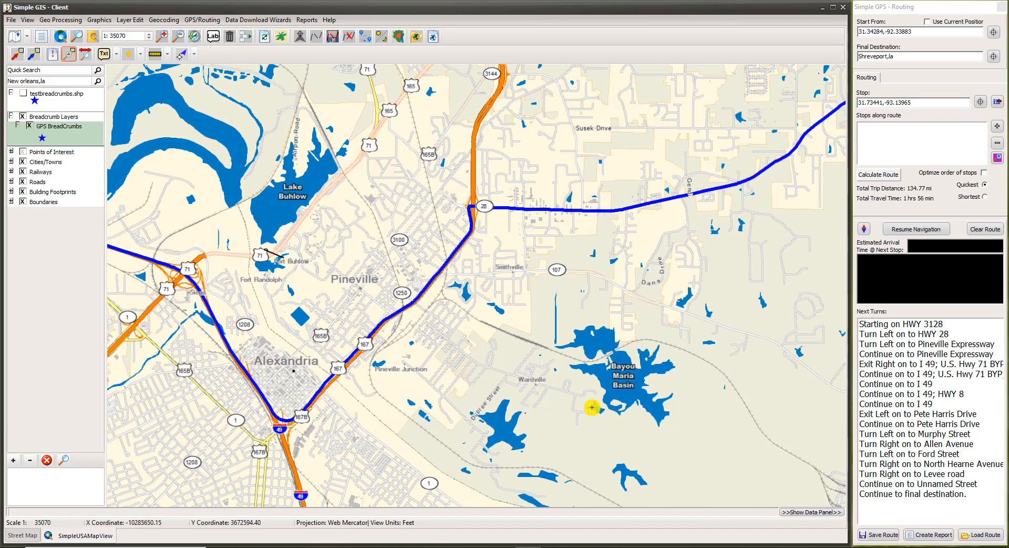
drag(508, 165, 637, 232)
scroll(418, 399, up, 2)
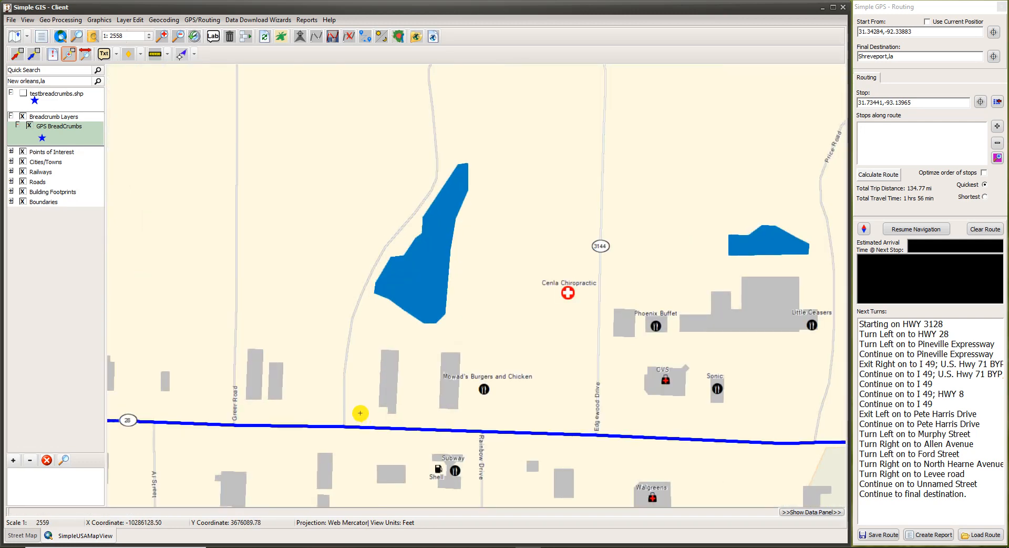
drag(435, 409, 346, 262)
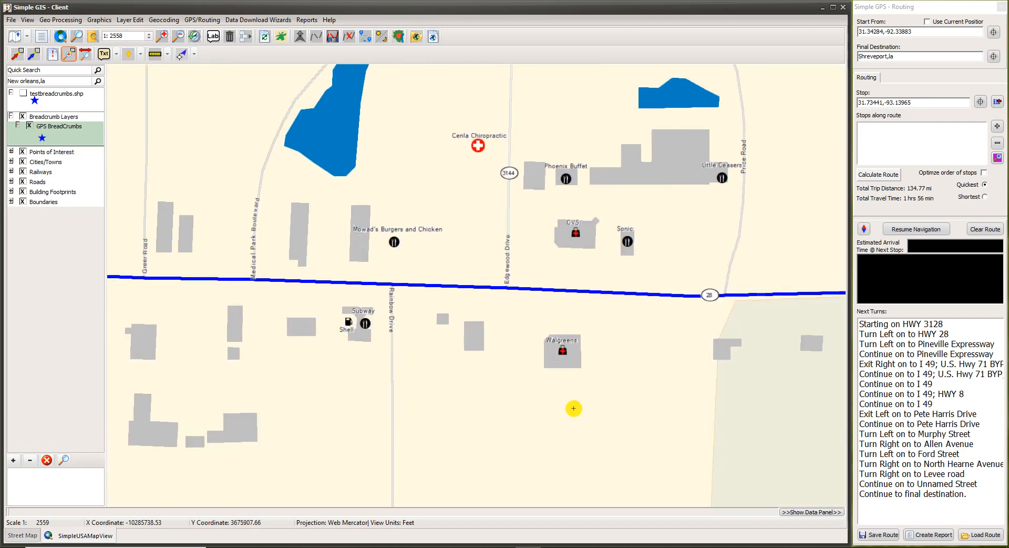
scroll(573, 408, down, 1)
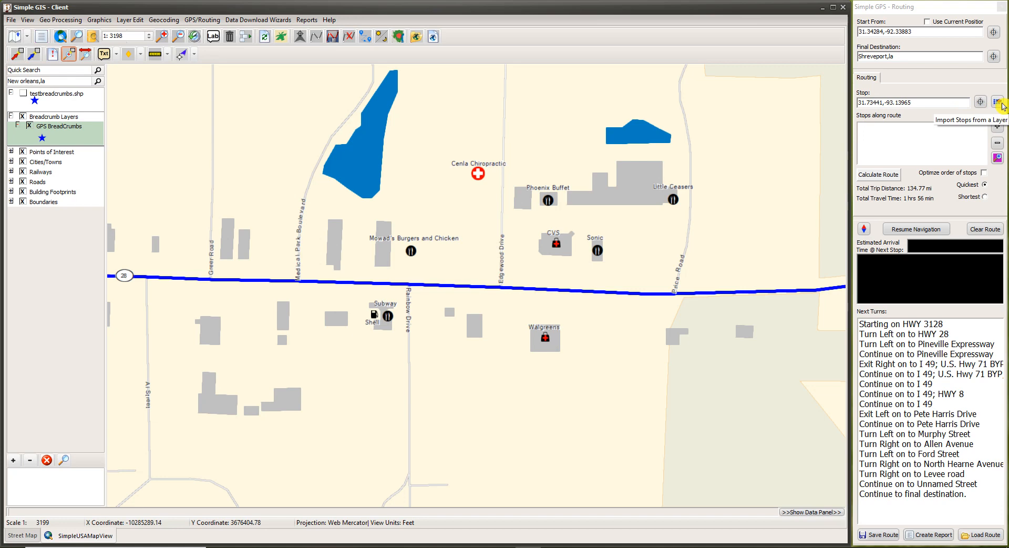
Choose Points of Interest as the import layer and add Name as the stop identifier field.
click(1000, 104)
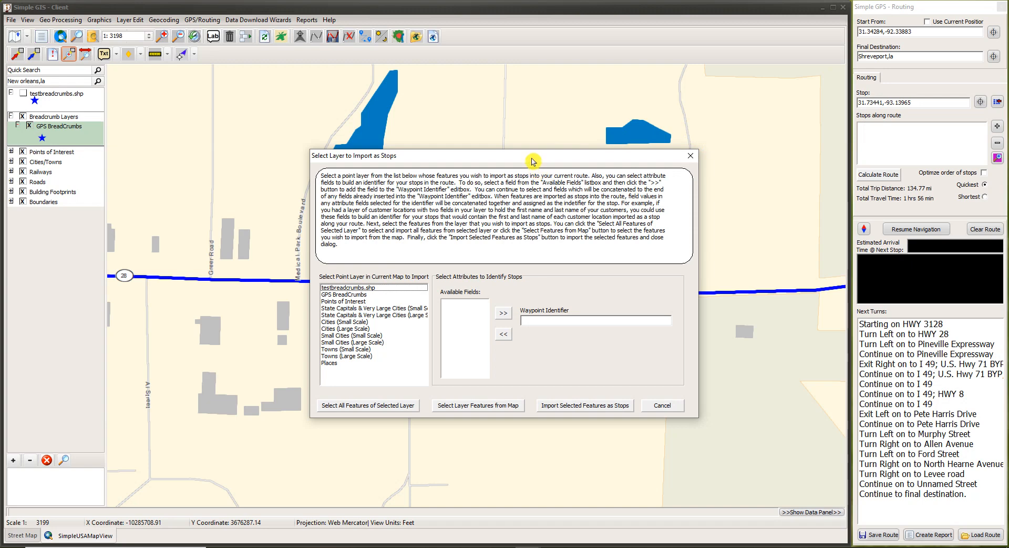
drag(534, 159, 770, 27)
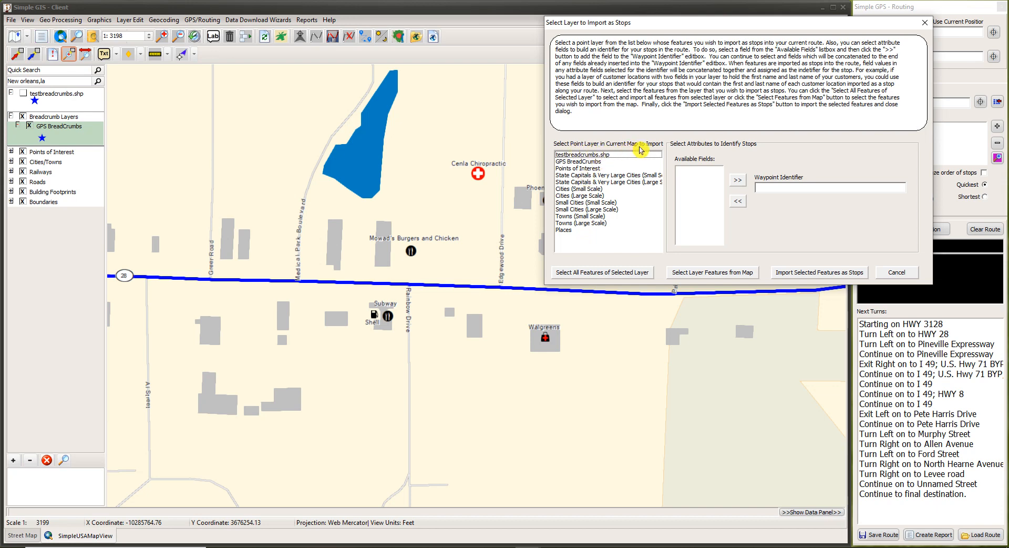
click(578, 170)
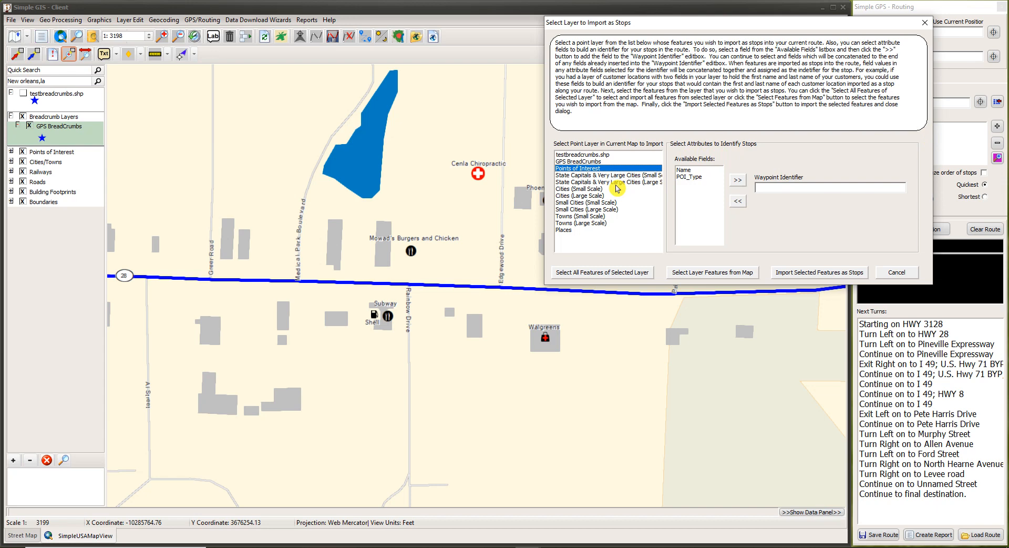
click(684, 170)
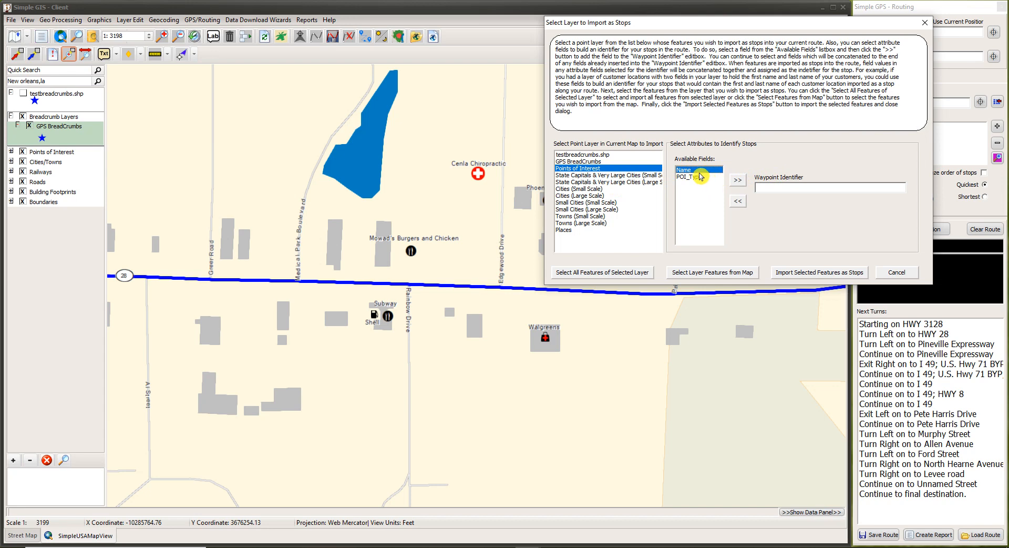
click(738, 182)
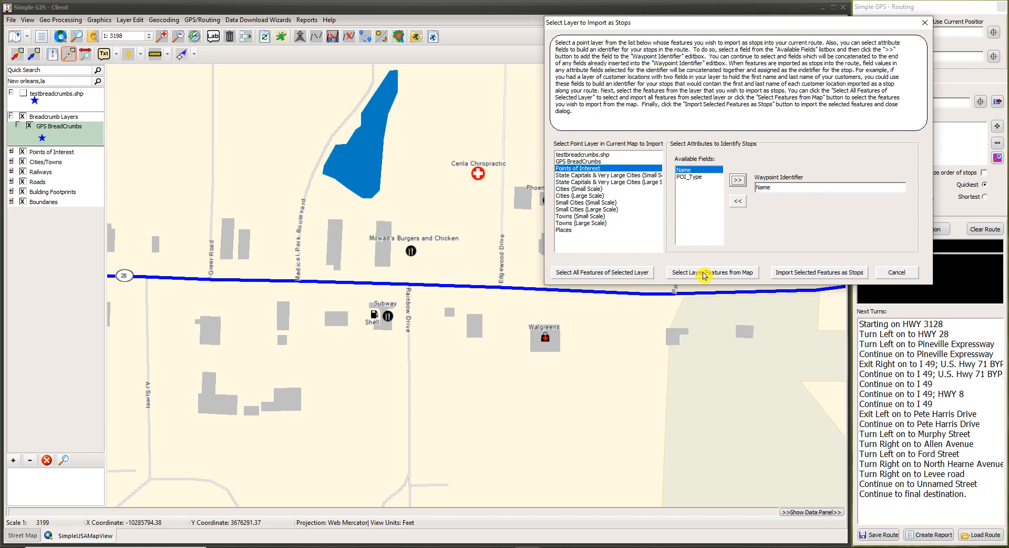
Select the Walgreens and Texaco points on the map as features to import.
click(704, 274)
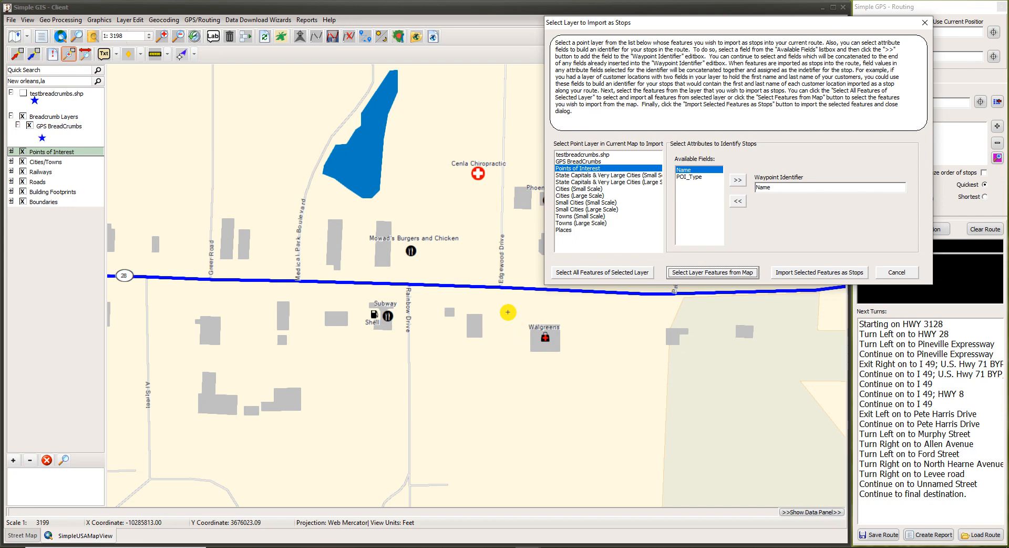
drag(508, 312, 572, 357)
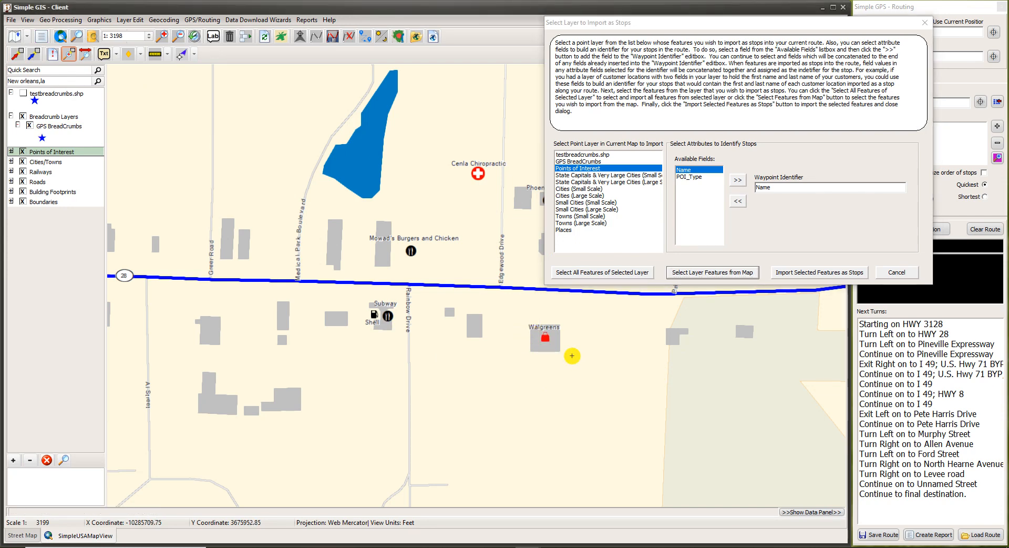
drag(190, 363, 595, 429)
scroll(381, 430, down, 1)
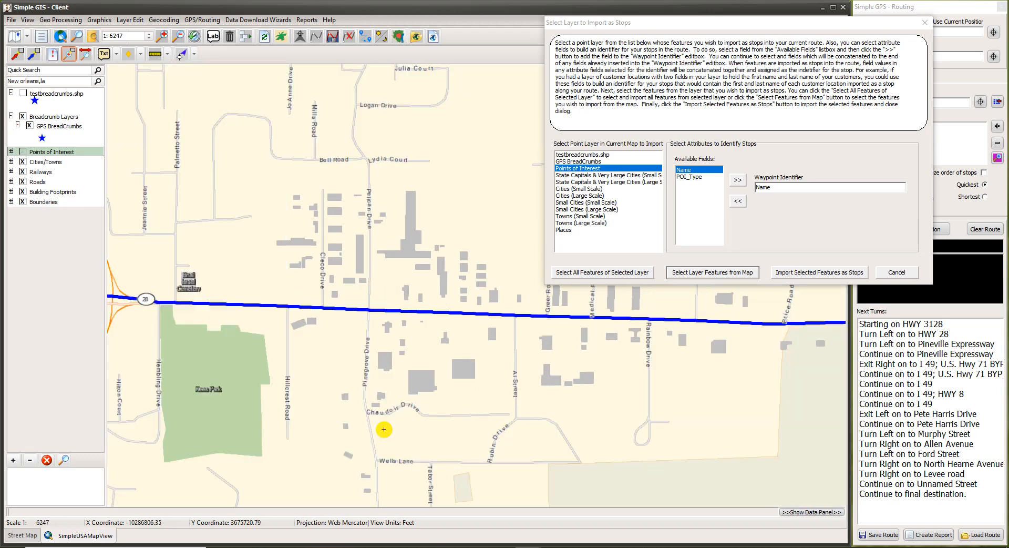
scroll(390, 429, up, 1)
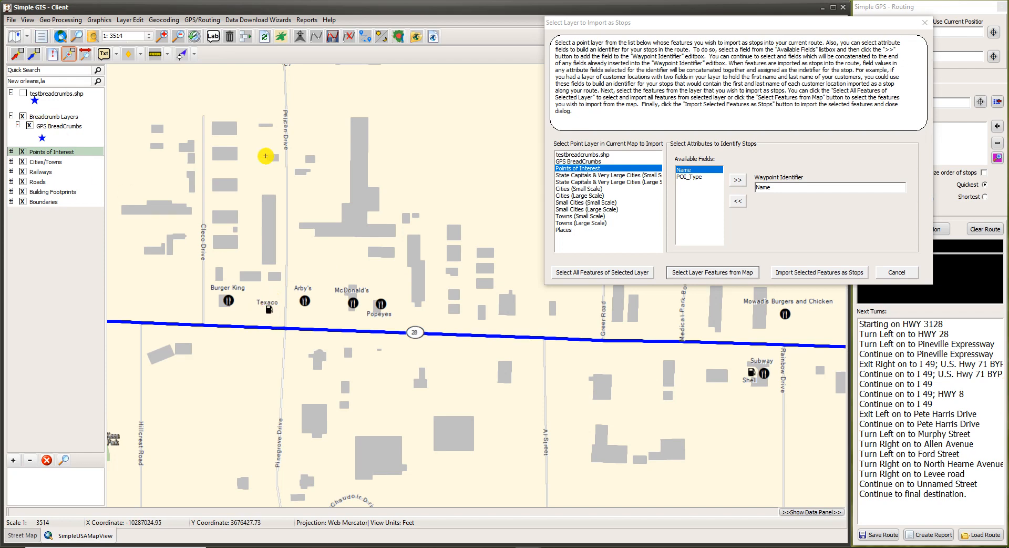
click(698, 275)
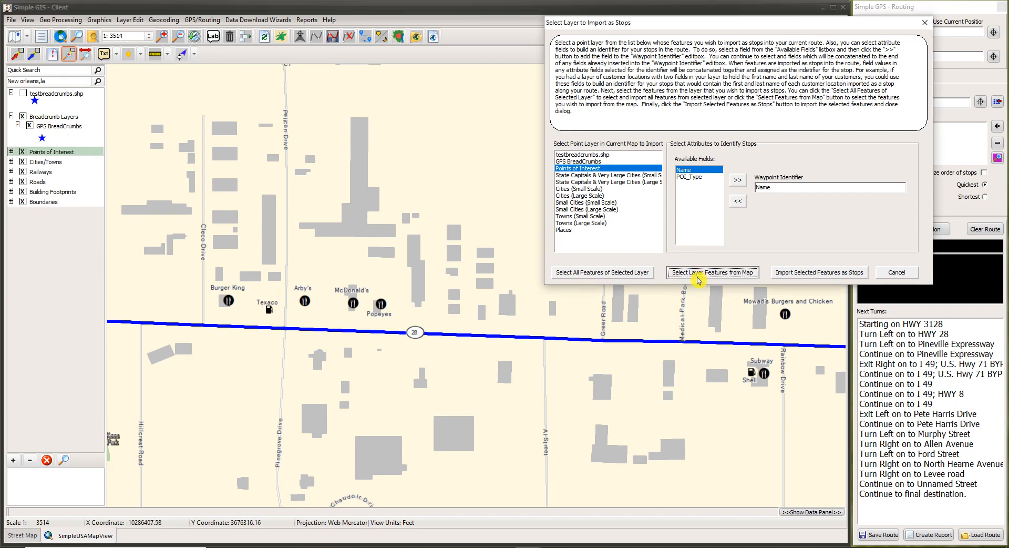
mouse_move(689, 330)
mouse_down()
mouse_move(604, 255)
mouse_move(324, 275)
mouse_move(690, 338)
mouse_up()
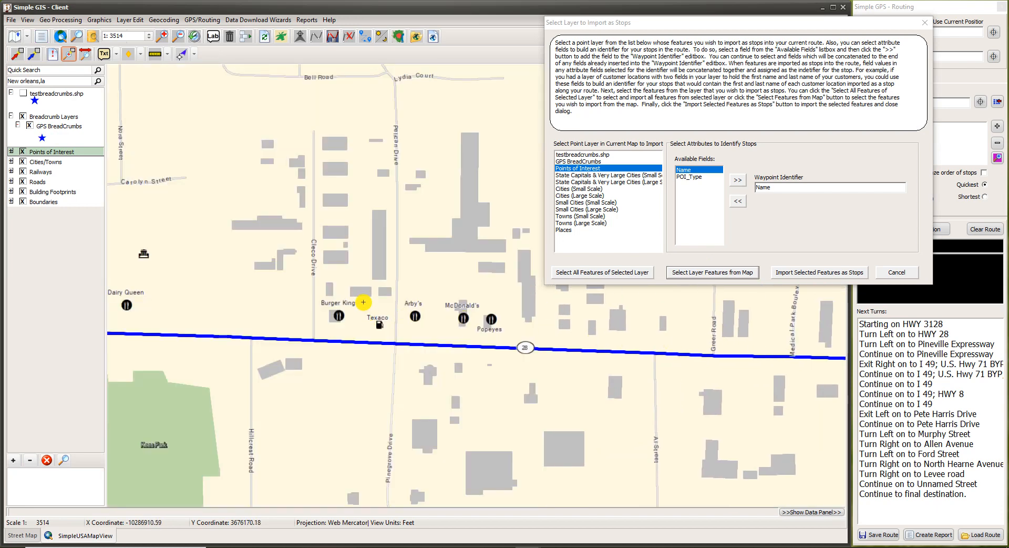
drag(361, 307, 392, 336)
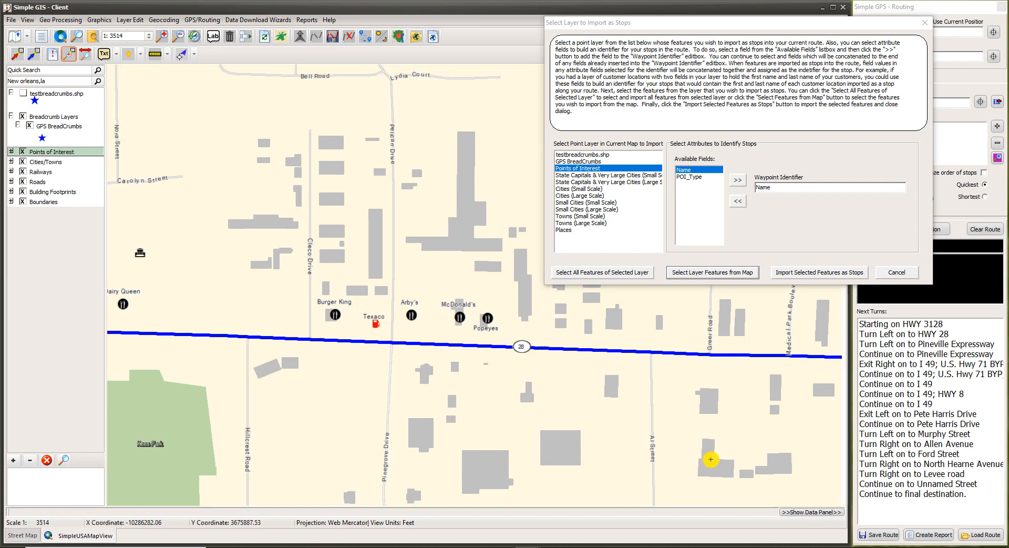
Find Sonic on Highway 28 and add it to the map selection.
drag(706, 455, 427, 378)
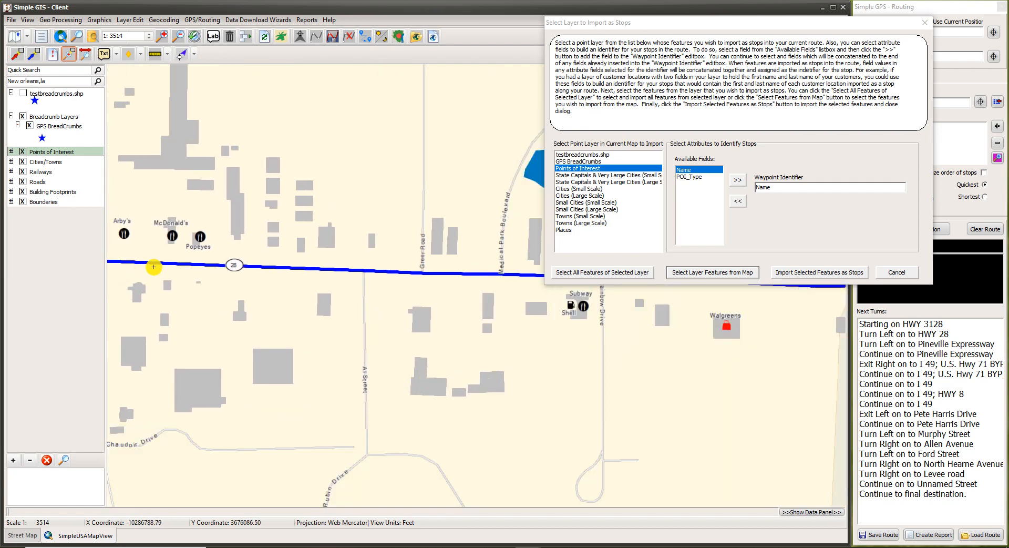
drag(279, 374, 628, 451)
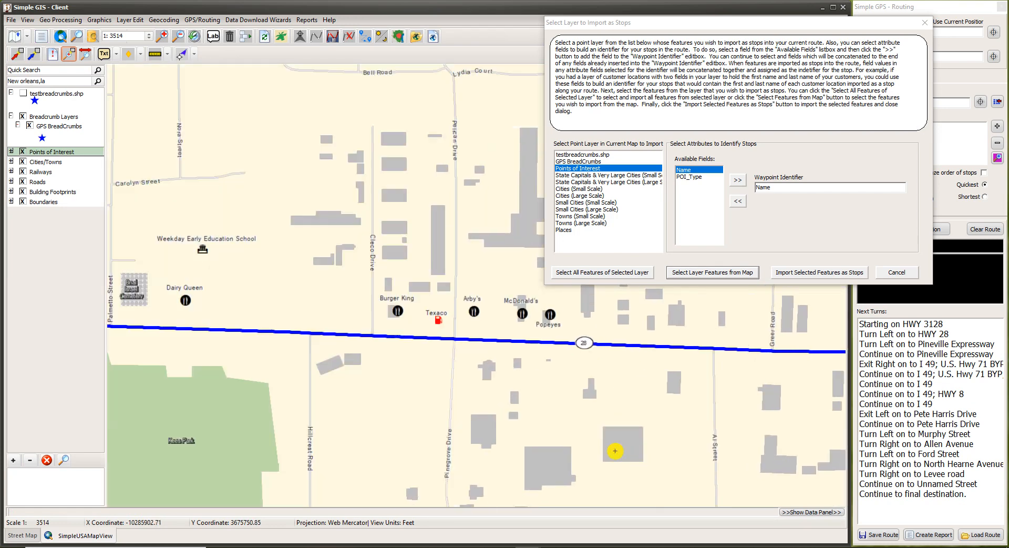
drag(323, 475, 573, 420)
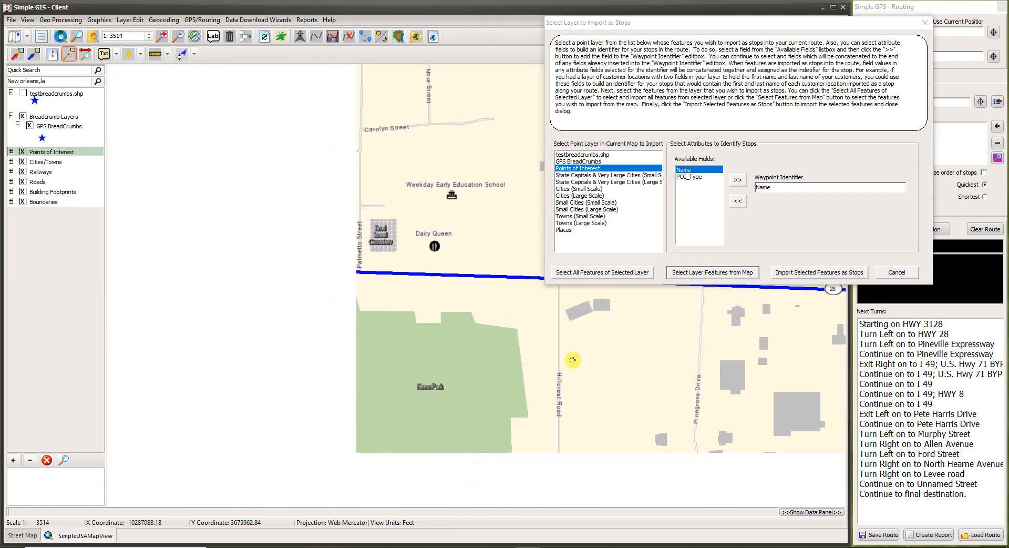
drag(371, 453, 212, 502)
drag(410, 365, 16, 530)
drag(489, 298, 209, 228)
drag(584, 370, 190, 335)
drag(520, 398, 628, 391)
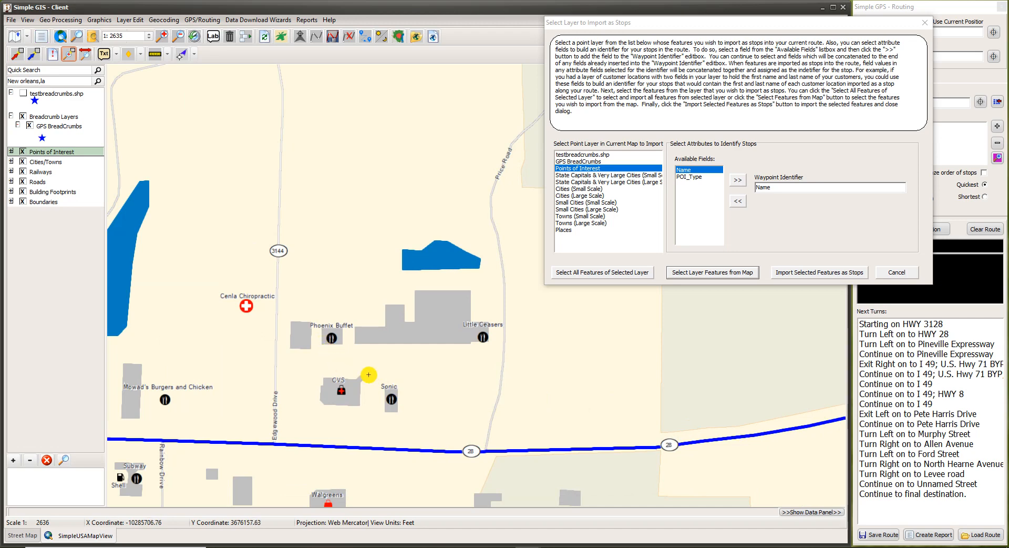
click(389, 398)
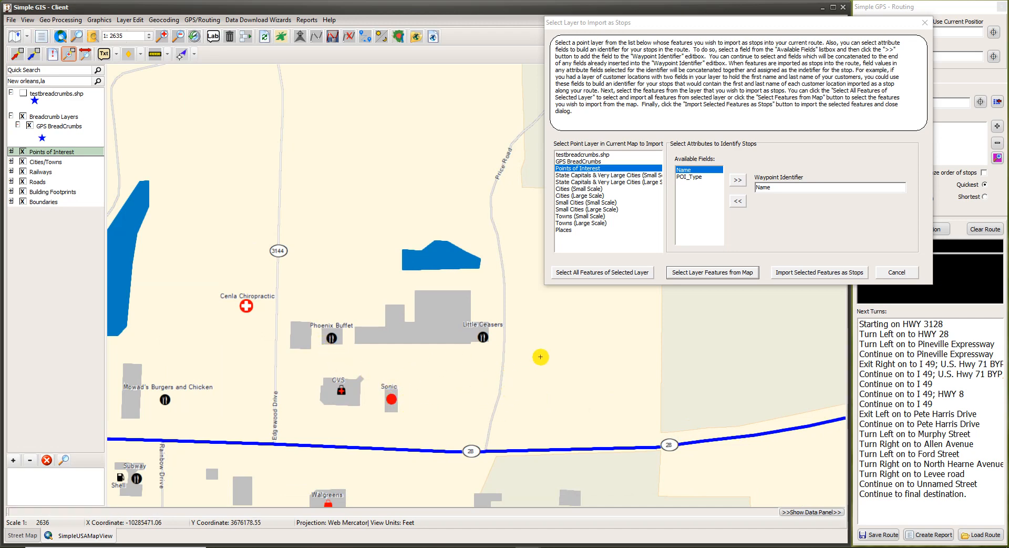
drag(224, 409, 653, 364)
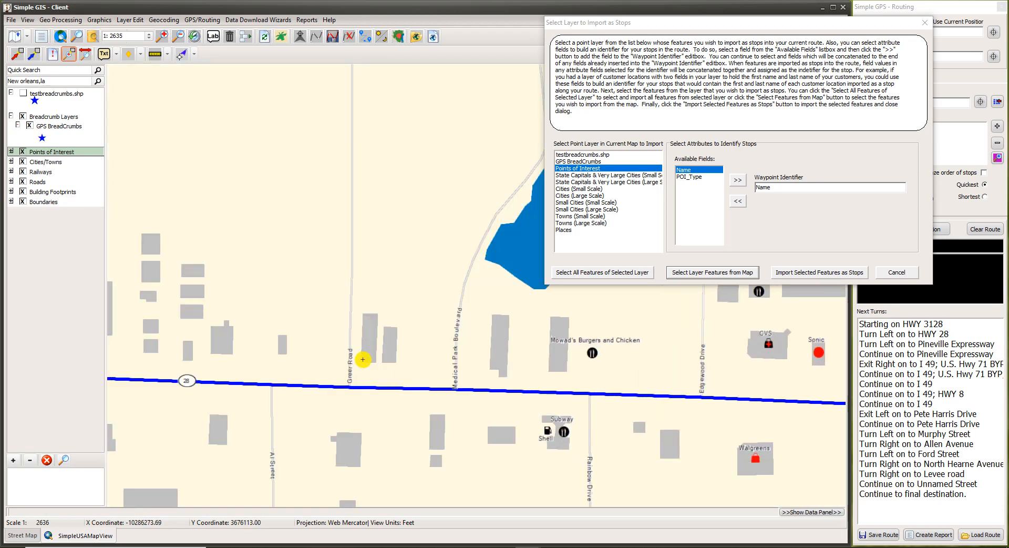
drag(363, 357, 294, 349)
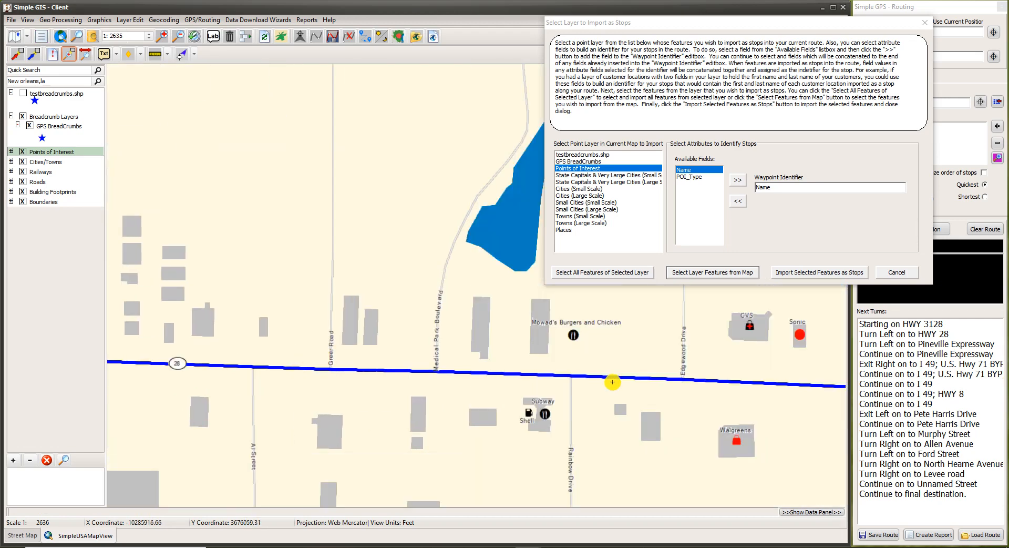
drag(610, 378, 307, 377)
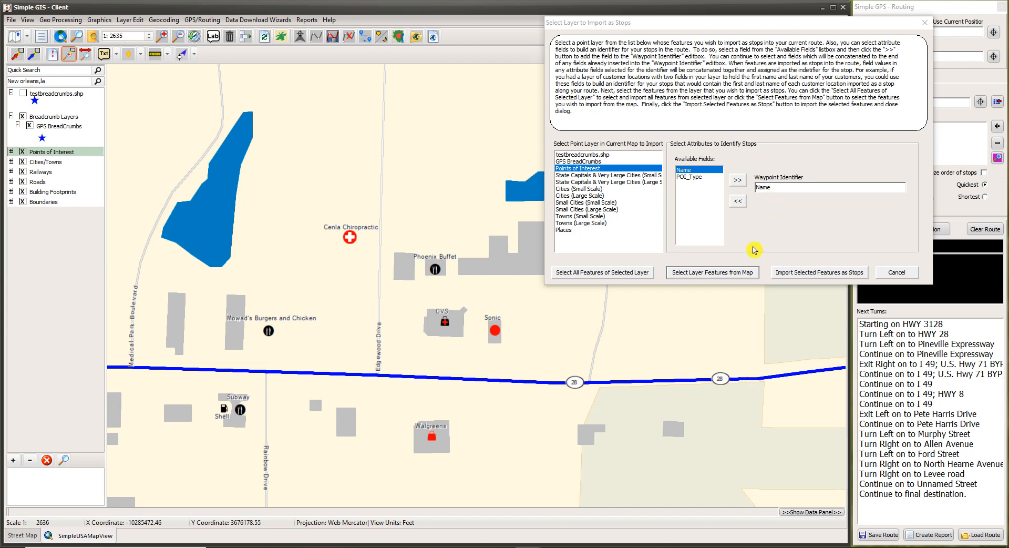
Import Sonic, Walgreens and Texaco as route stops, then start picking the final destination on the map.
click(805, 273)
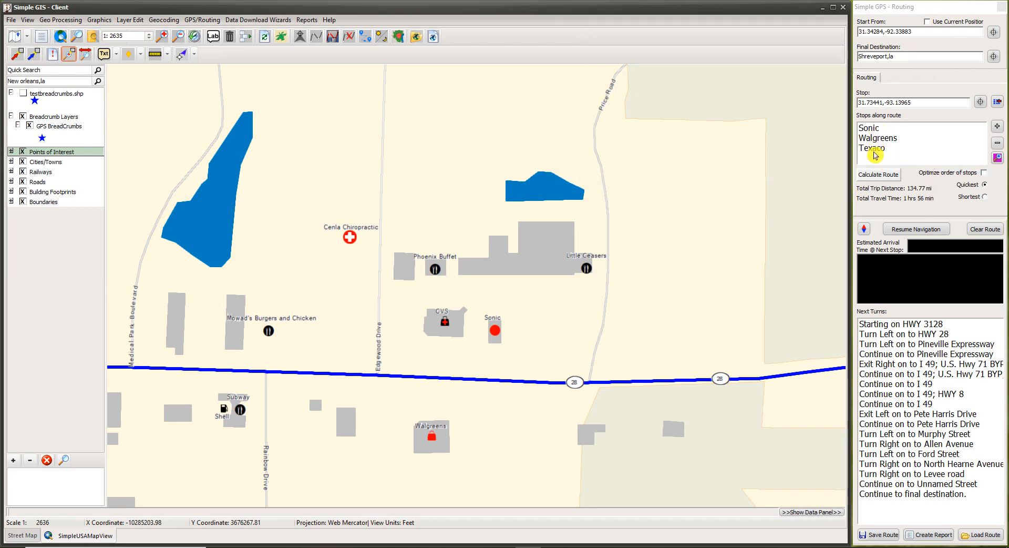
click(993, 57)
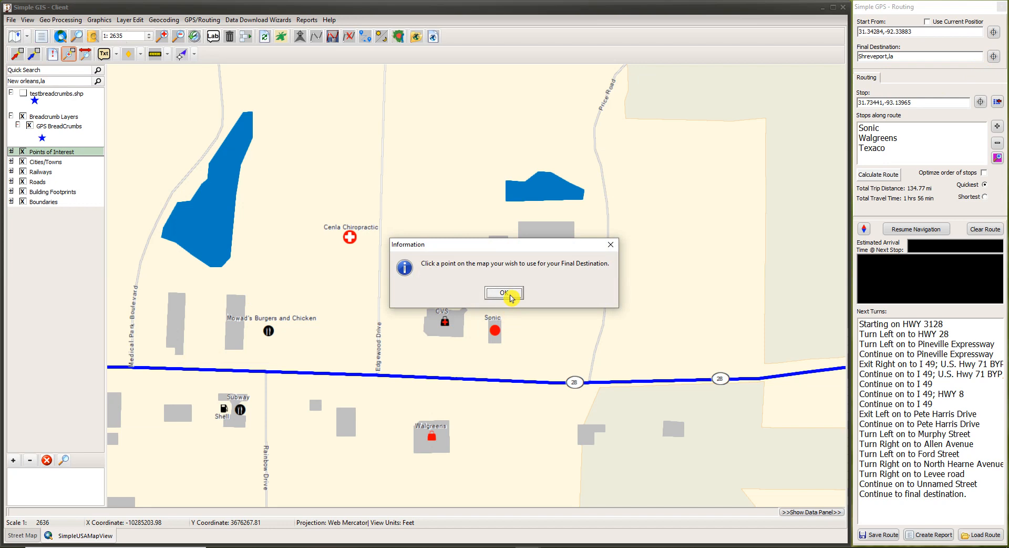
click(512, 298)
scroll(185, 466, down, 3)
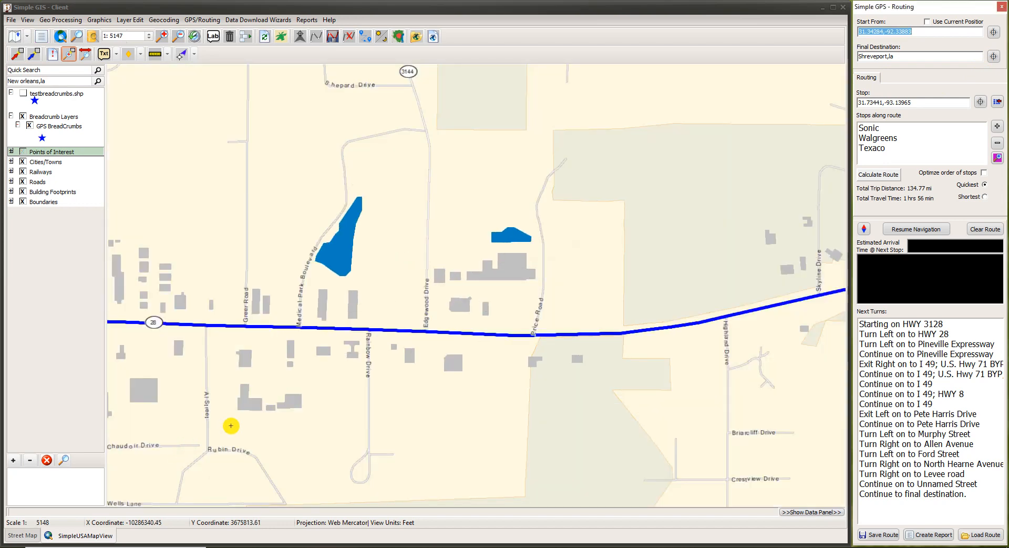
drag(259, 391, 276, 544)
drag(210, 327, 435, 448)
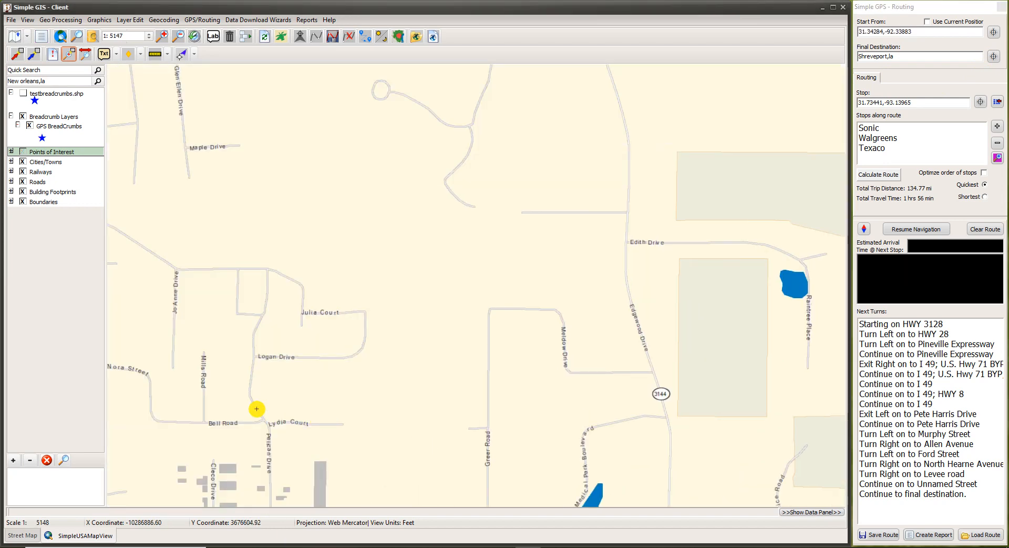
drag(257, 408, 601, 471)
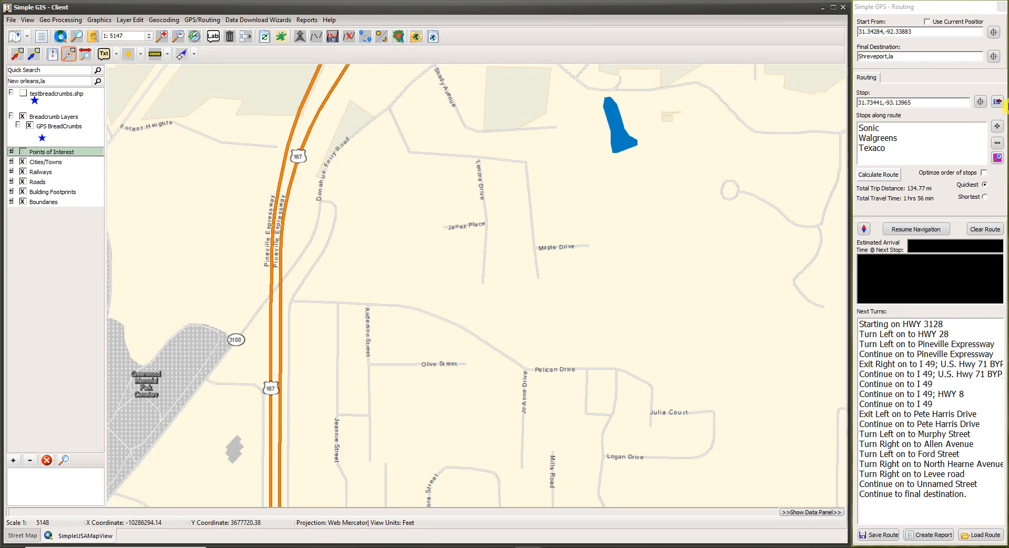
click(993, 57)
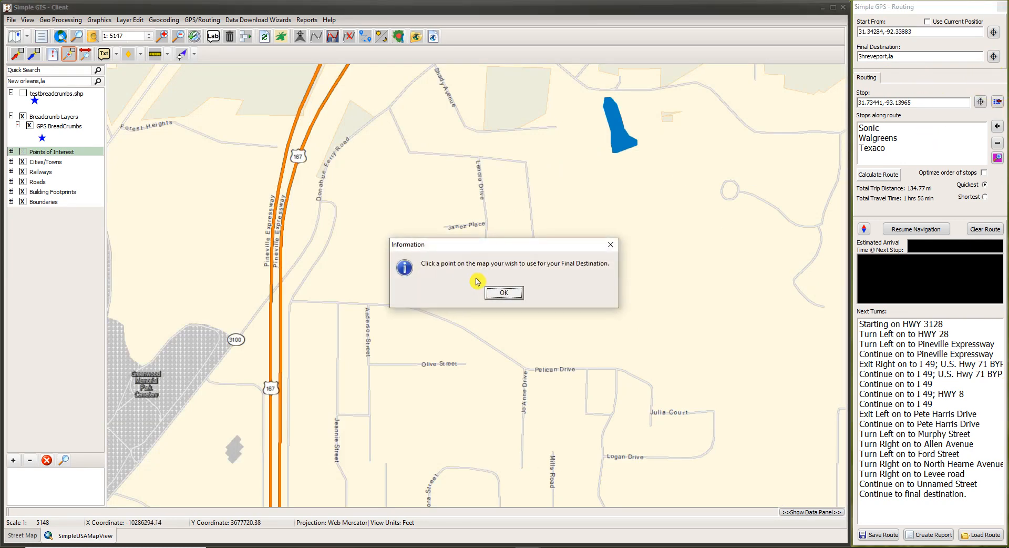
click(499, 292)
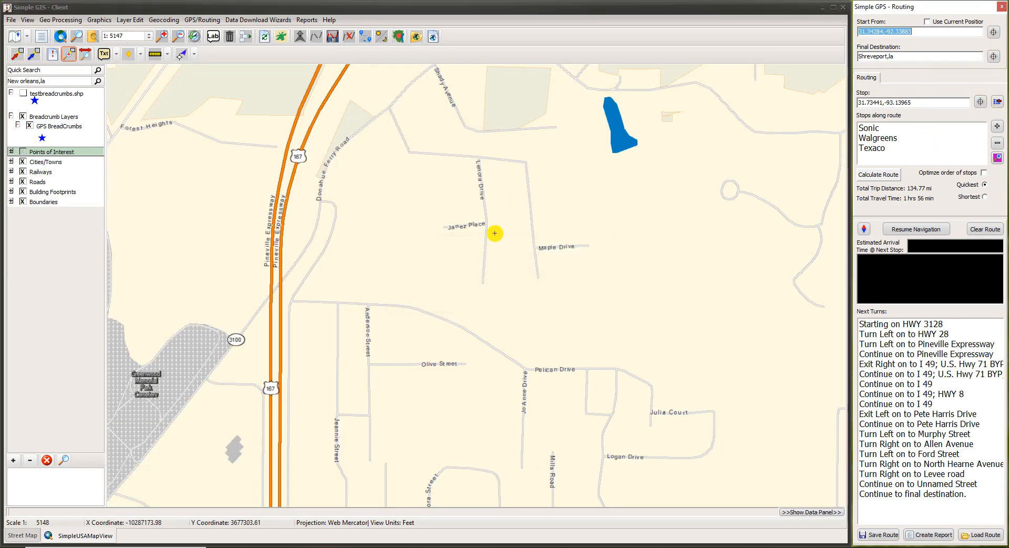
click(485, 204)
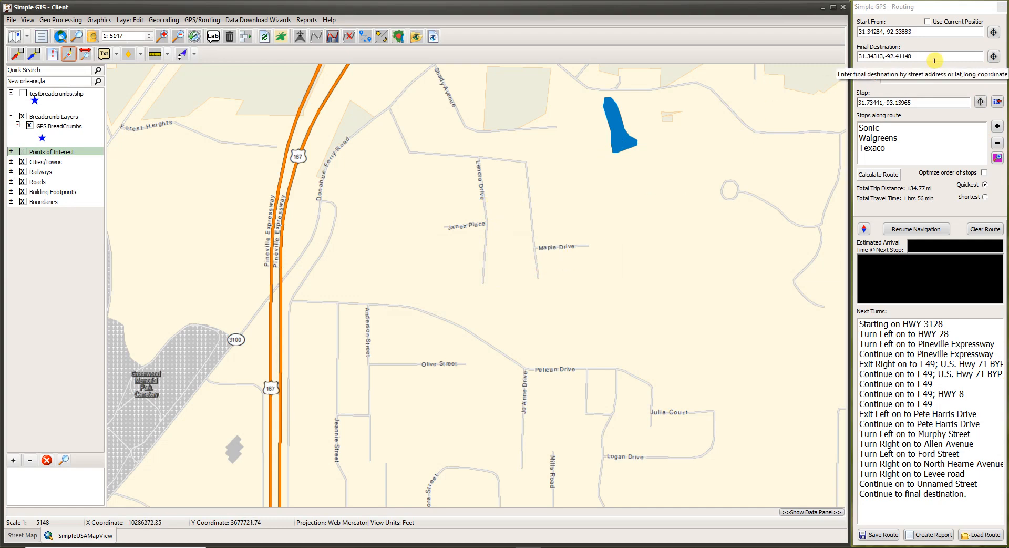
click(986, 176)
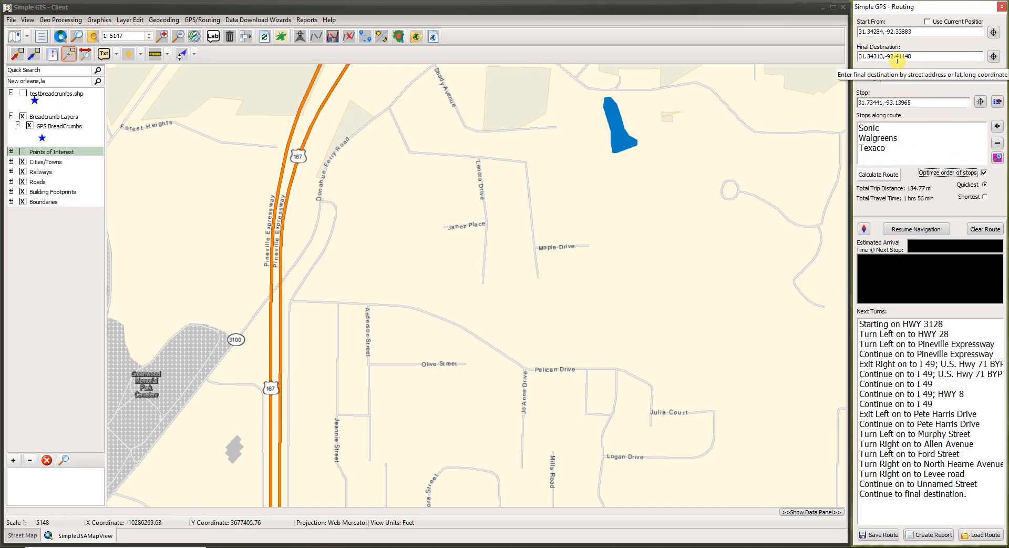
click(876, 178)
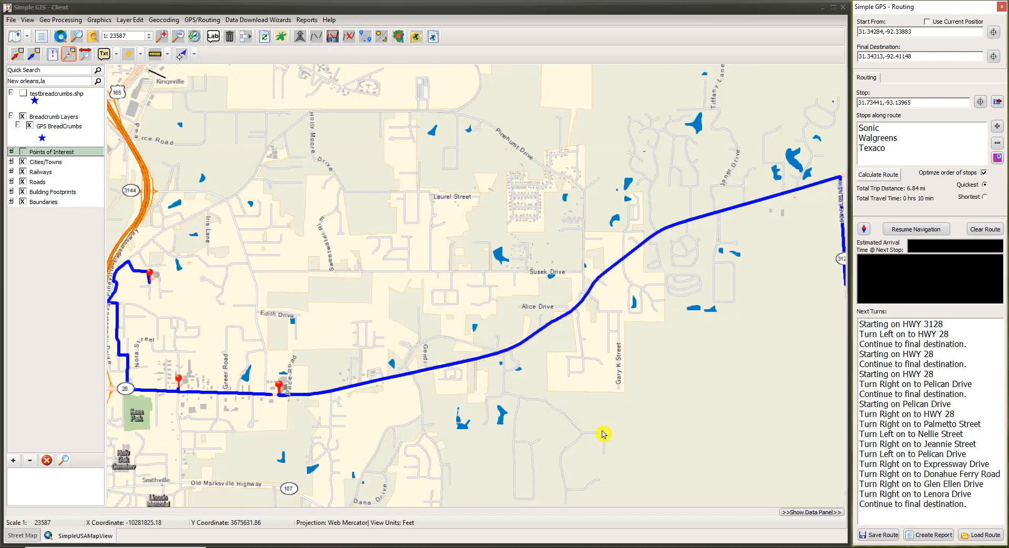
drag(462, 428, 637, 413)
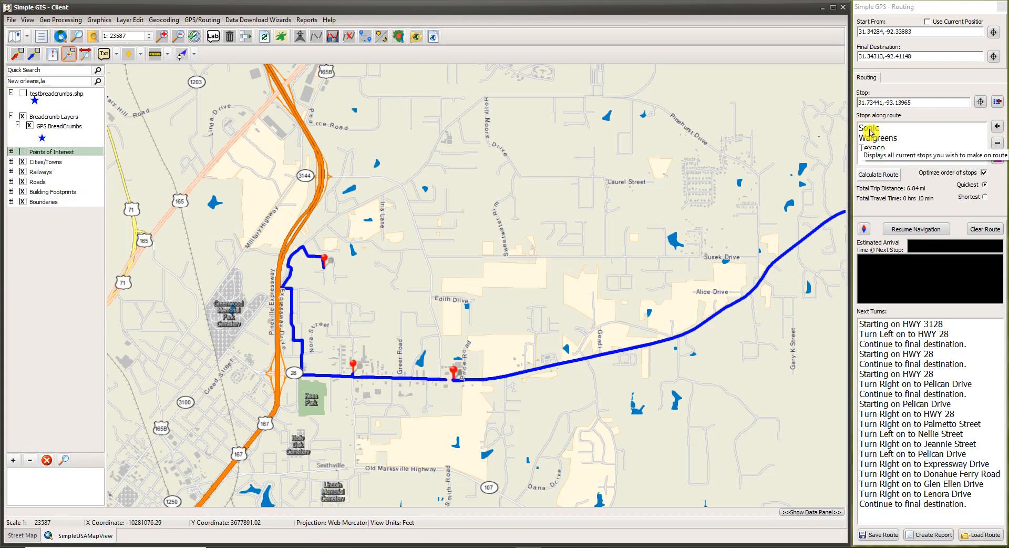
scroll(574, 406, up, 3)
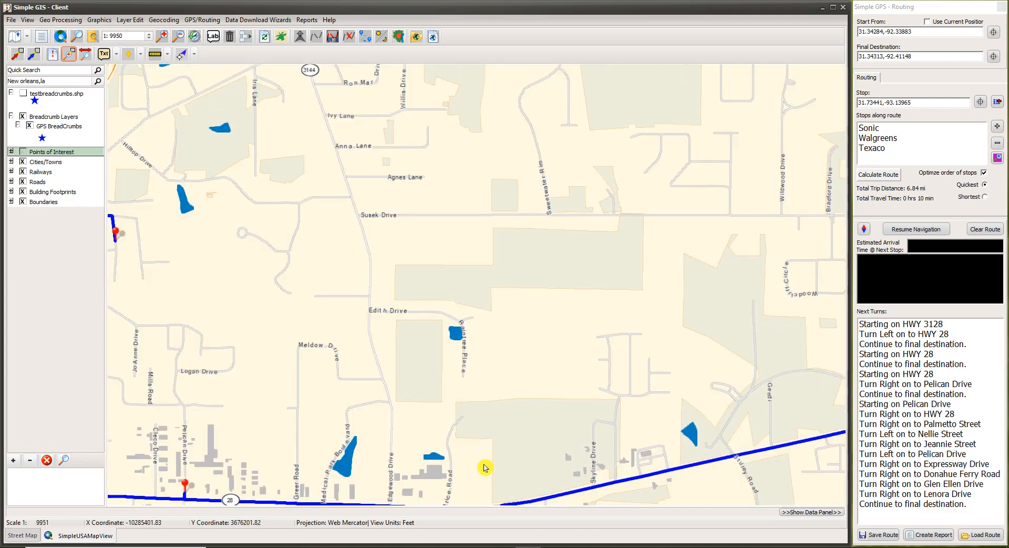
scroll(570, 361, up, 5)
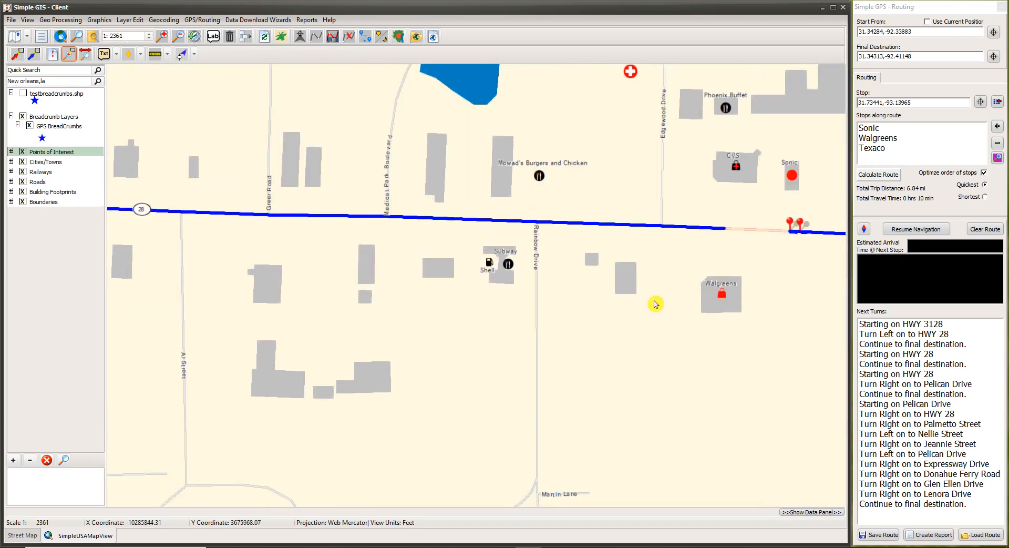
drag(655, 304, 315, 428)
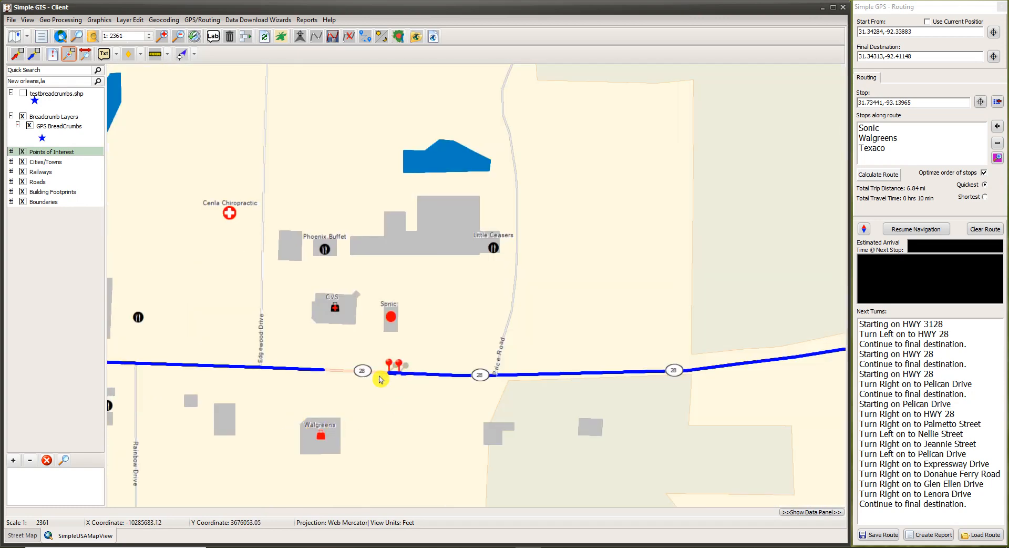
drag(393, 318, 531, 382)
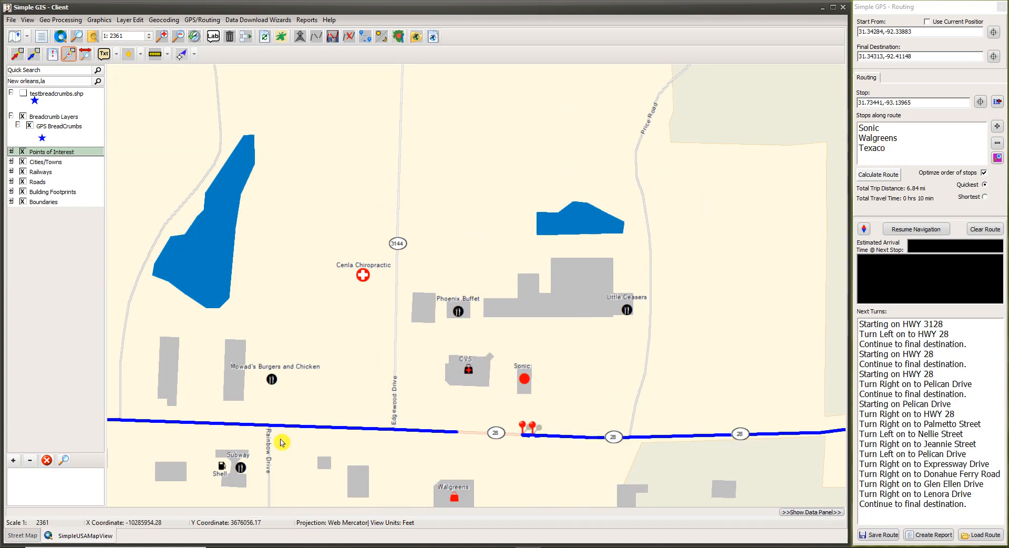
drag(350, 430, 763, 485)
drag(271, 446, 705, 359)
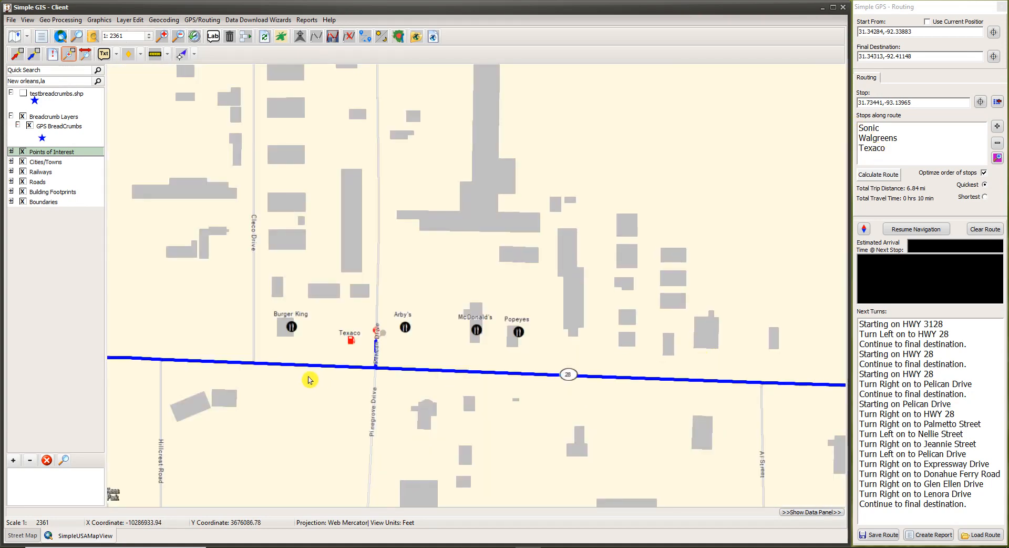
scroll(322, 379, down, 1)
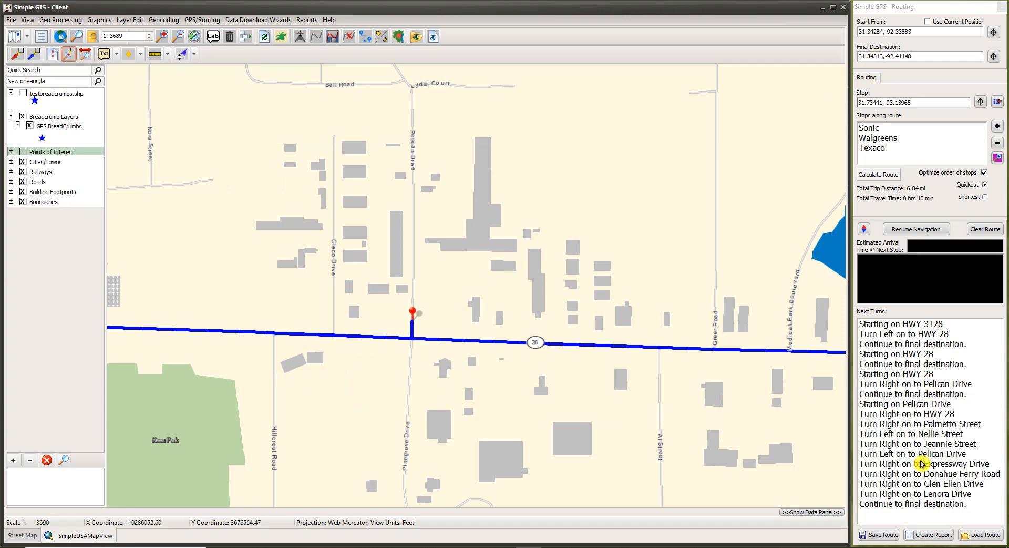
drag(426, 353, 692, 466)
scroll(497, 391, down, 1)
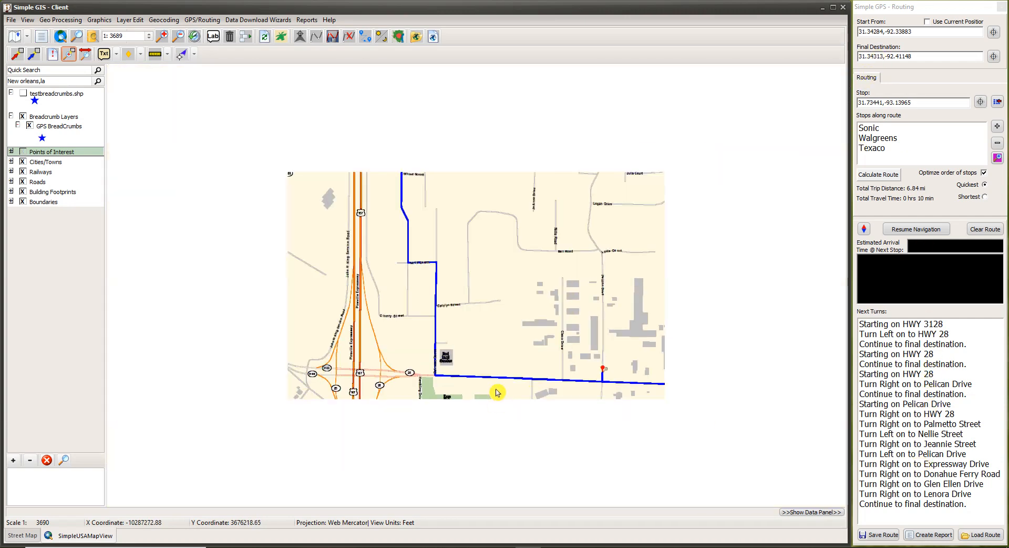
drag(522, 192, 455, 473)
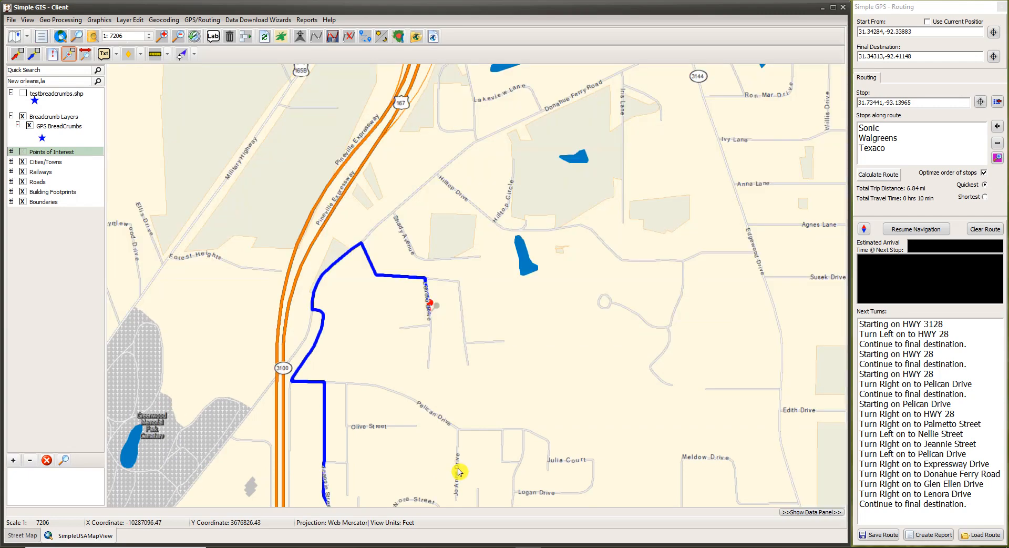
drag(559, 351, 517, 244)
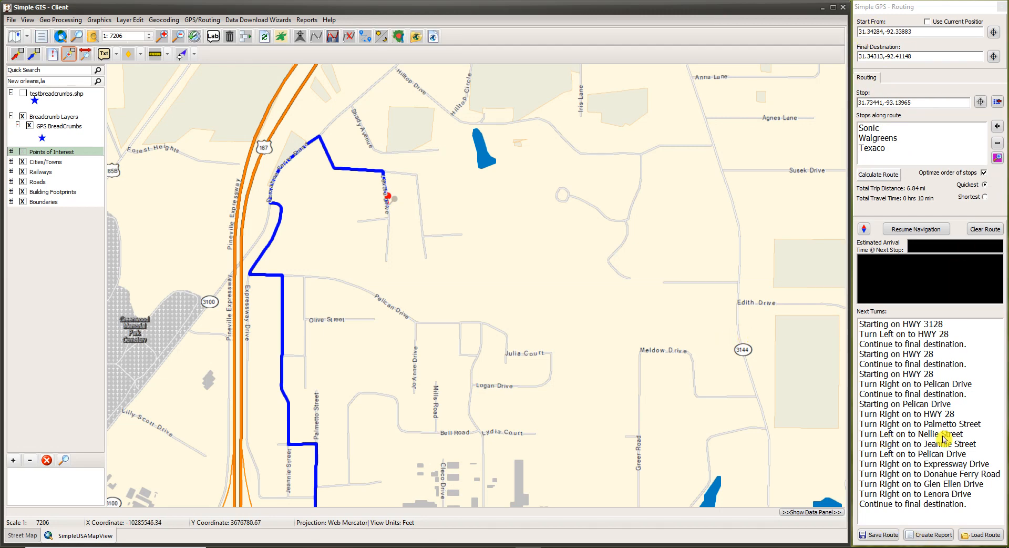
Create the routing report and save it as Myreport.xlsx, opening it in Excel.
click(939, 536)
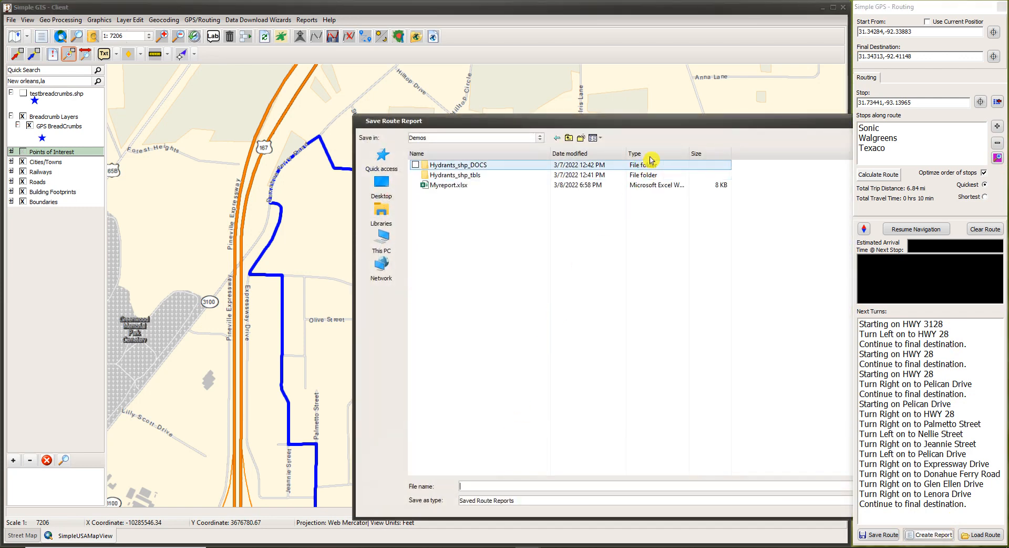
drag(664, 121, 450, 96)
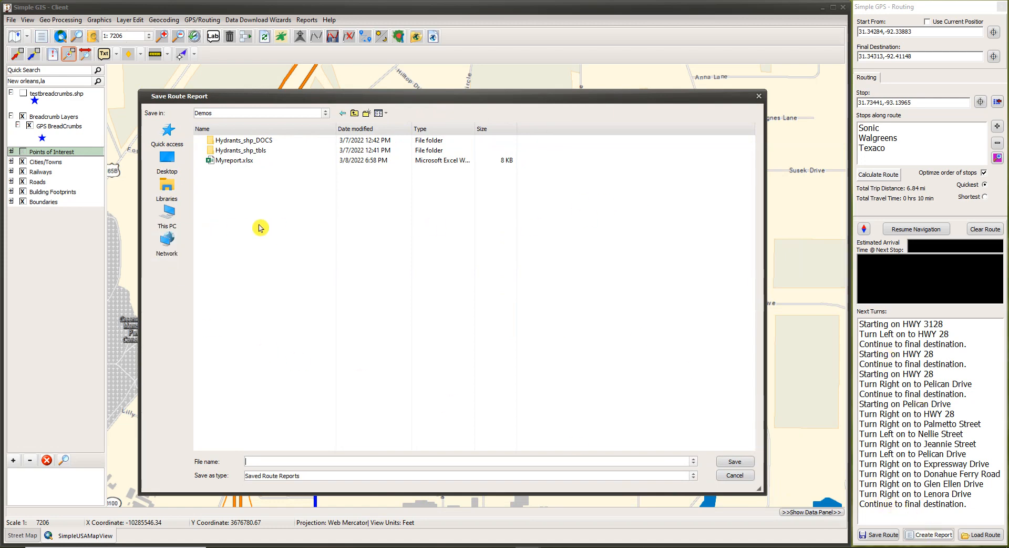
double_click(231, 165)
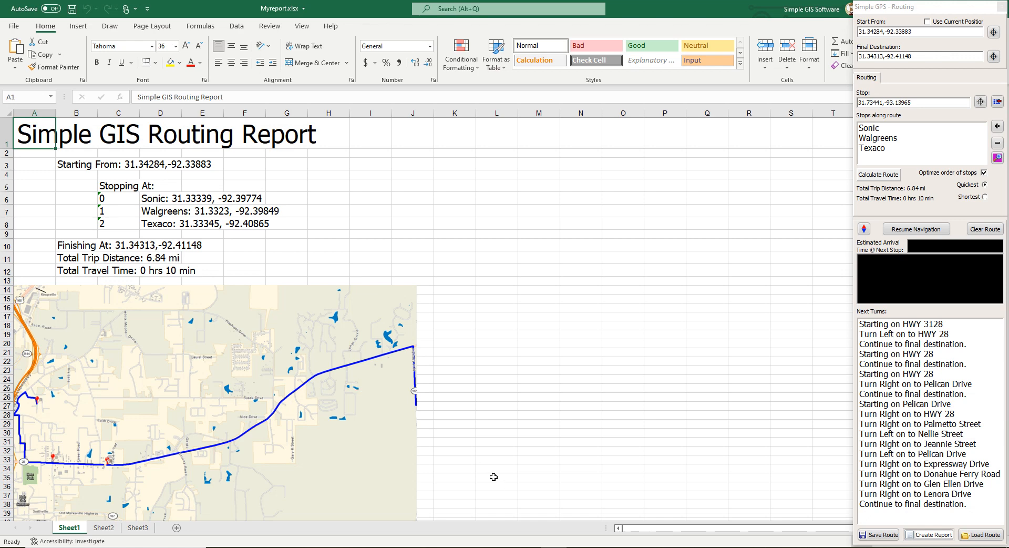
Check the report's turn-by-turn directions, then restore the Excel window to a smaller size.
scroll(493, 476, down, 11)
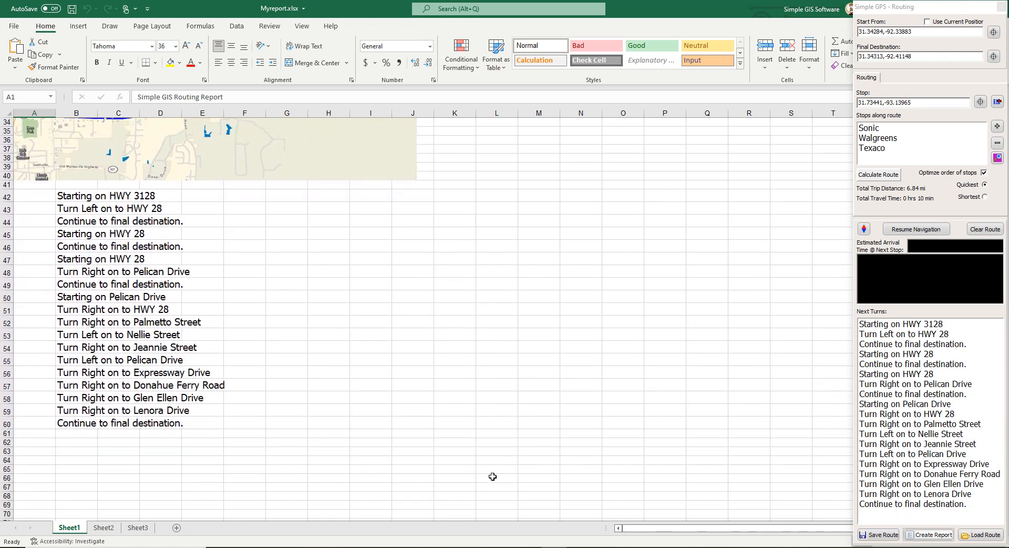
scroll(298, 467, up, 11)
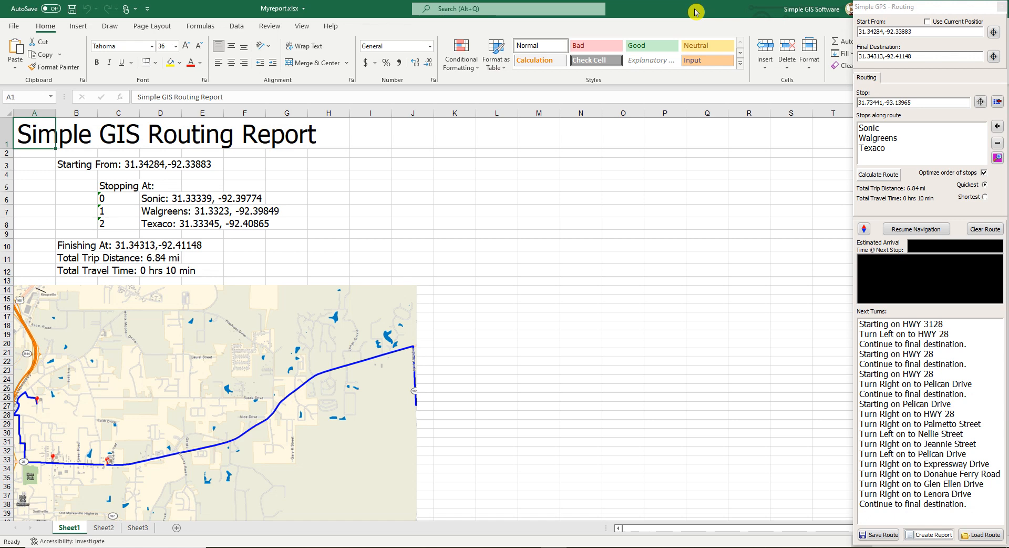
drag(695, 12, 558, 40)
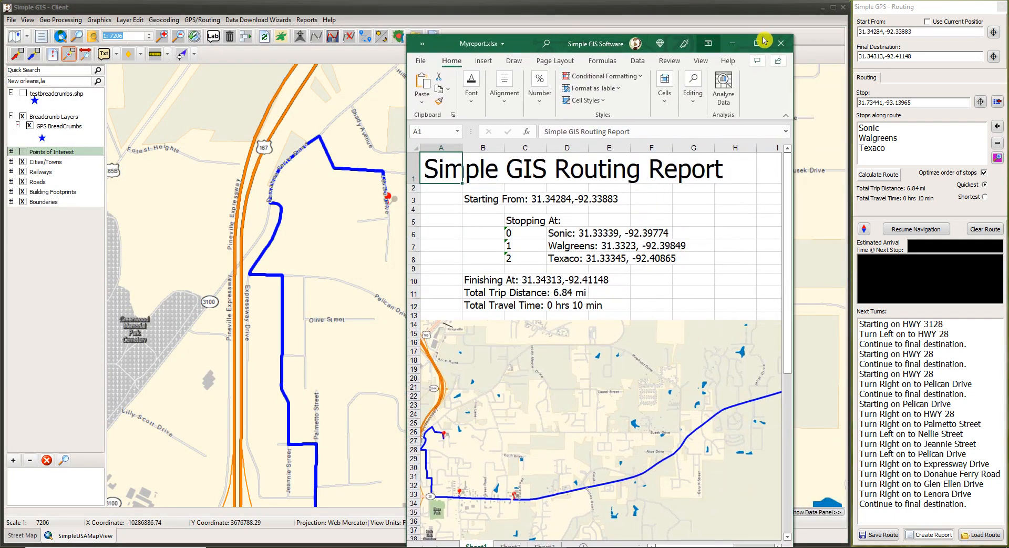
Close the Excel report and the Simple GPS - Routing window, then zoom the route map out.
click(781, 43)
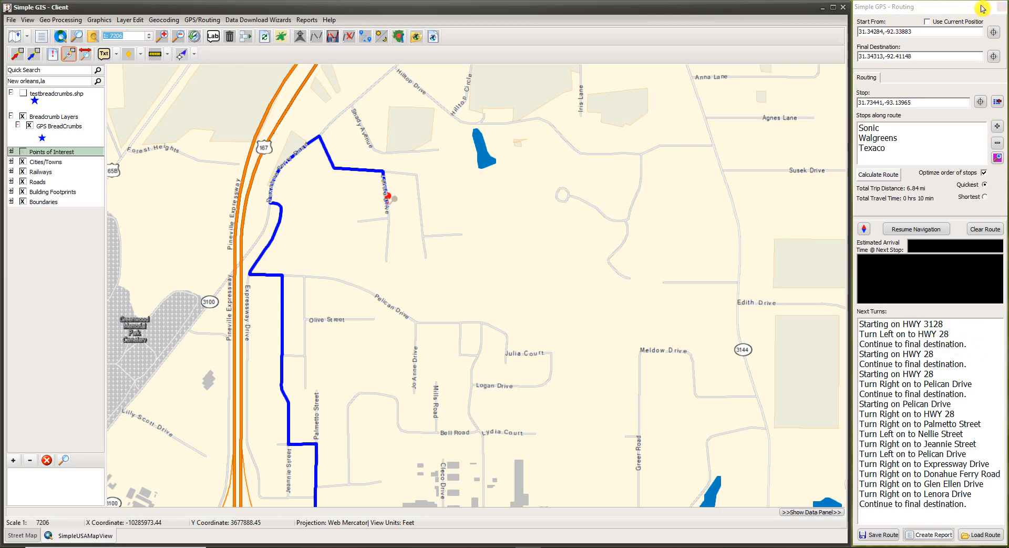
click(1004, 8)
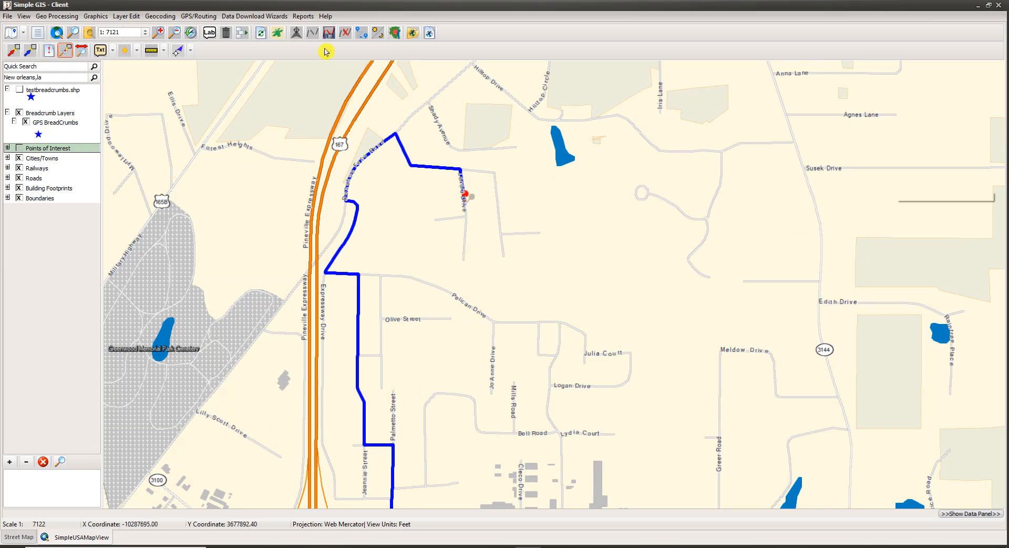
scroll(426, 248, down, 1)
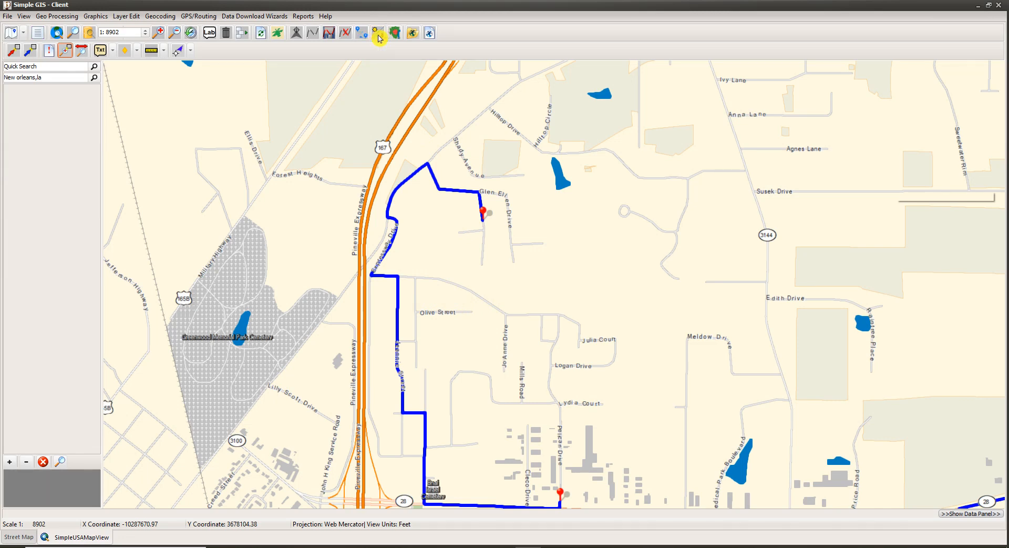
click(378, 38)
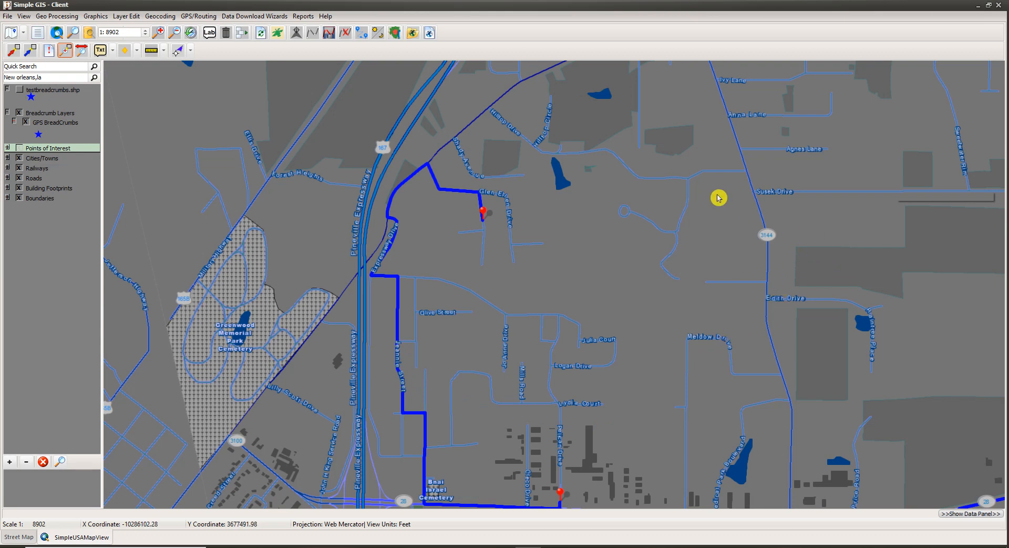
click(377, 36)
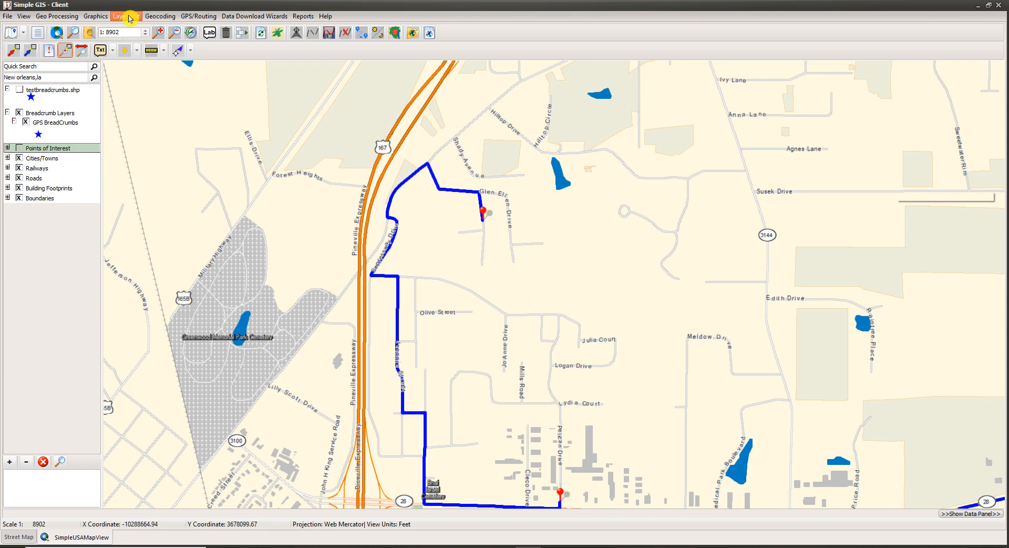
click(58, 16)
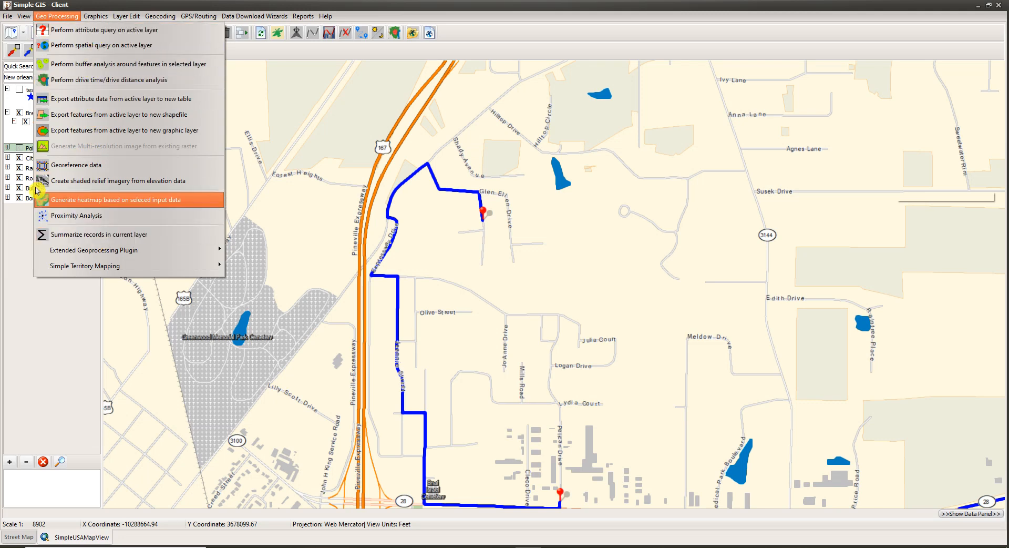
mouse_move(127, 17)
mouse_move(303, 16)
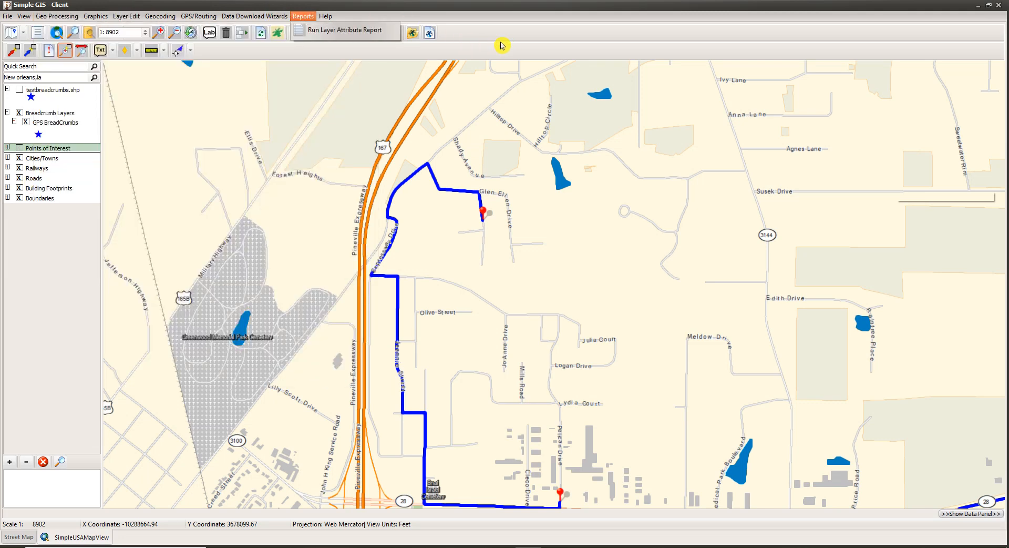